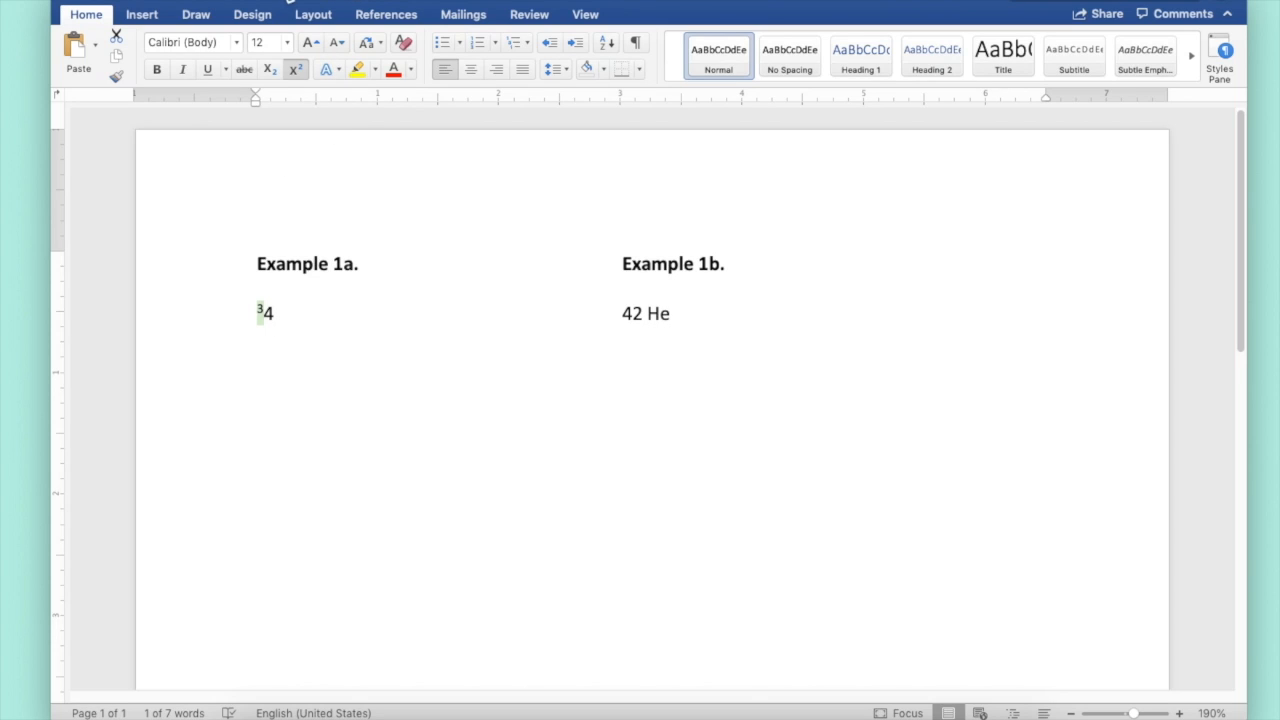
Raise the superscripted 3 in Example 1a by 6 pt using the font's character position setting
left_click(290, 0)
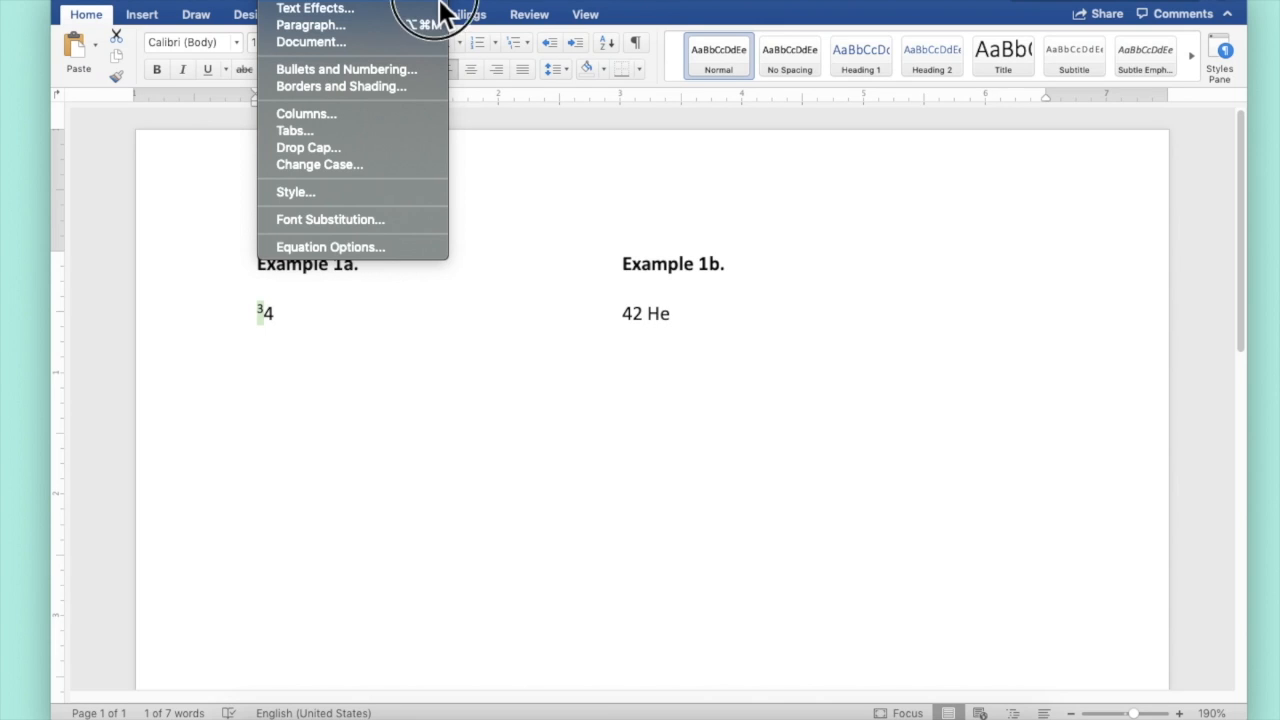
left_click(524, 444)
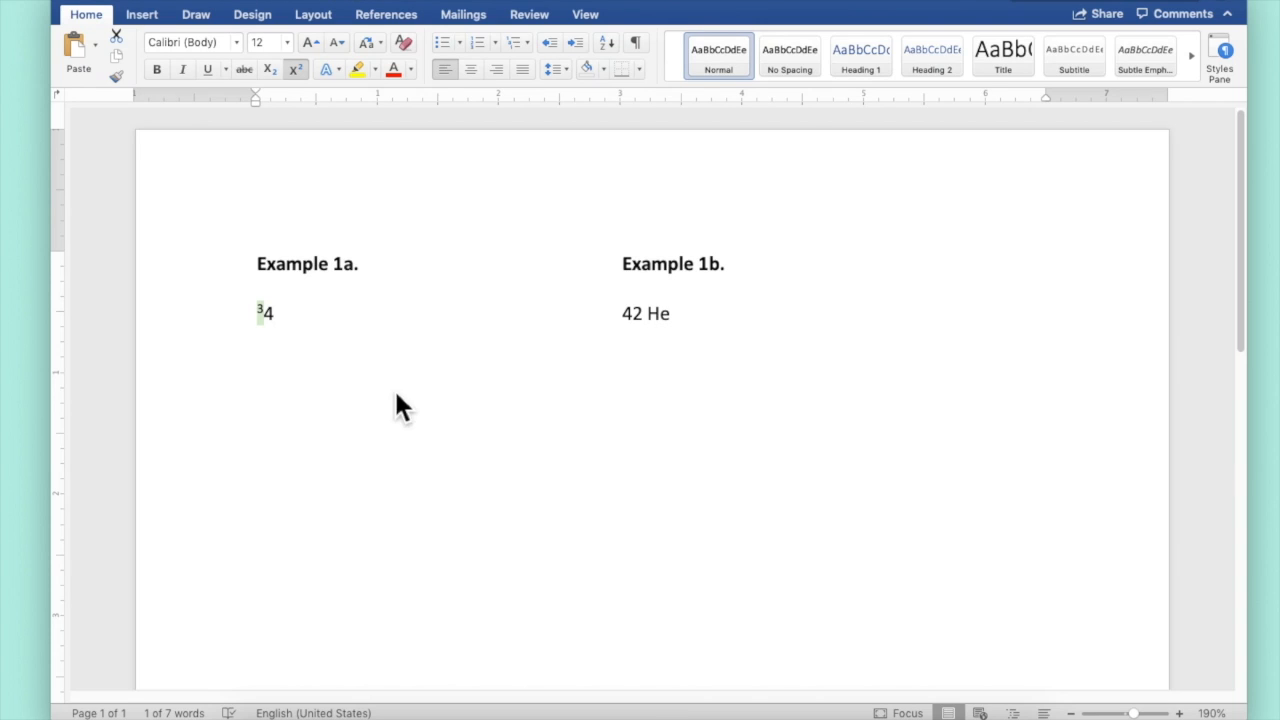
key("super+d")
left_click(533, 59)
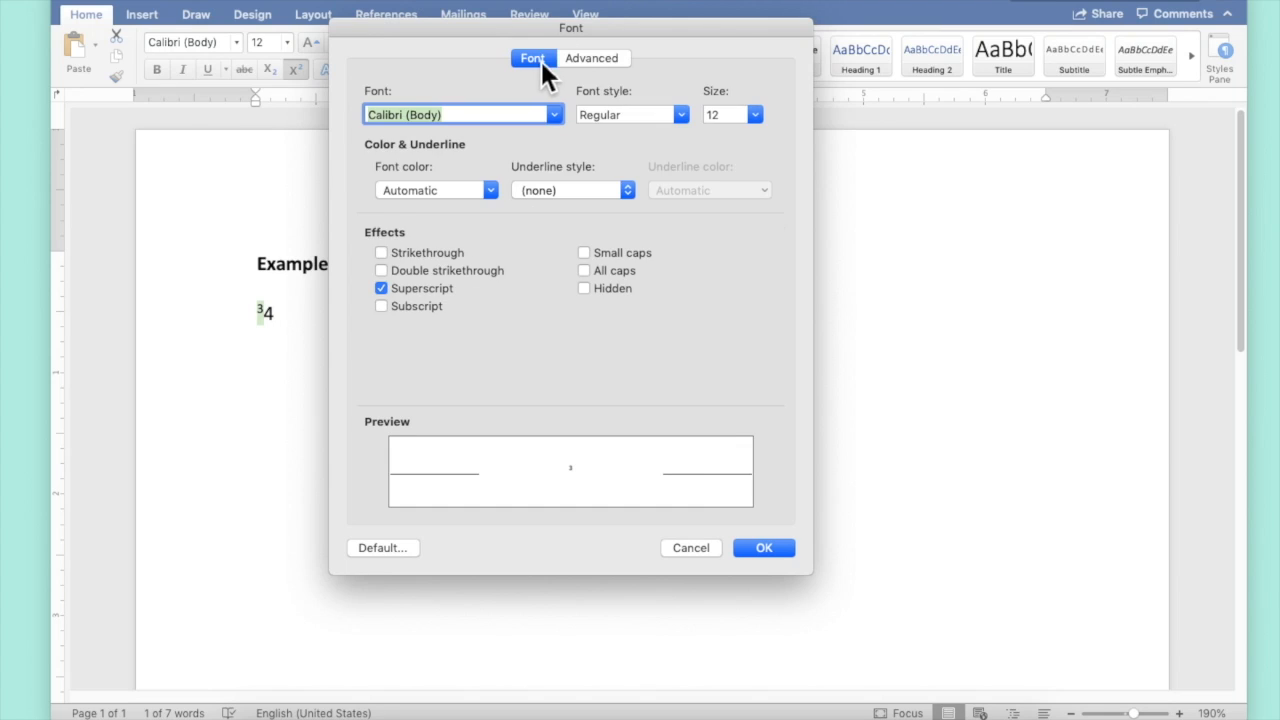
left_click(589, 61)
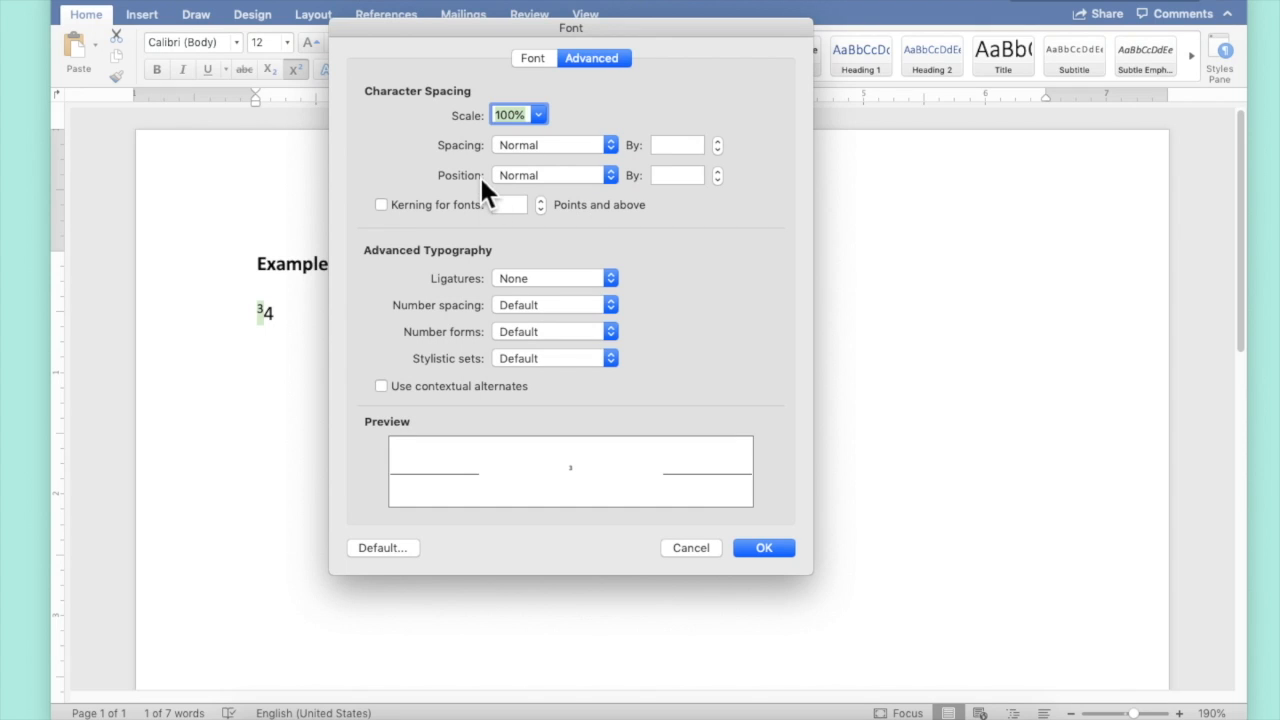
left_click(610, 176)
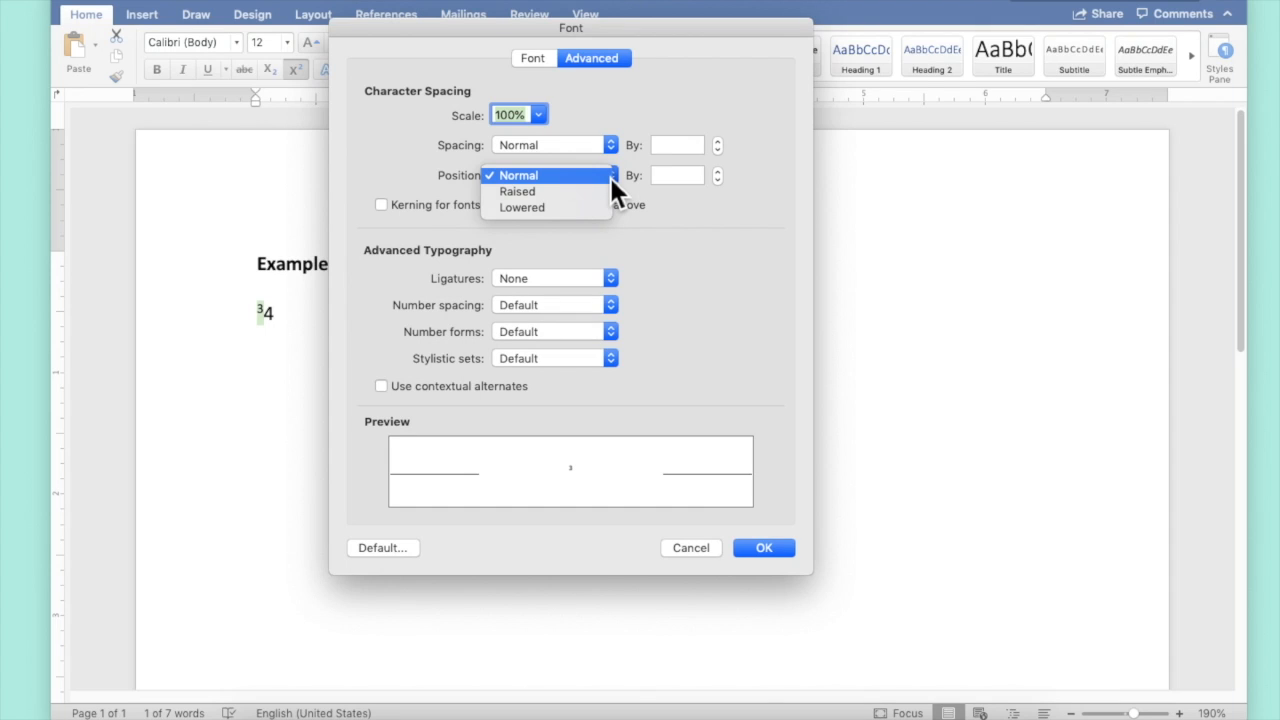
left_click(592, 191)
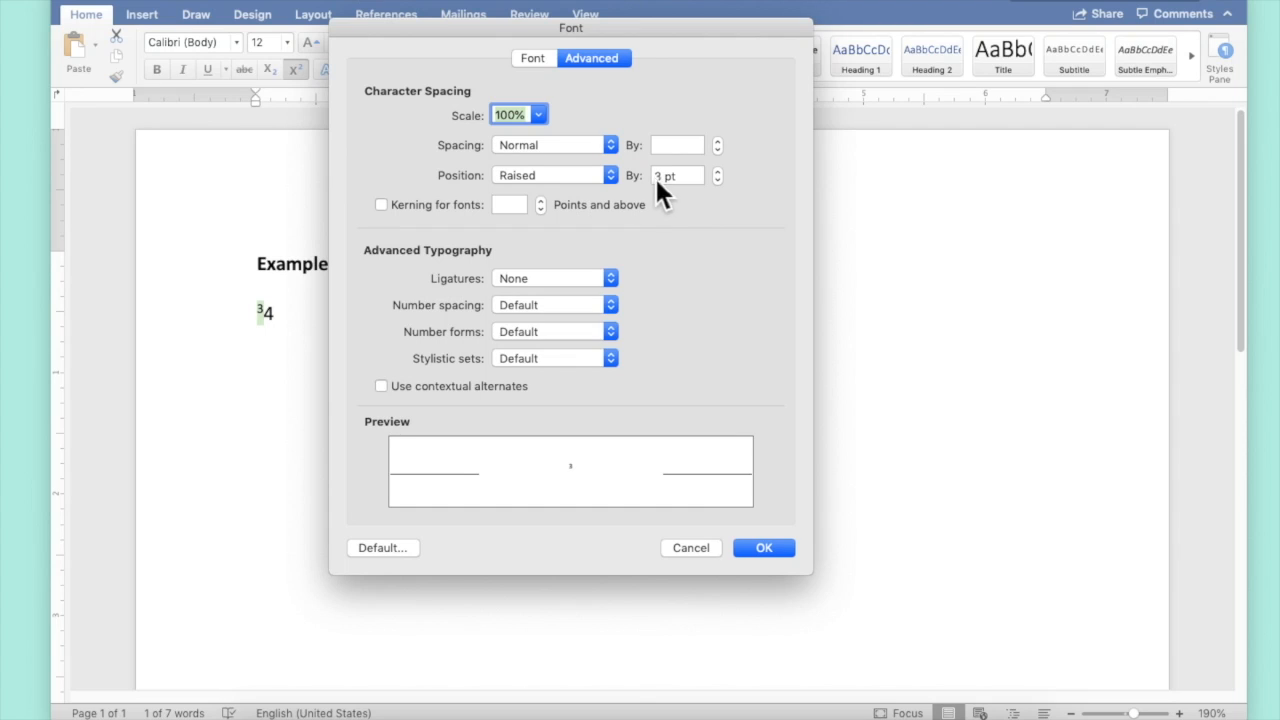
left_click(663, 177)
key("BackSpace")
type("6")
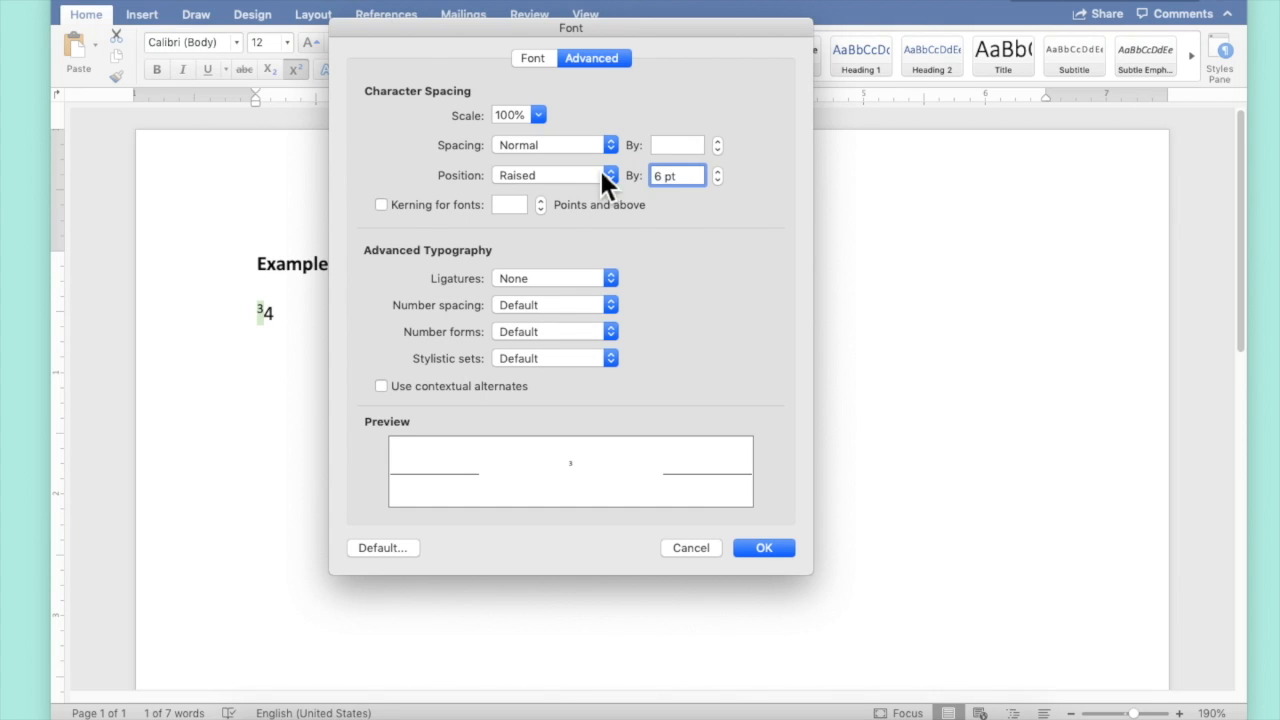
key("Return")
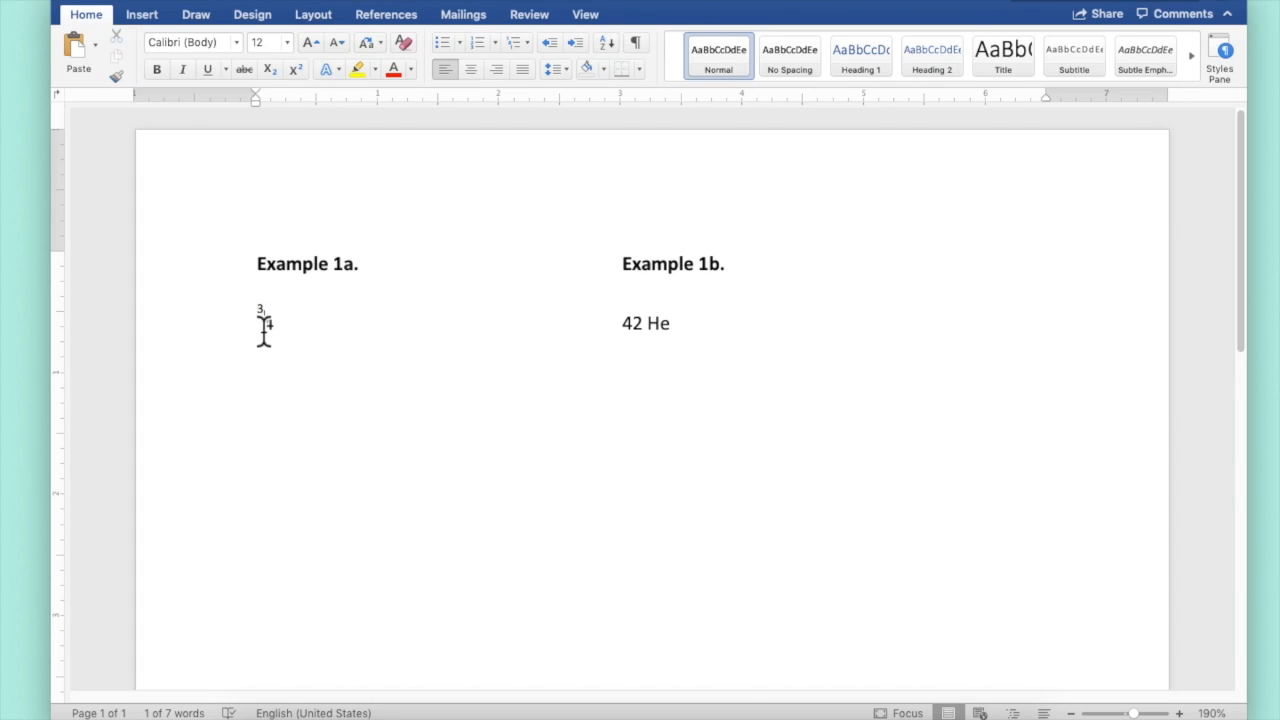
Format the 4 in Example 1a as subscript
left_click_drag(262, 323, 274, 323)
left_click(270, 70)
left_click(258, 318)
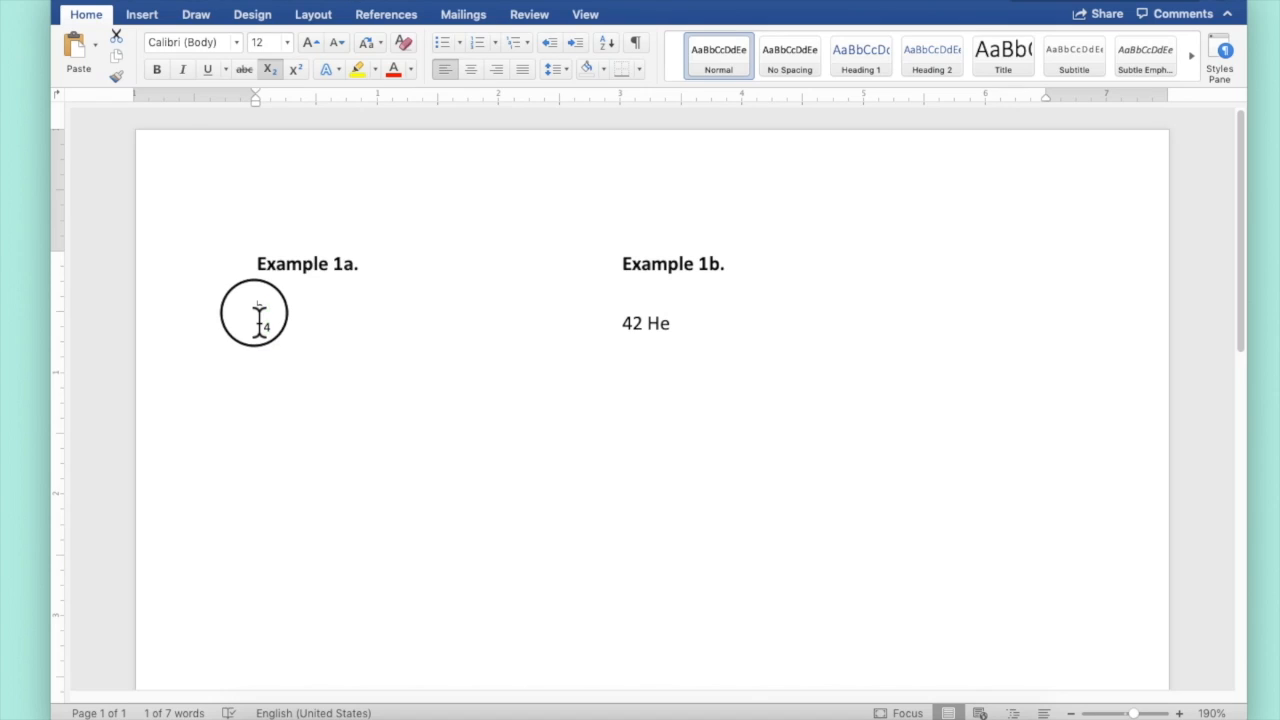
key("super+shift+equal")
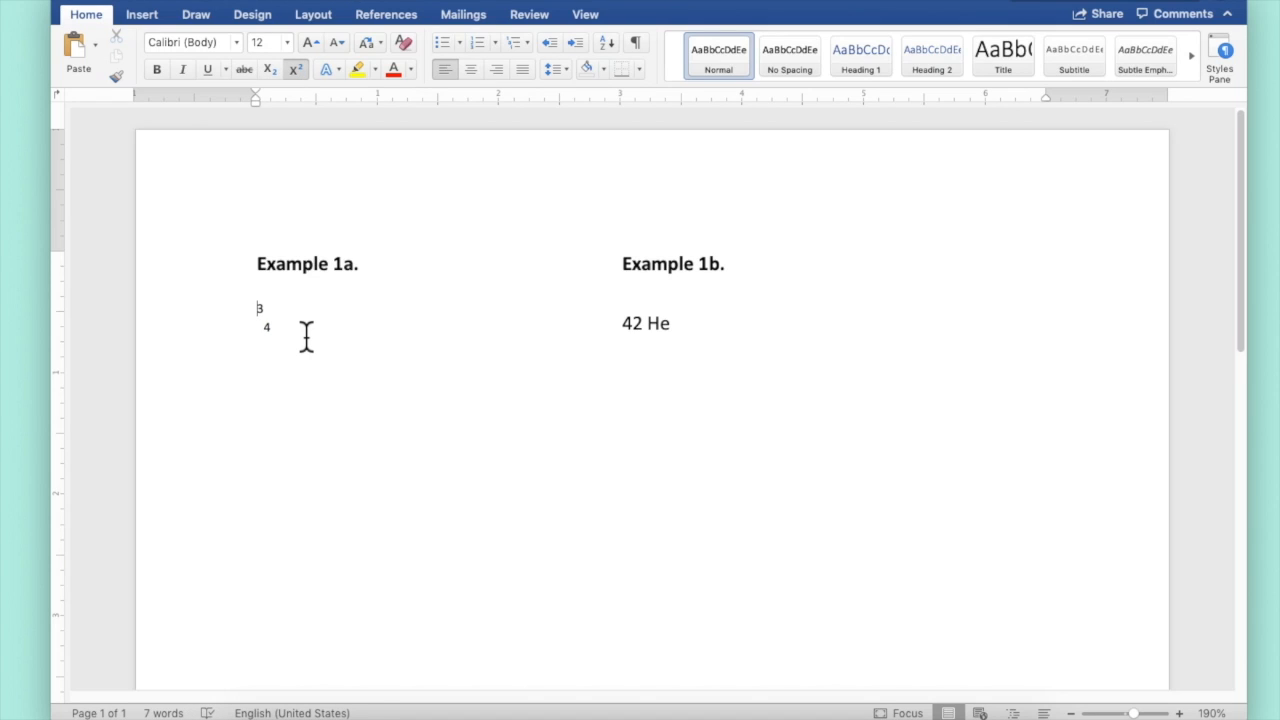
Condense the character spacing of the 3 by 6 pt so it stacks above the 4
left_click(262, 316)
left_click_drag(262, 318, 257, 314)
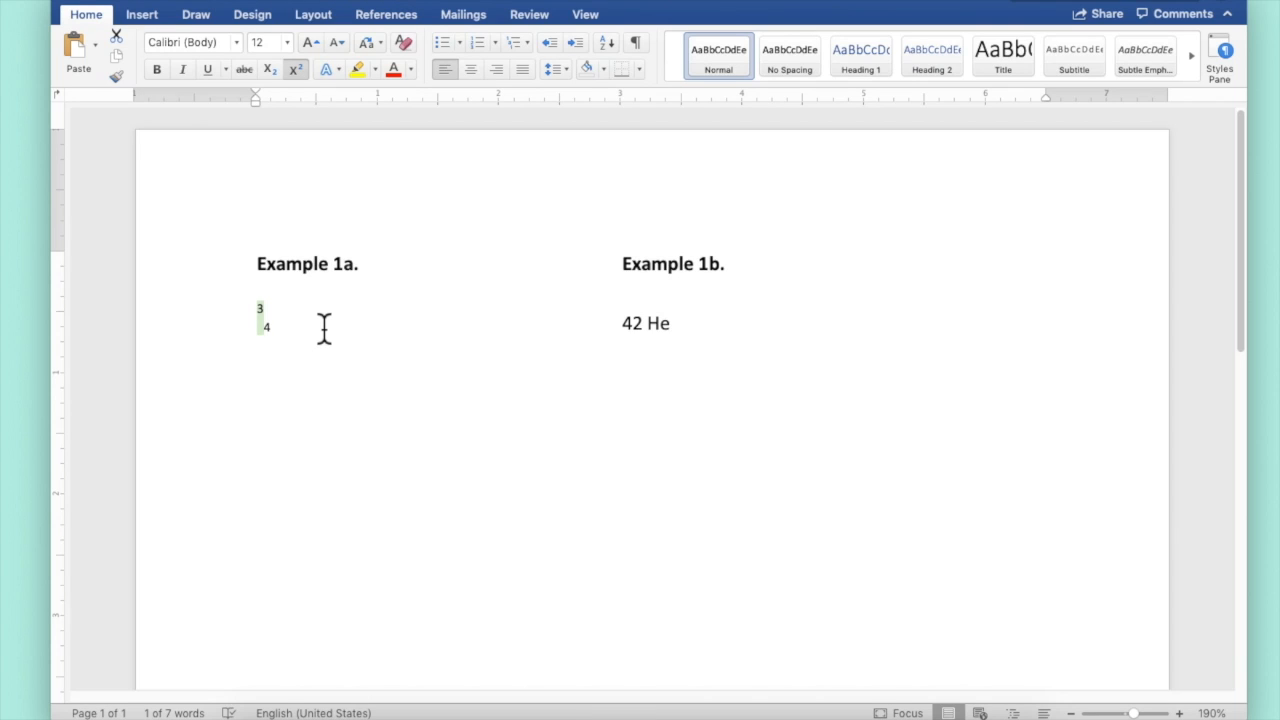
key("super+d")
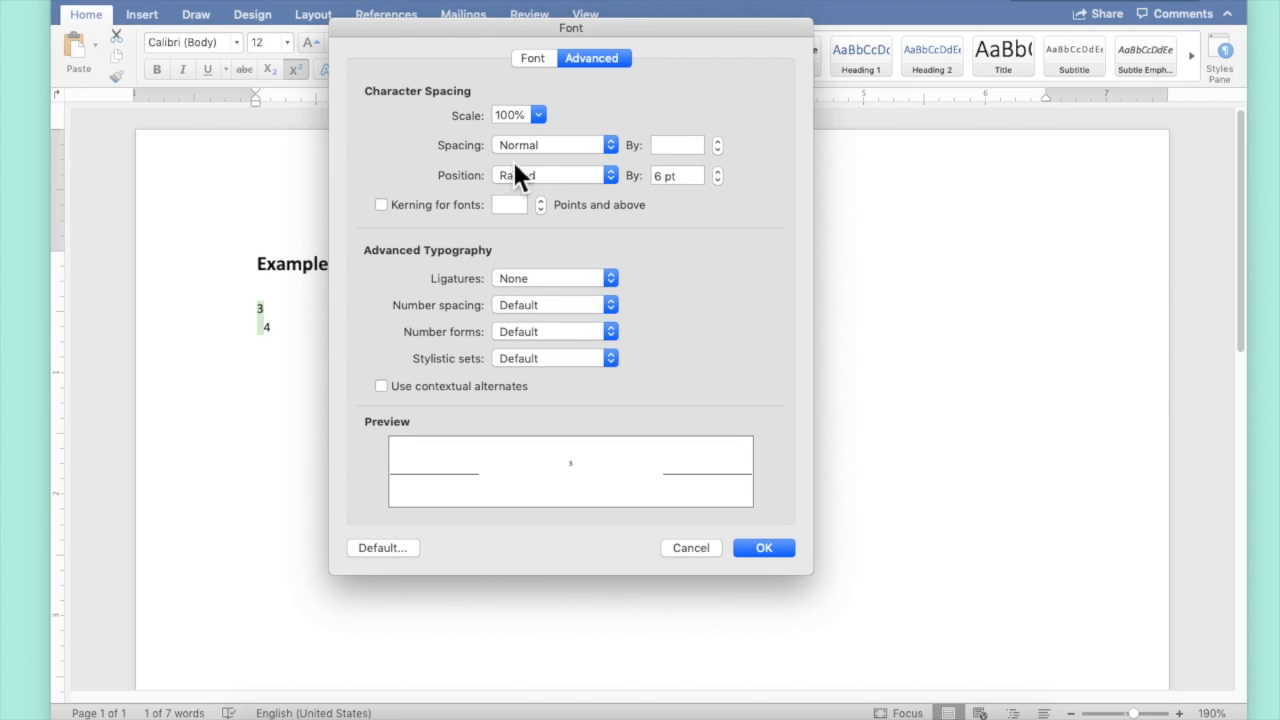
left_click(612, 146)
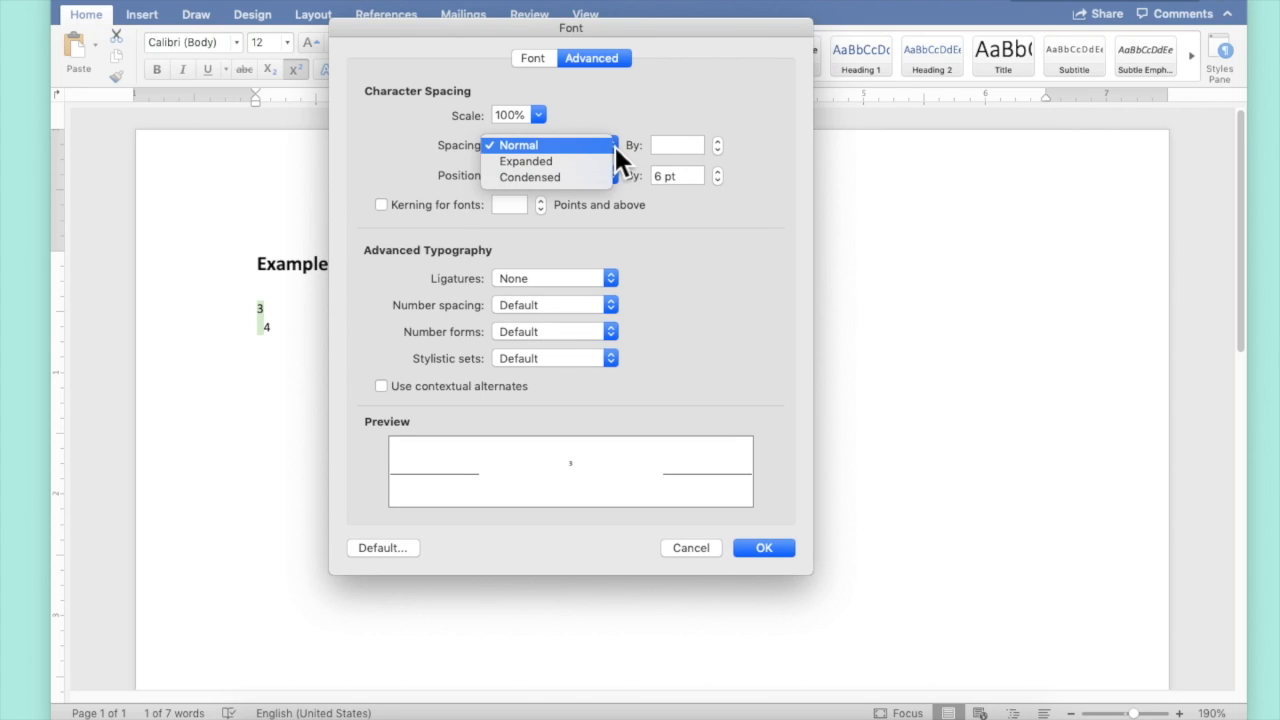
left_click(582, 178)
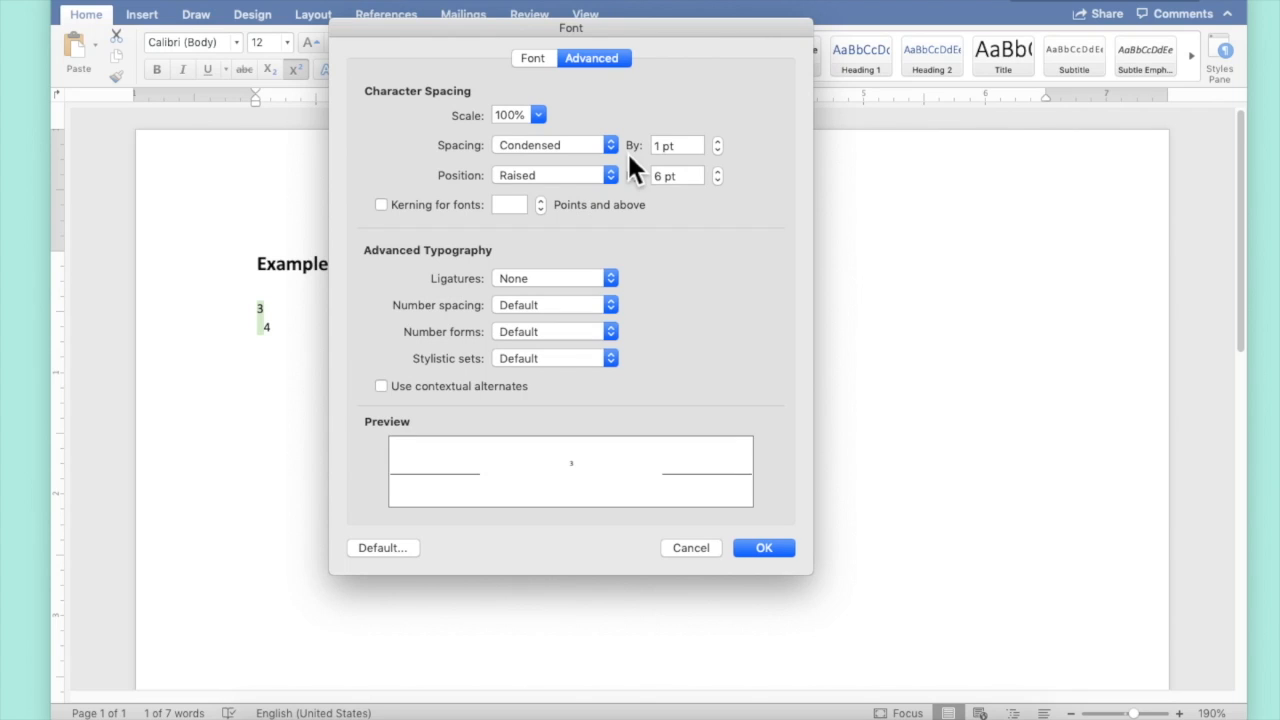
left_click_drag(665, 148, 630, 143)
type("6")
key("Return")
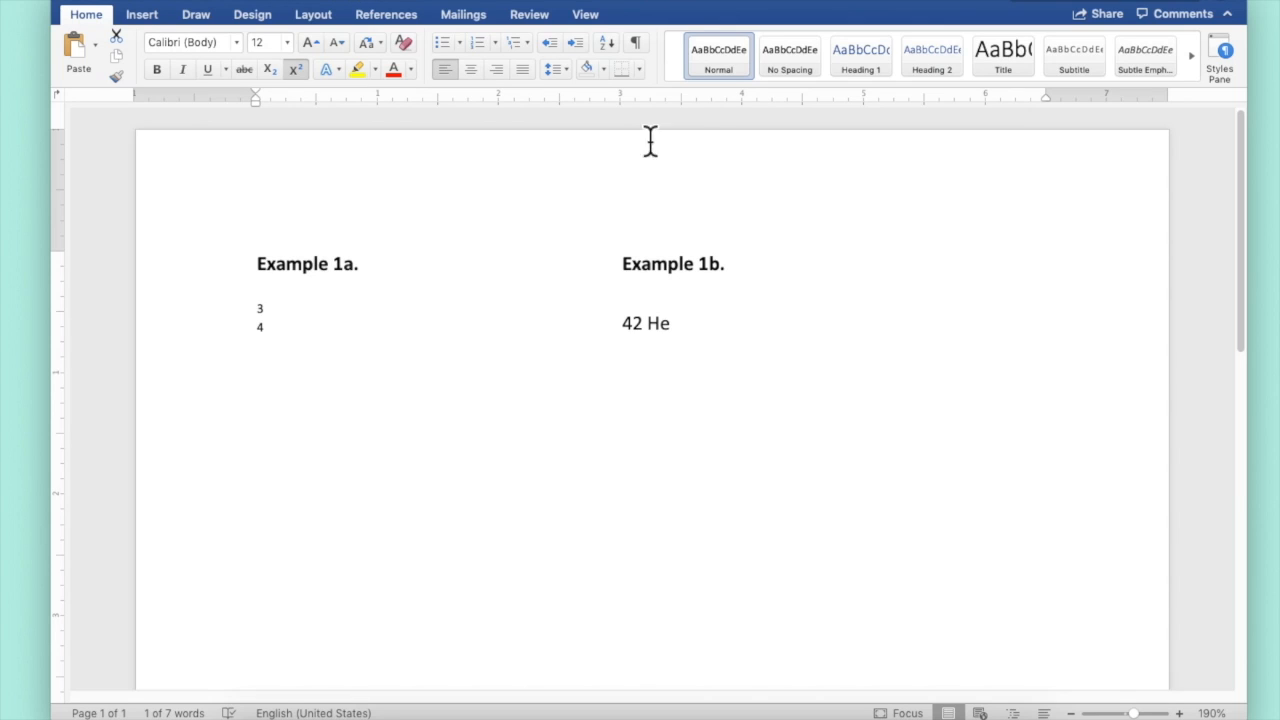
Superscript the 4 in Example 1b and raise its position by 6 pt
left_click_drag(634, 324, 621, 322)
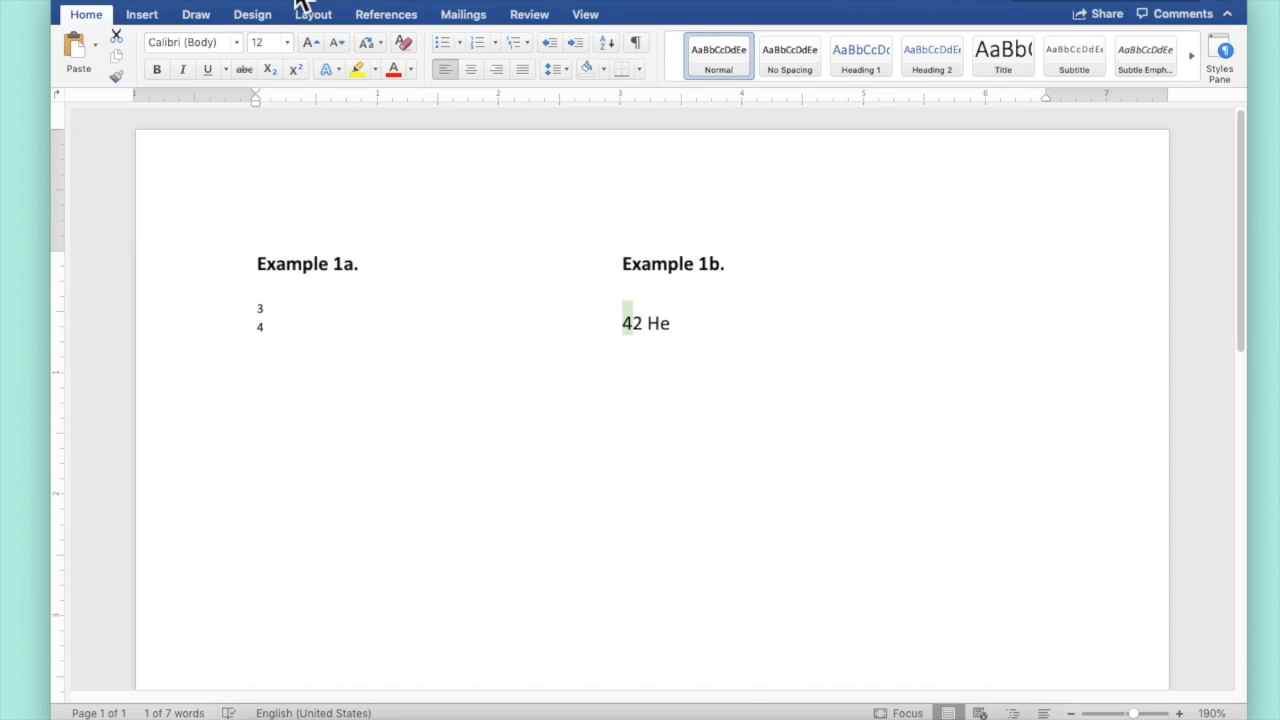
left_click(297, 70)
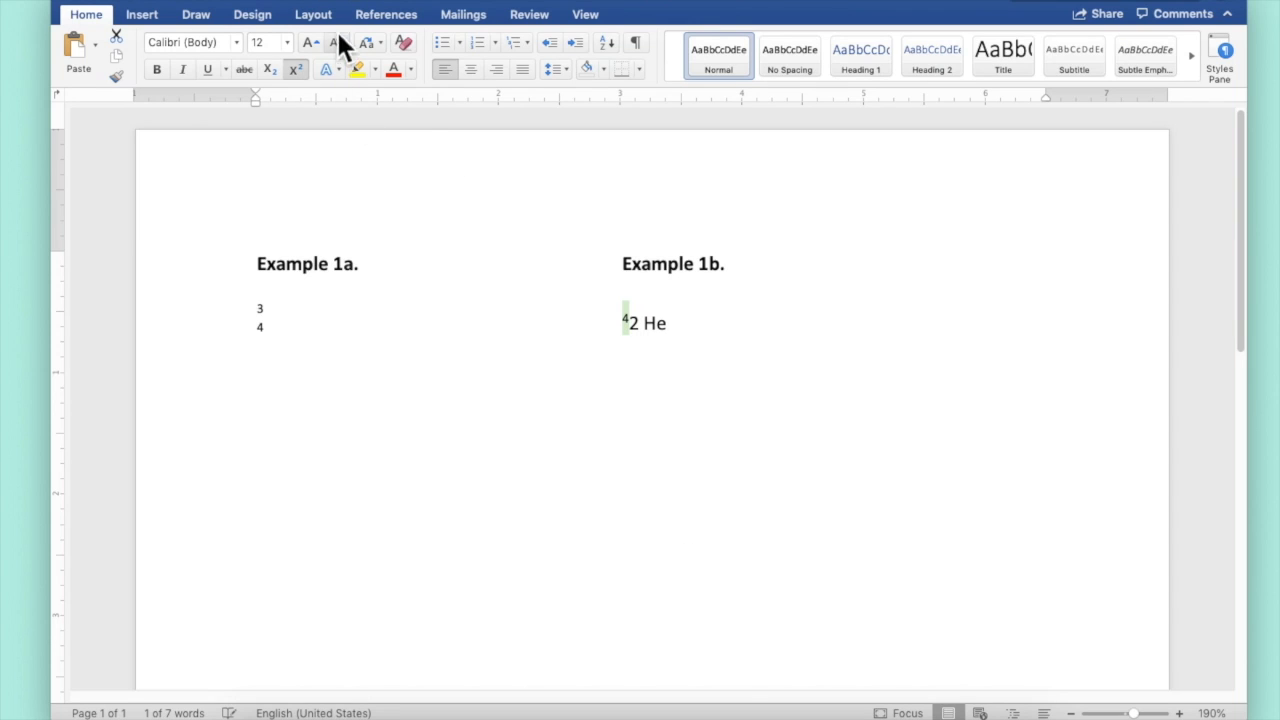
left_click(280, 0)
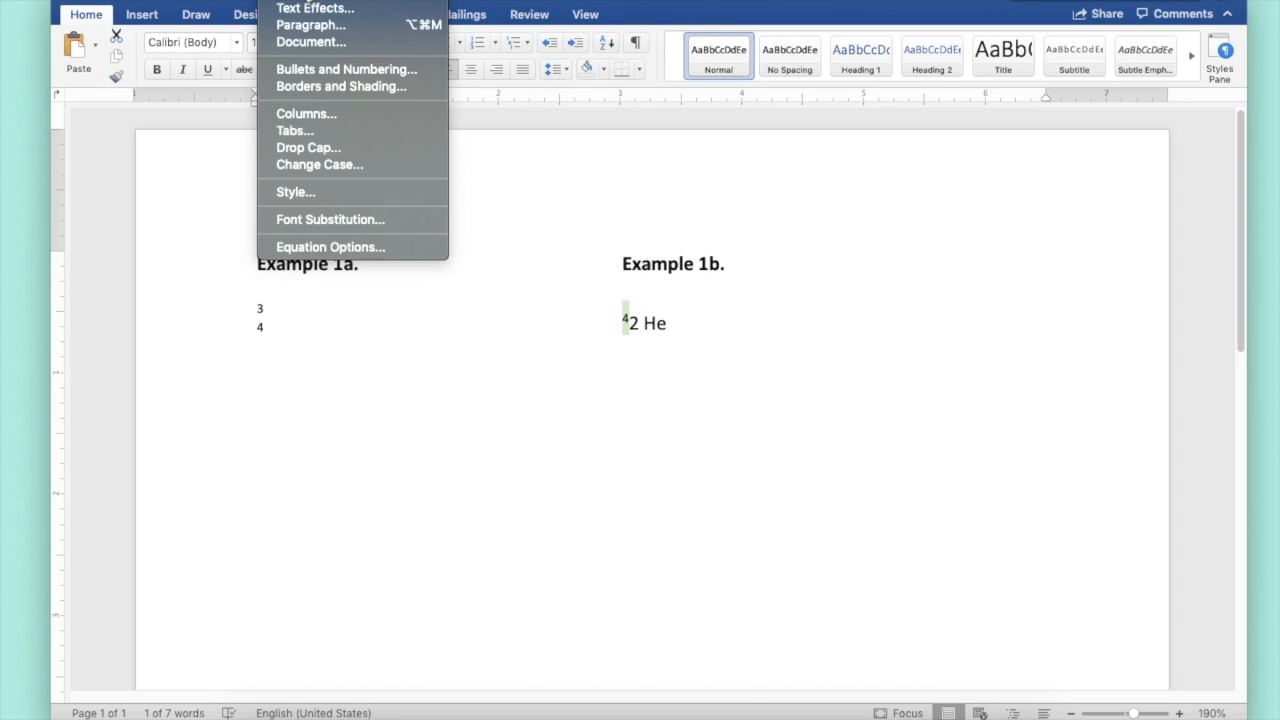
left_click(313, 1)
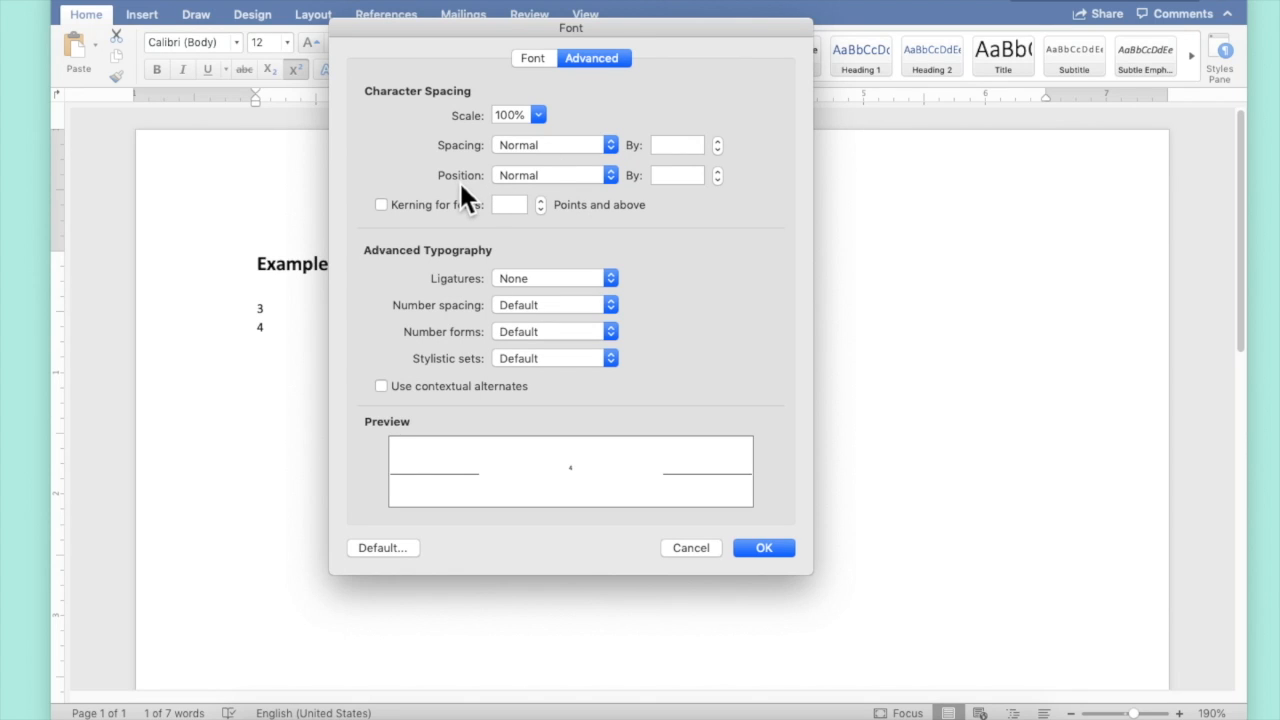
left_click(603, 176)
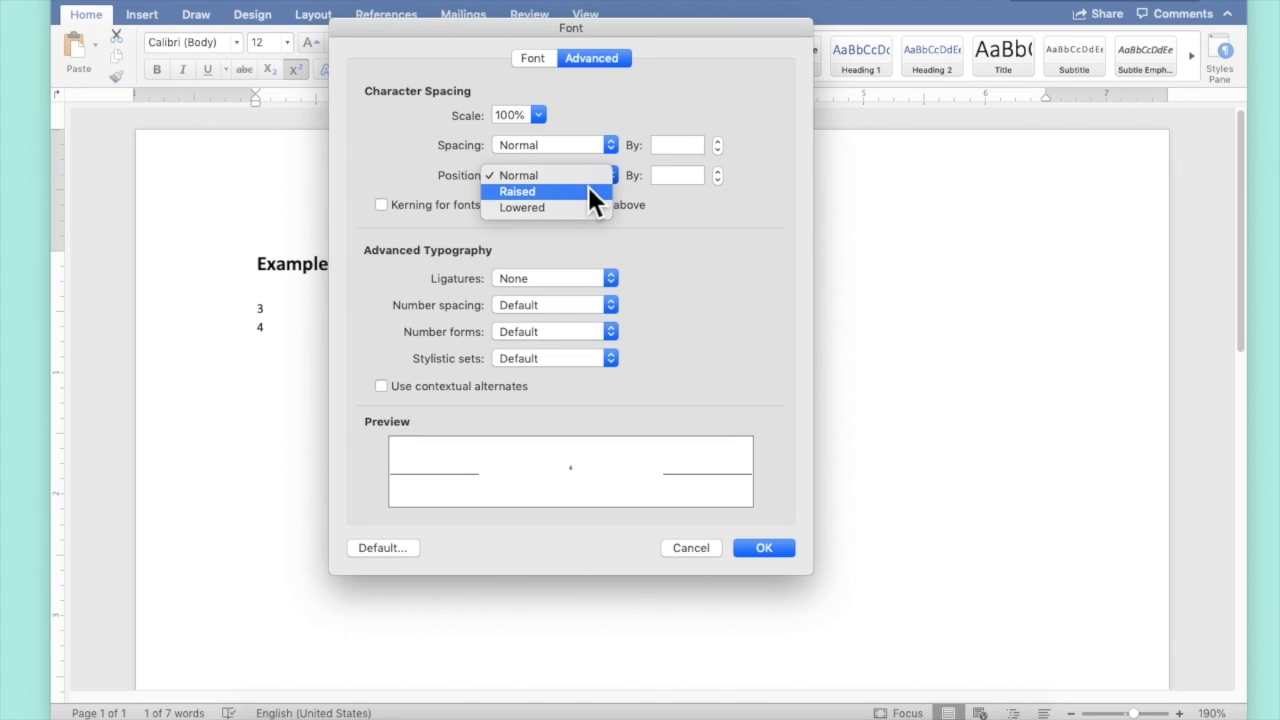
left_click(589, 187)
double_click(660, 176)
type("4")
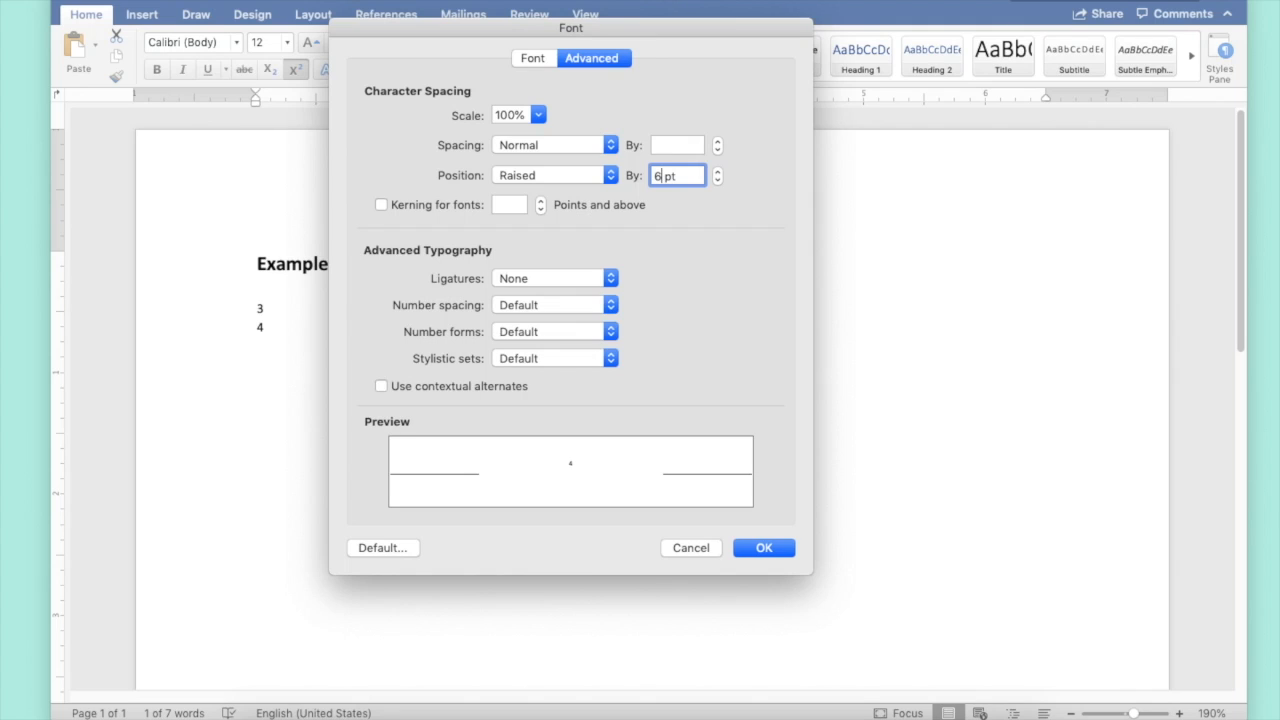
key("Return")
Format the 2 in Example 1b as subscript
left_click_drag(641, 337, 628, 323)
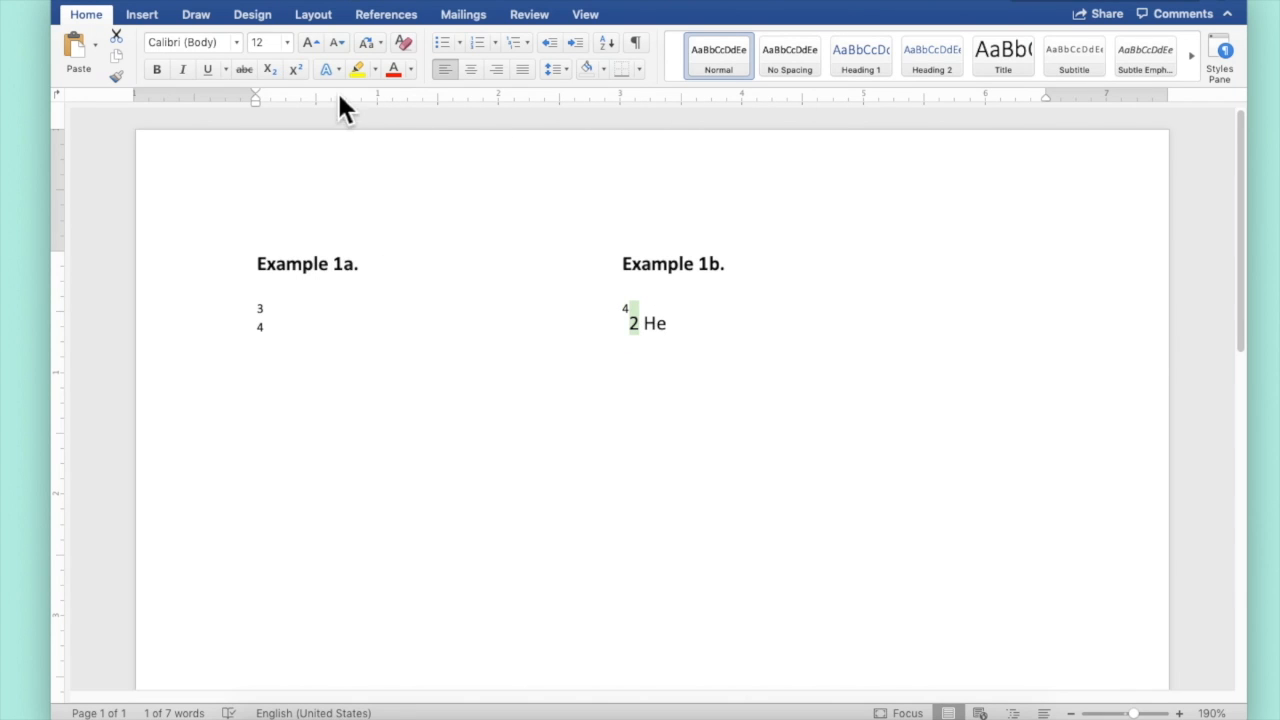
left_click(269, 69)
left_click(662, 340)
left_click(628, 311)
Condense the character spacing of the raised 4 by 6 pt so it stacks above the 2
left_click_drag(633, 320, 606, 317)
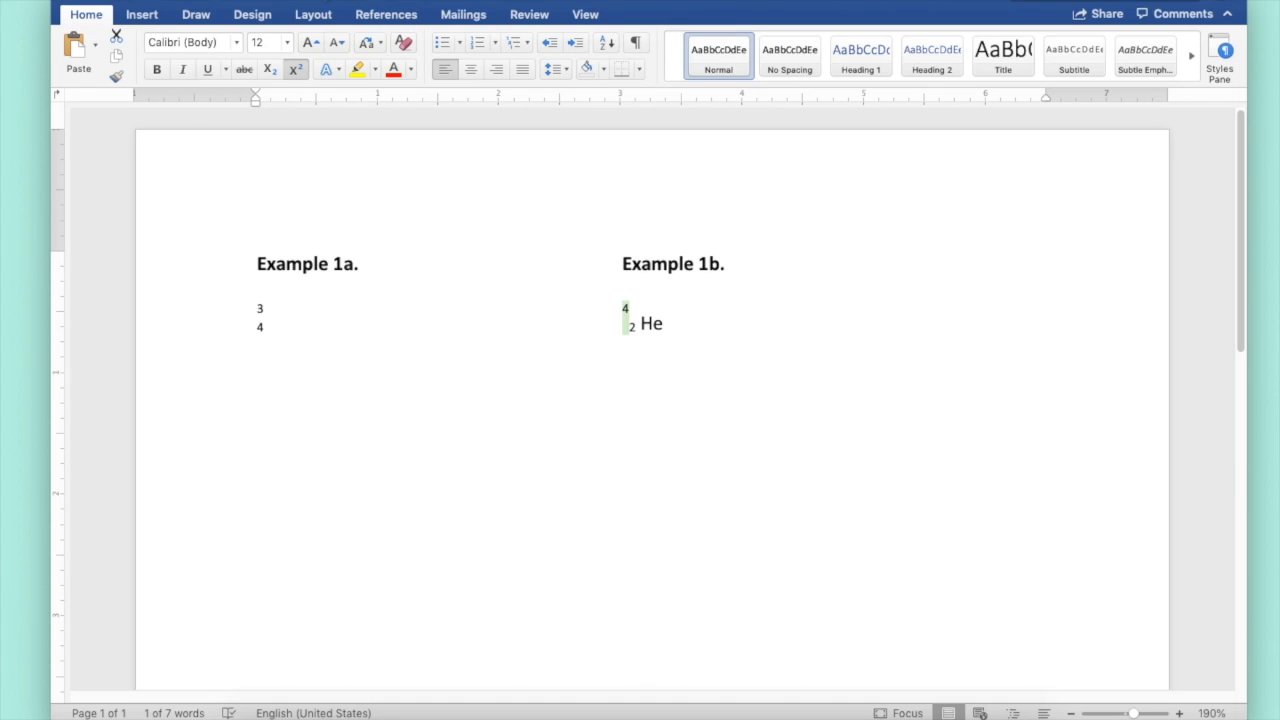
left_click(288, 2)
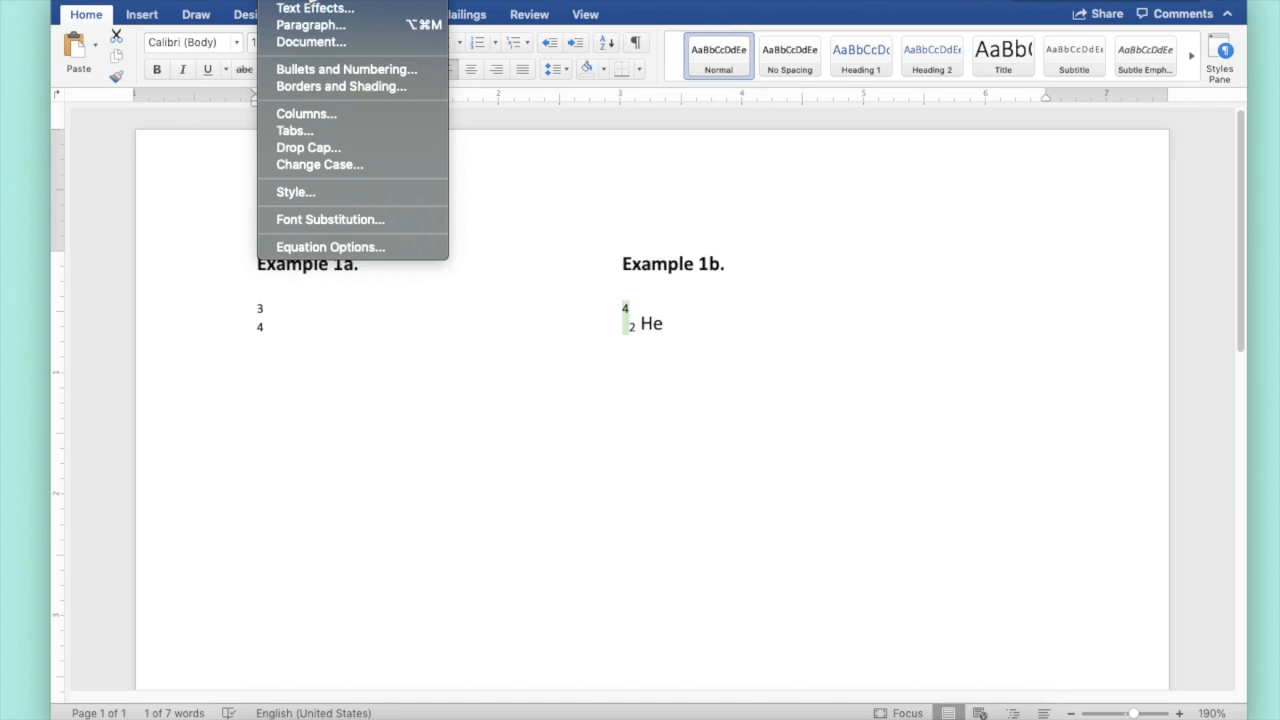
left_click(283, 0)
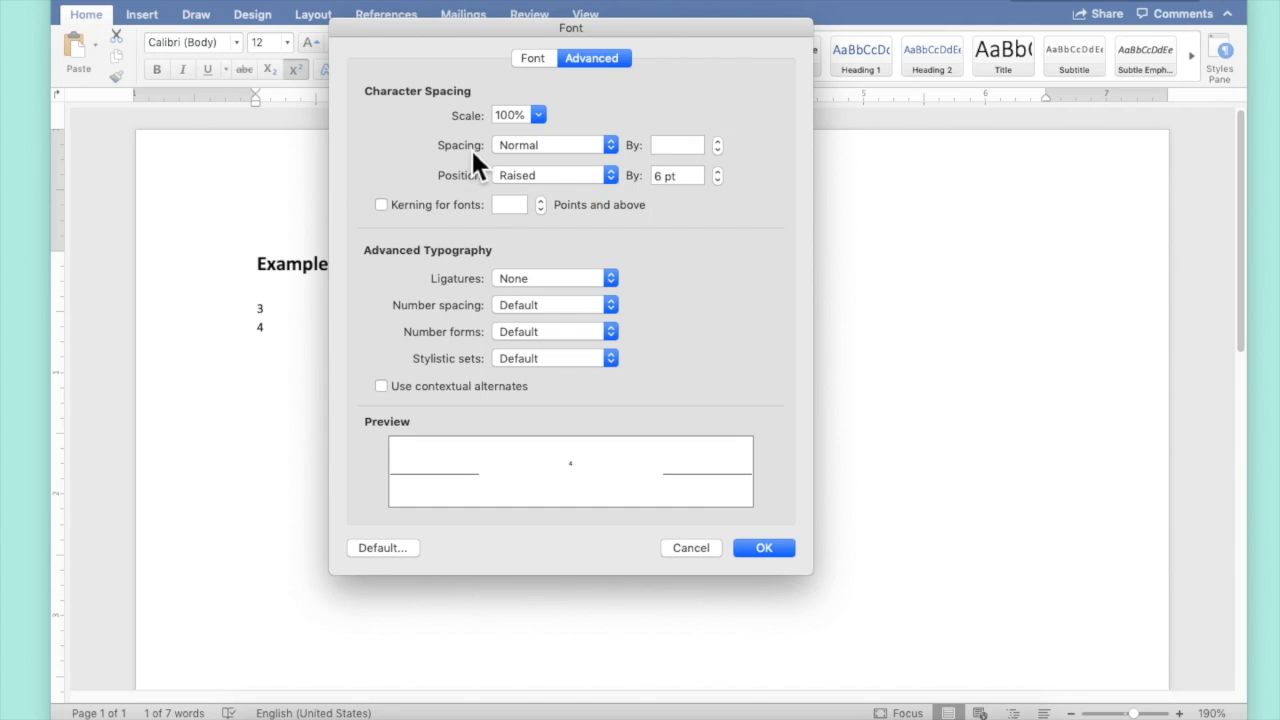
left_click(580, 148)
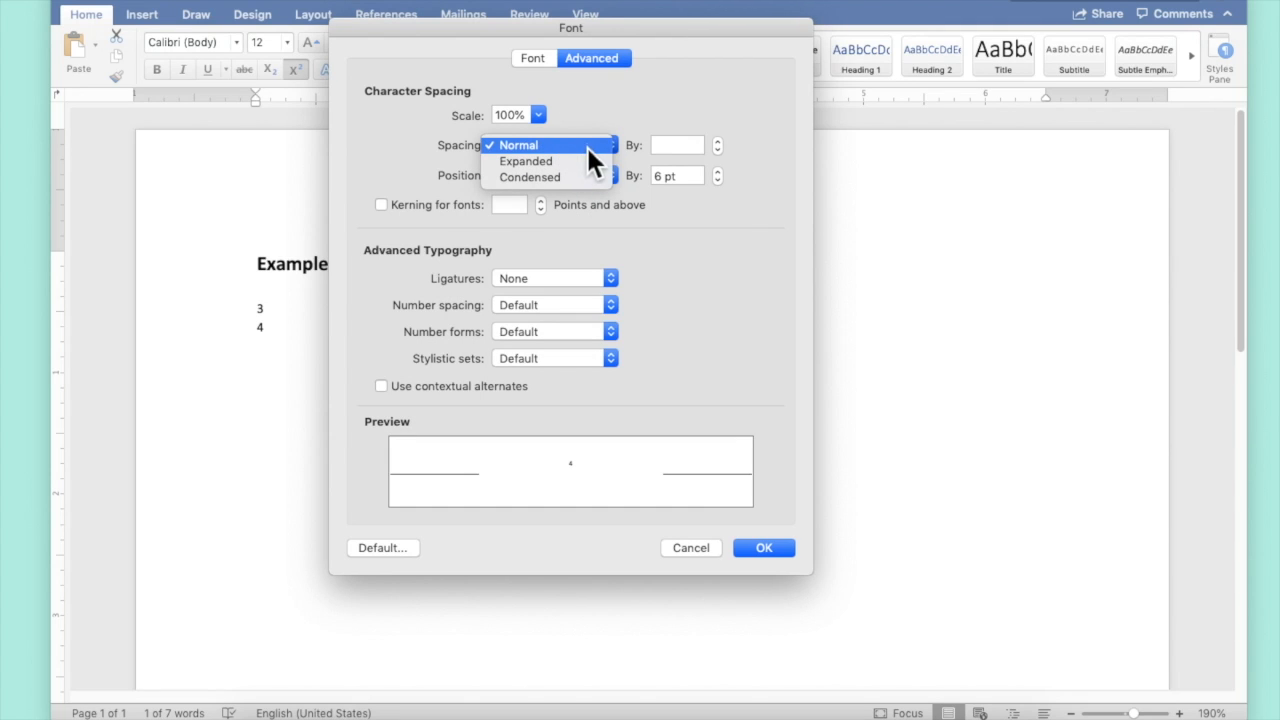
left_click(584, 178)
left_click(662, 146)
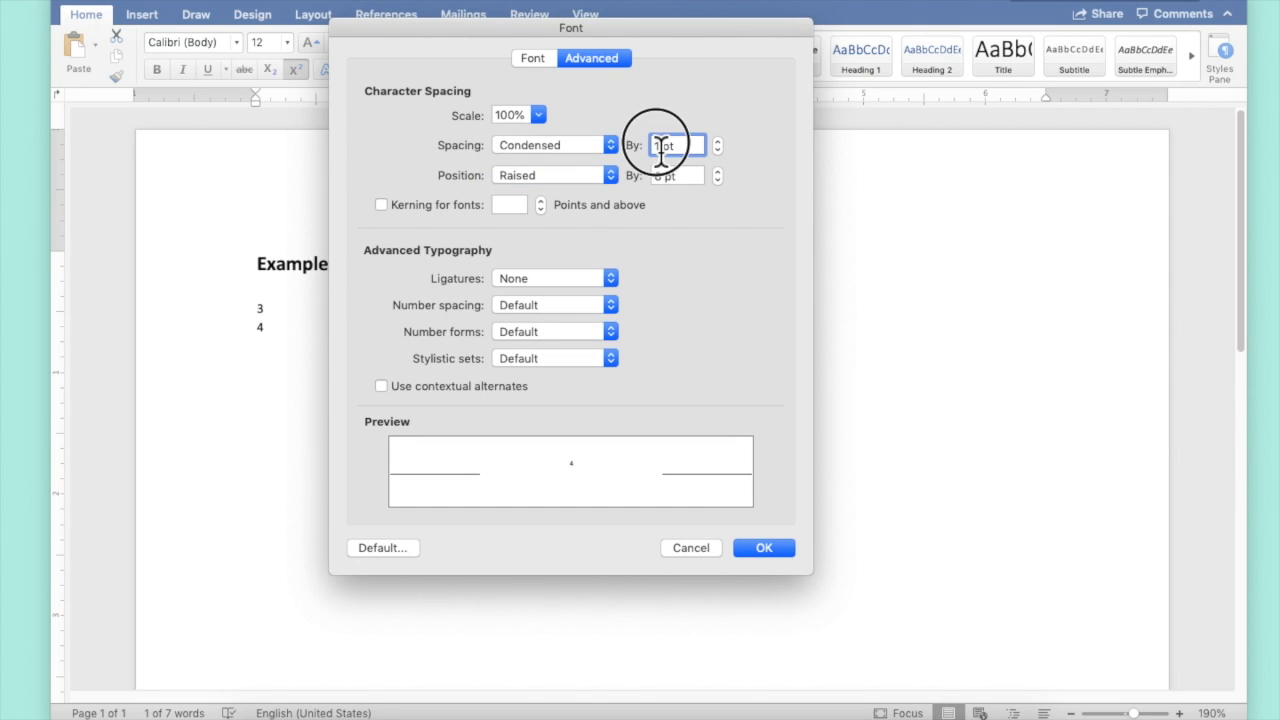
key("BackSpace")
type("6")
key("Return")
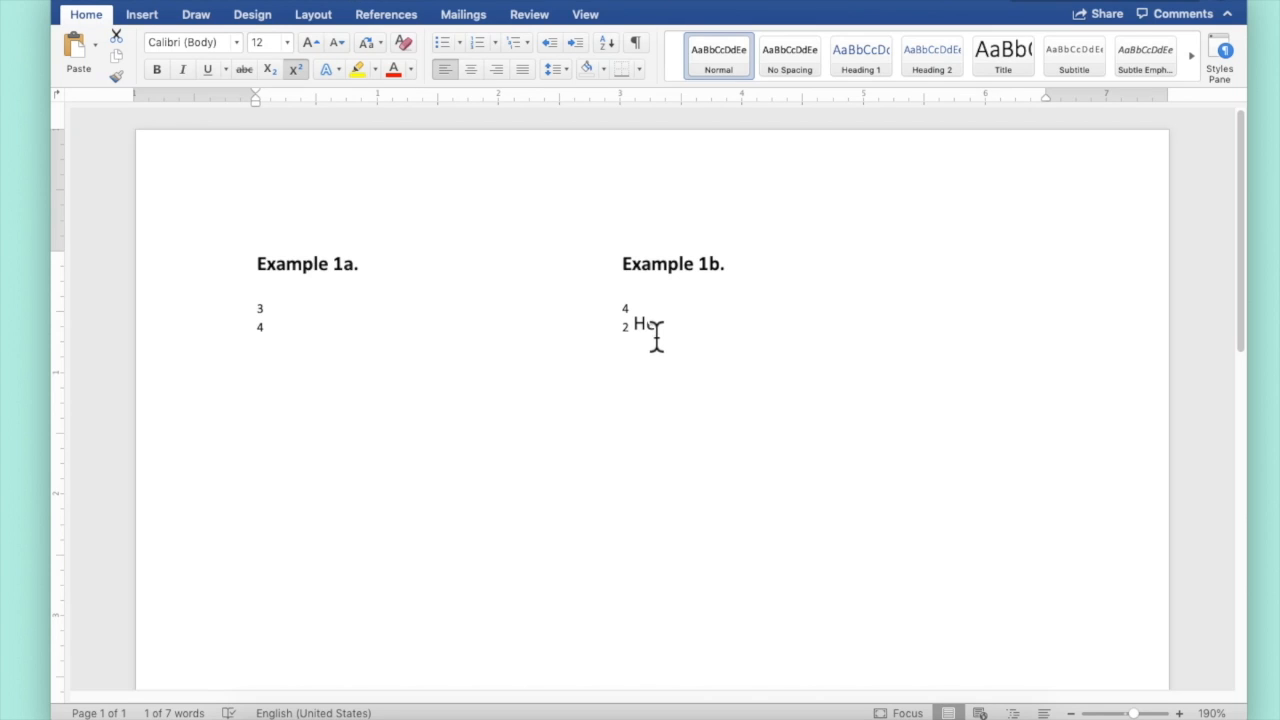
Inspect the character spacing and position settings of He without changing them
left_click_drag(637, 325, 661, 323)
left_click(298, 0)
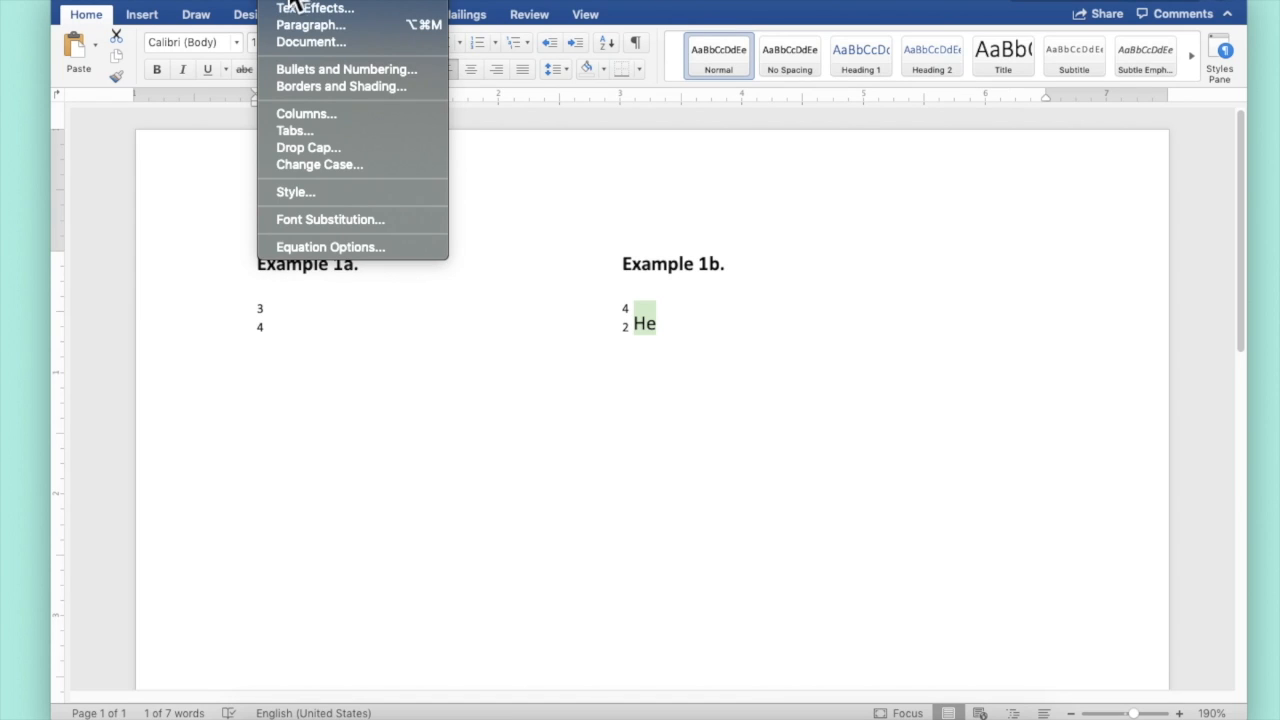
left_click(290, 2)
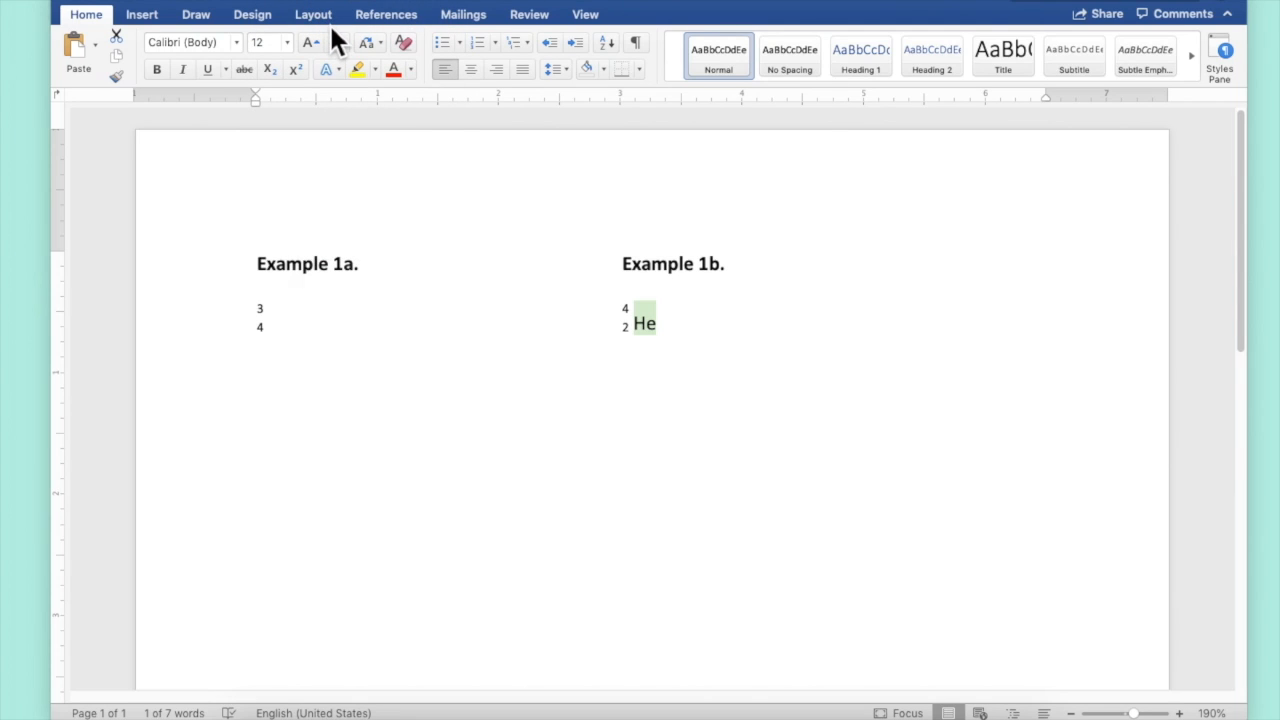
key("super+d")
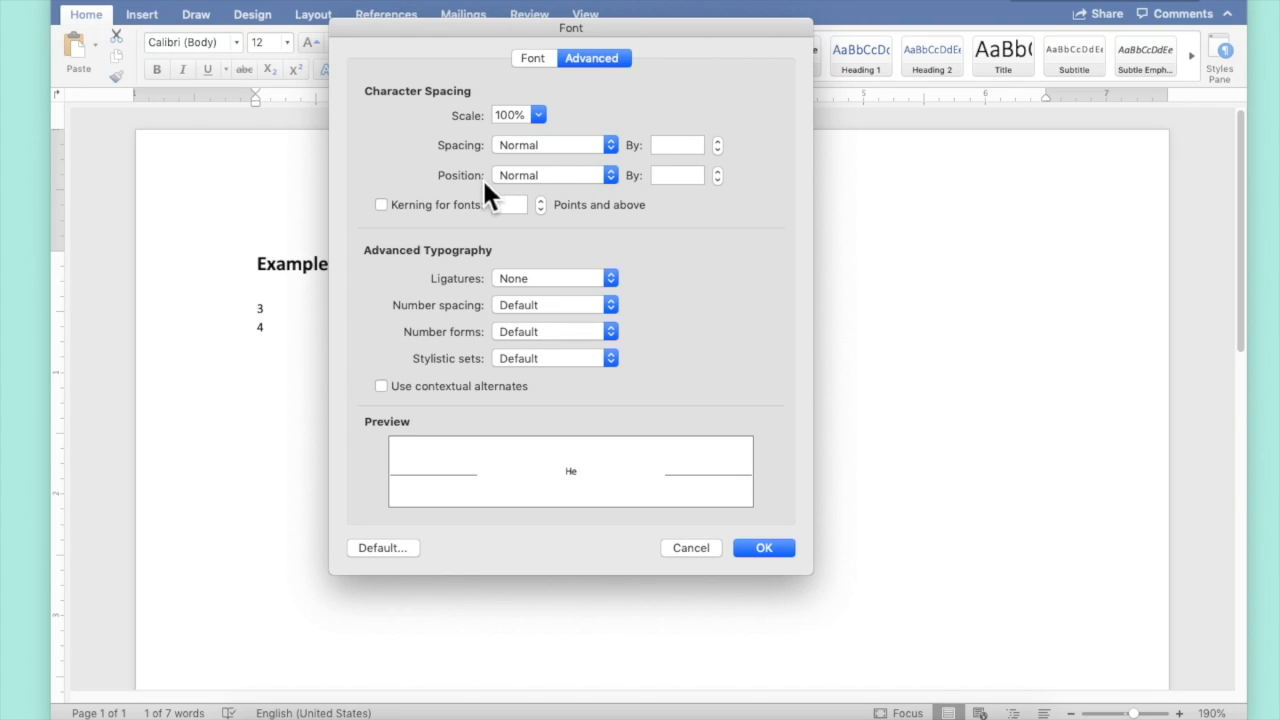
left_click(720, 548)
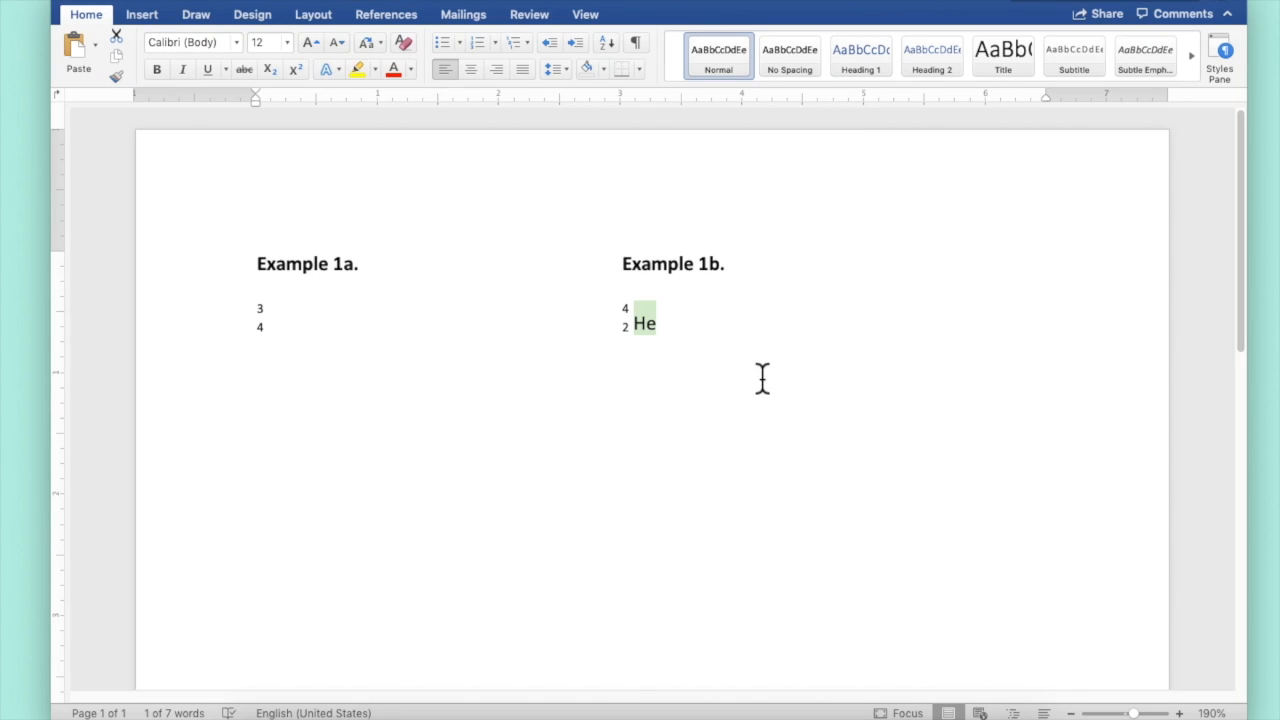
left_click(700, 400)
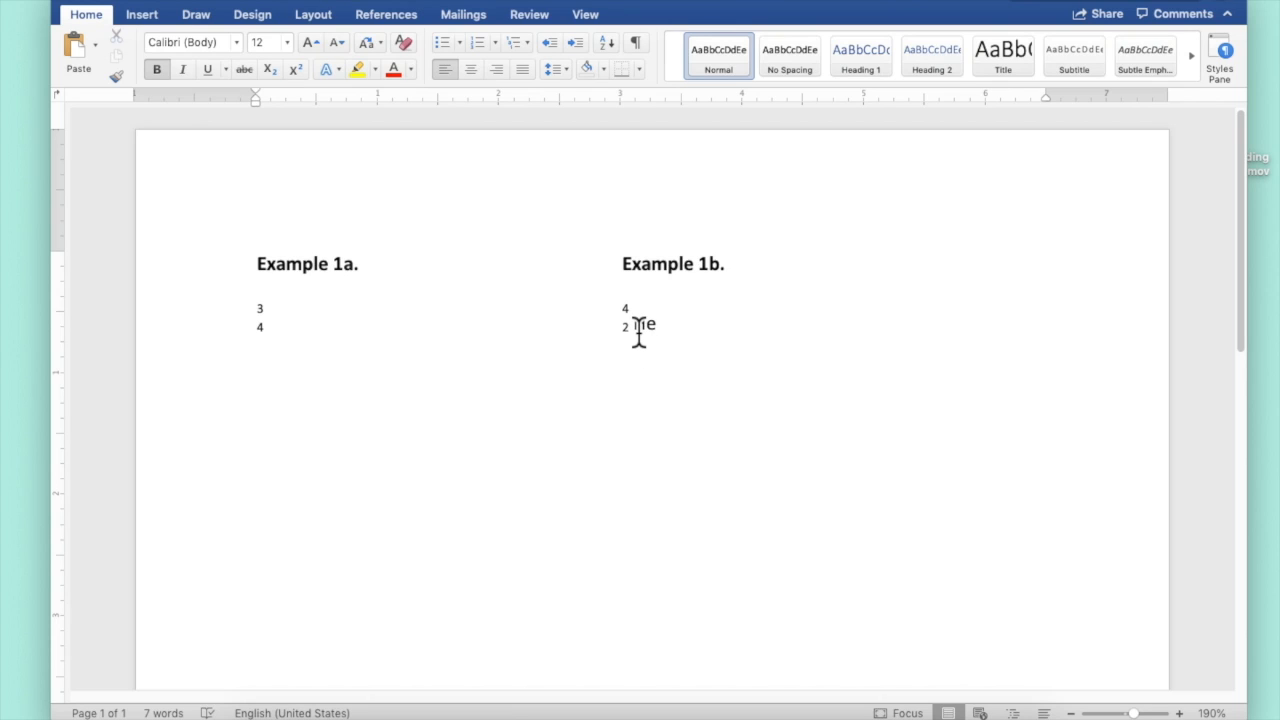
Raise the position of He in Example 1b by 3 pt
left_click_drag(640, 335, 670, 335)
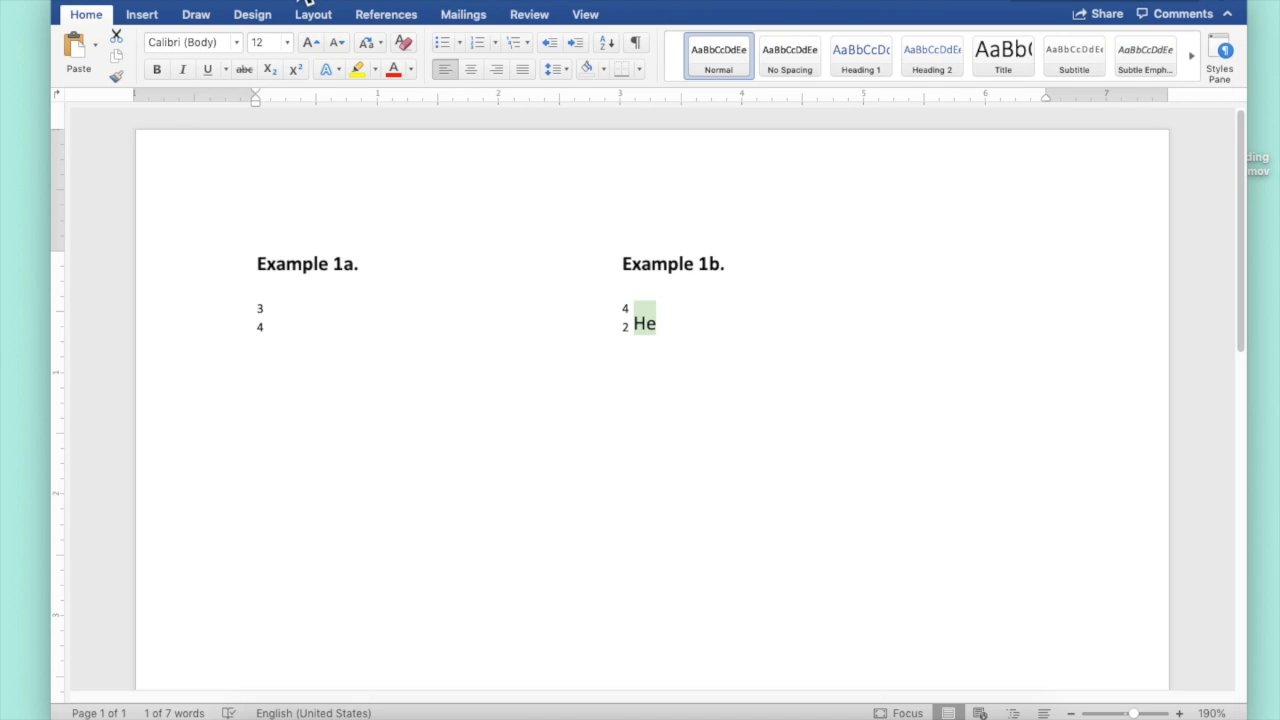
left_click(306, 3)
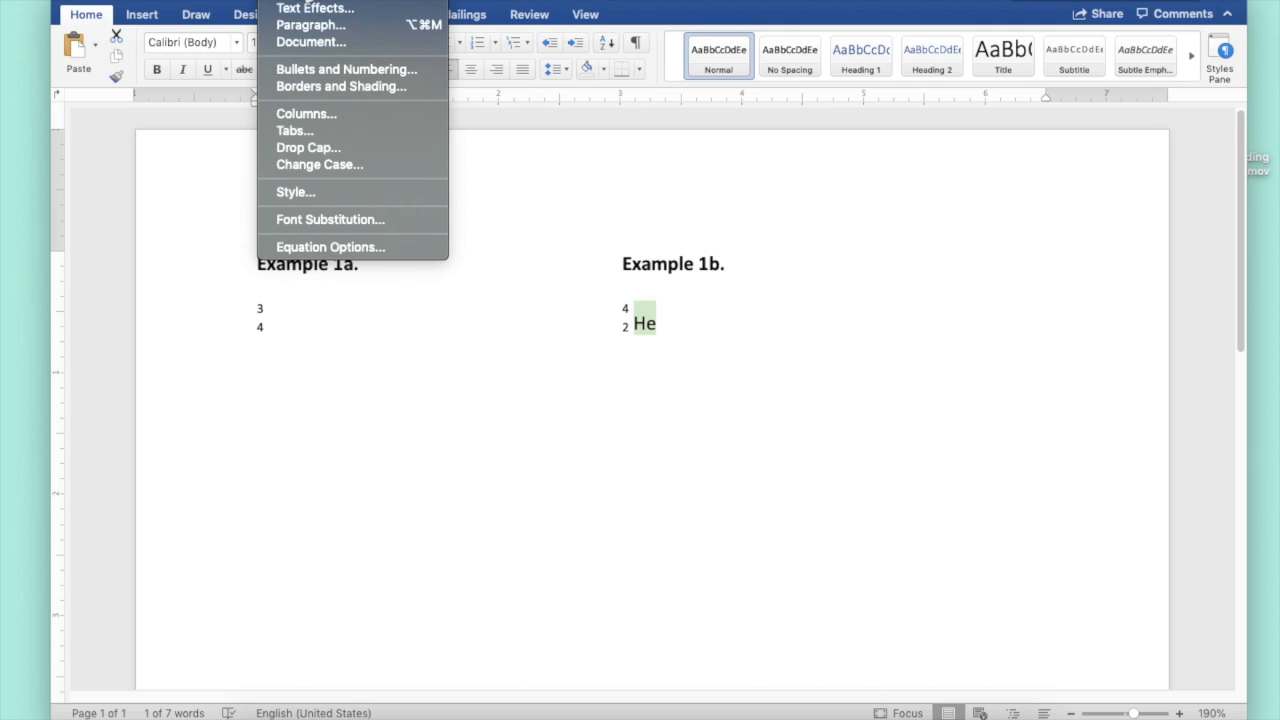
left_click(282, 5)
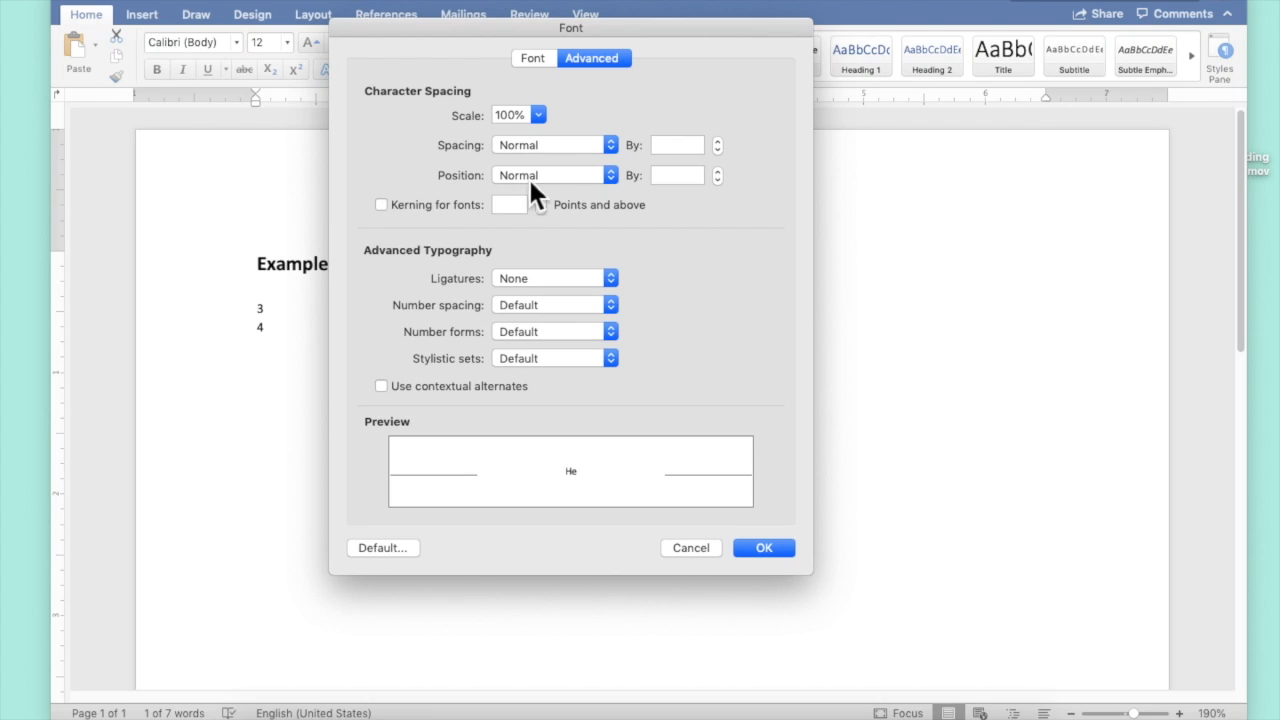
left_click(609, 177)
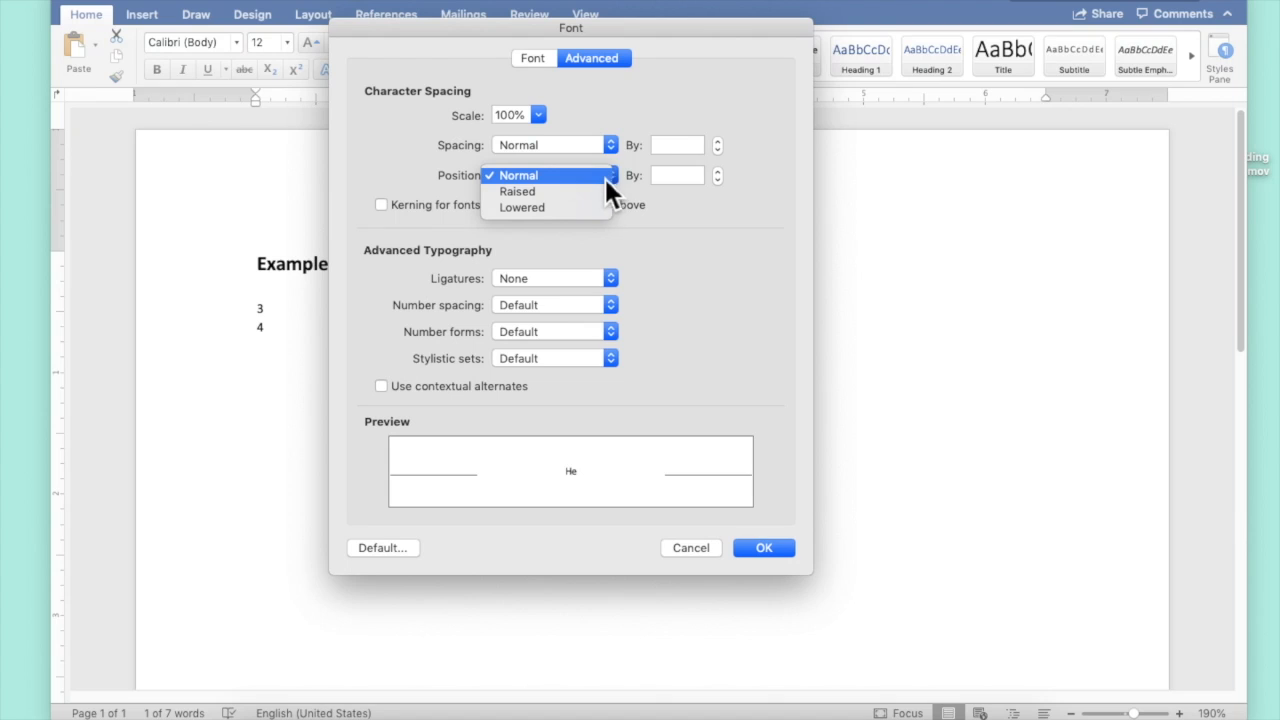
left_click(574, 195)
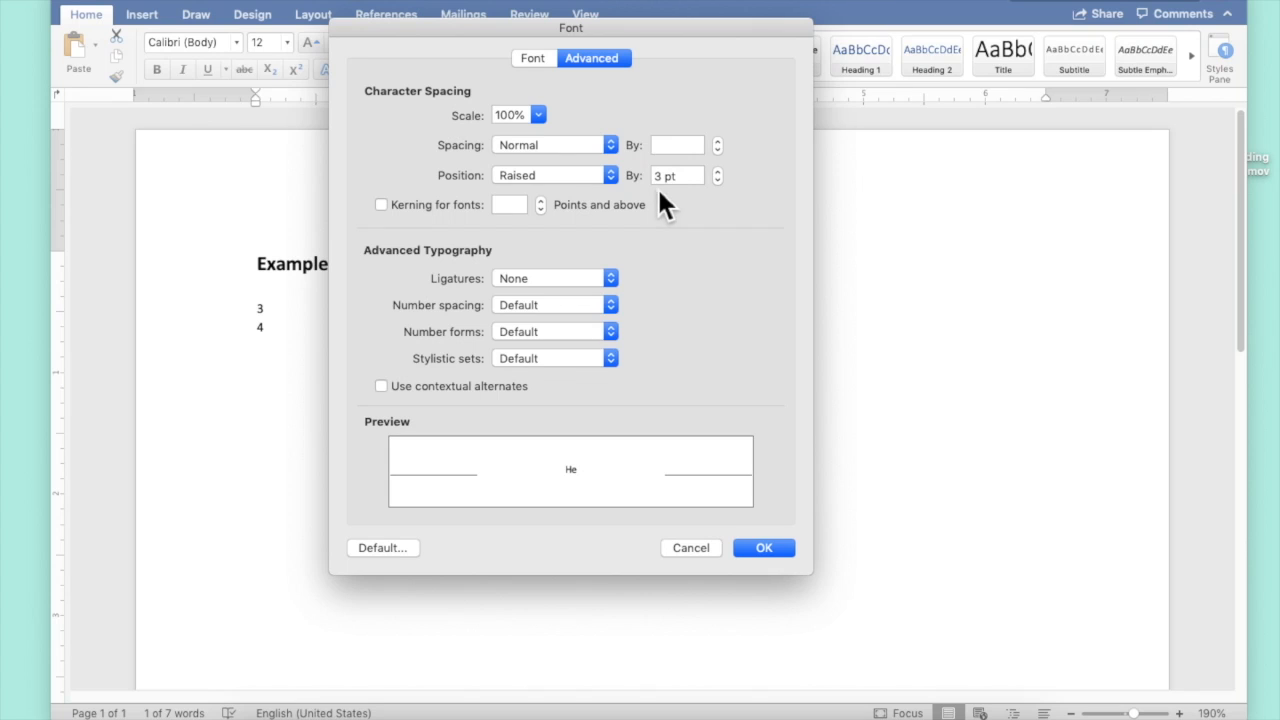
left_click(763, 548)
left_click(723, 394)
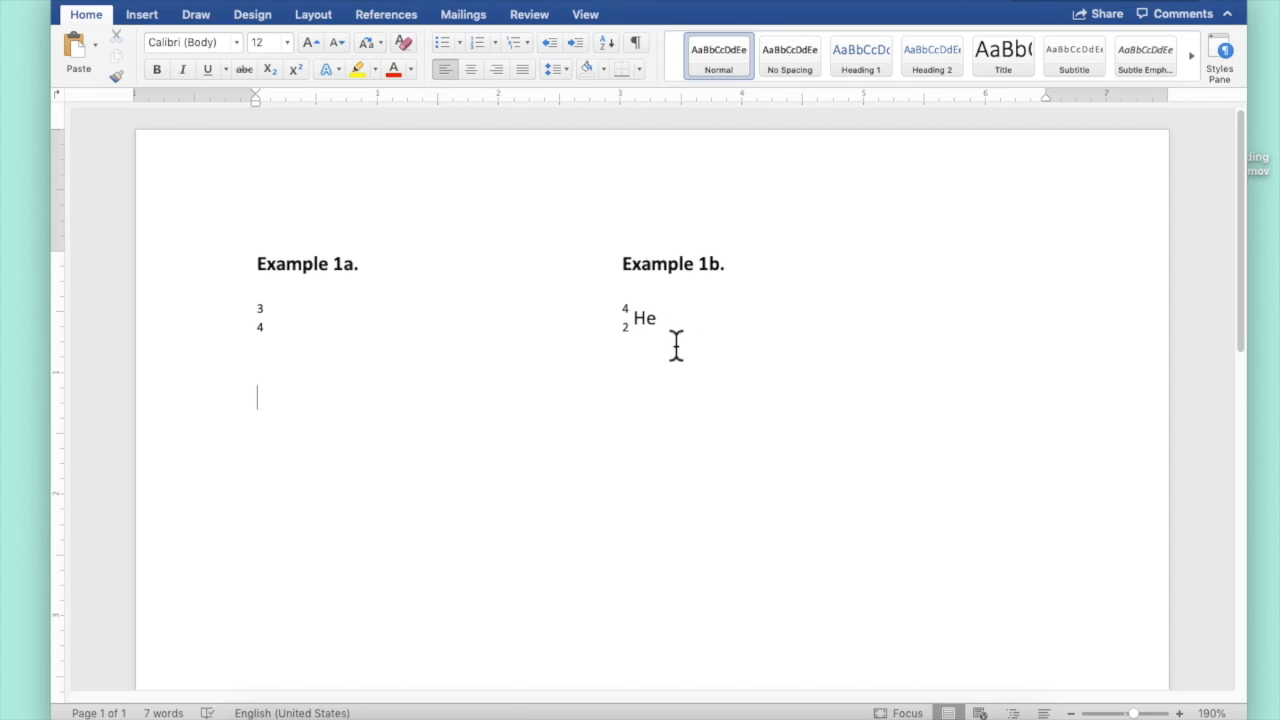
Delete the space between the stacked 4/2 numbers and He in Example 1b
left_click(635, 318)
key("BackSpace")
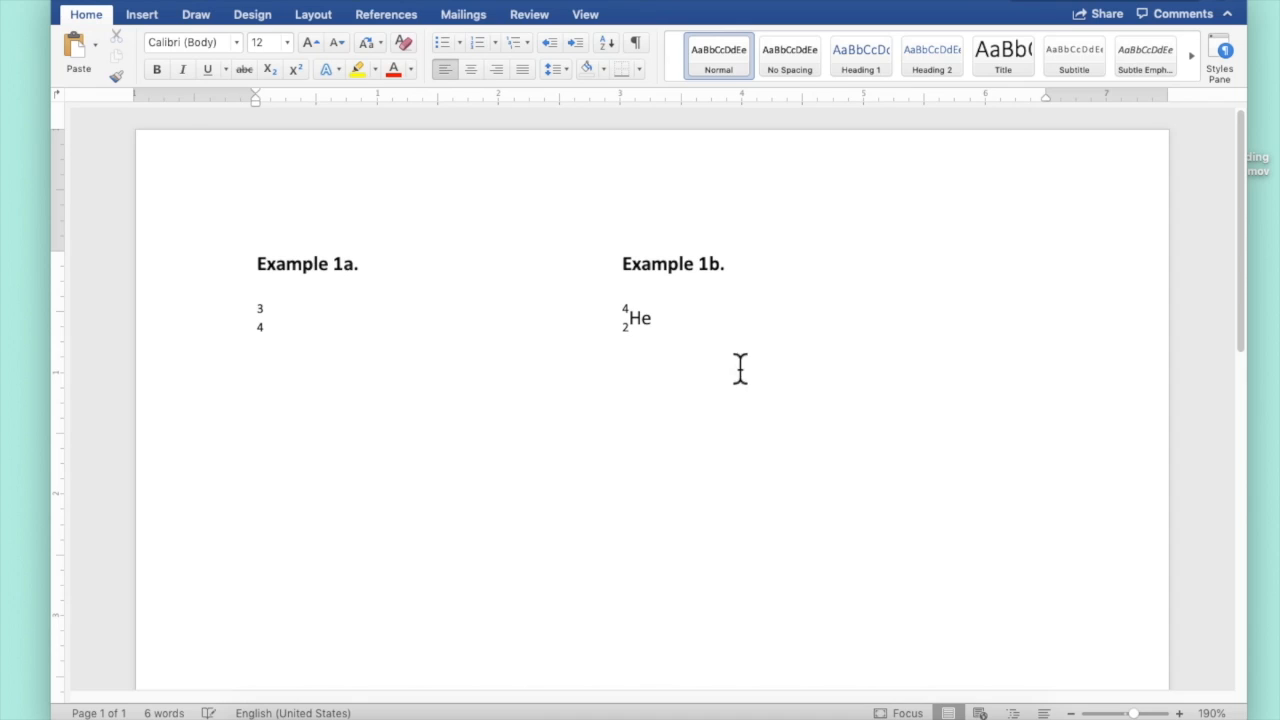
Check the reference image, then on the Example 3 line type 2131 Na, interleaving the digits of 23 and 11
left_click(890, 527)
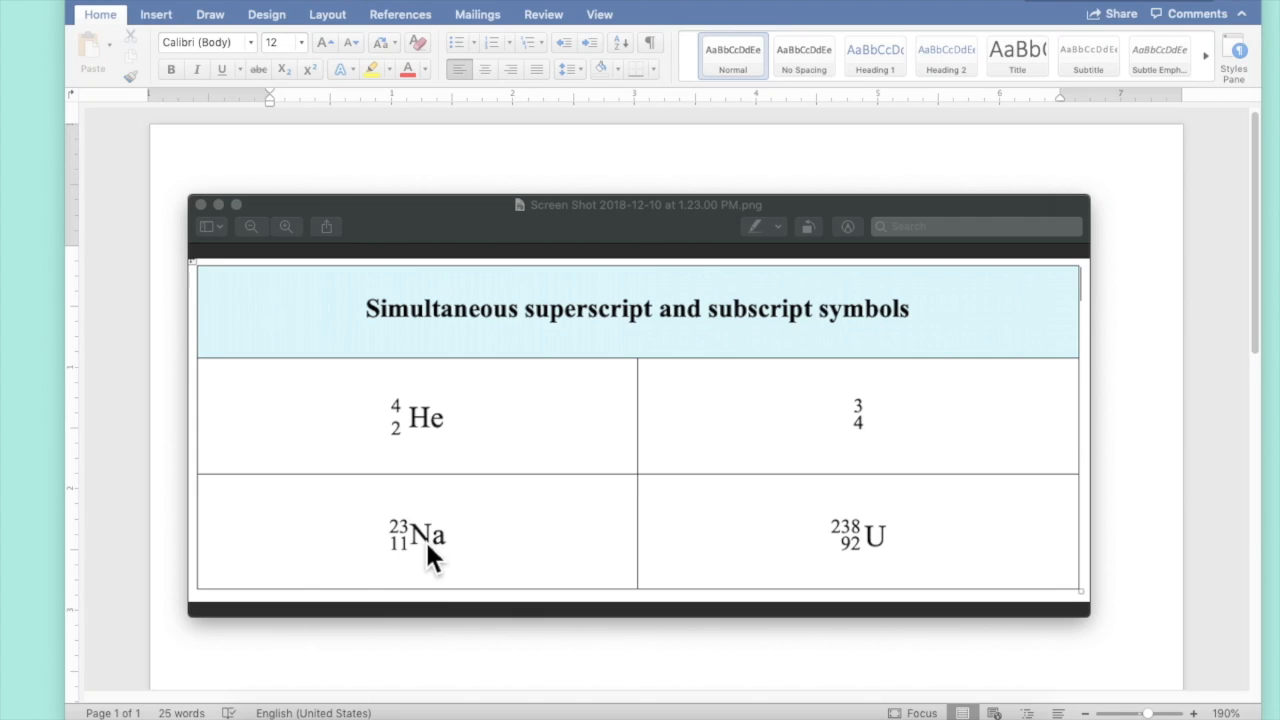
left_click(437, 166)
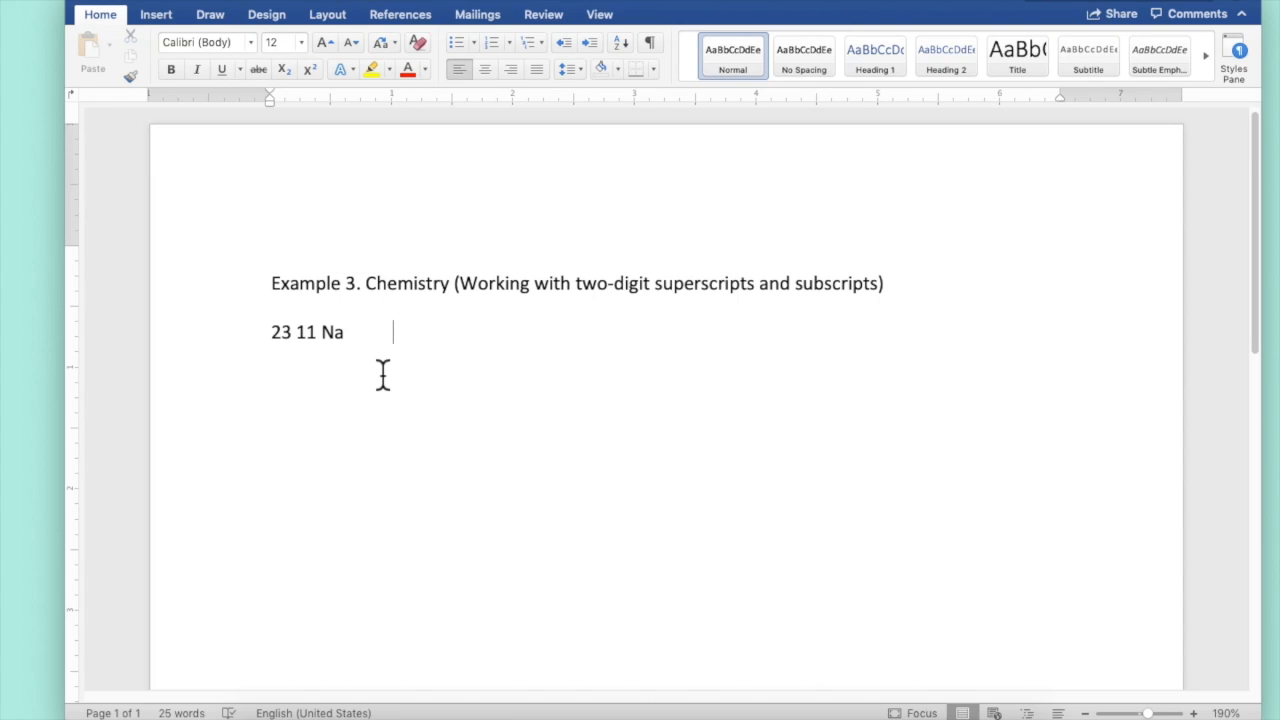
type("2131 Na")
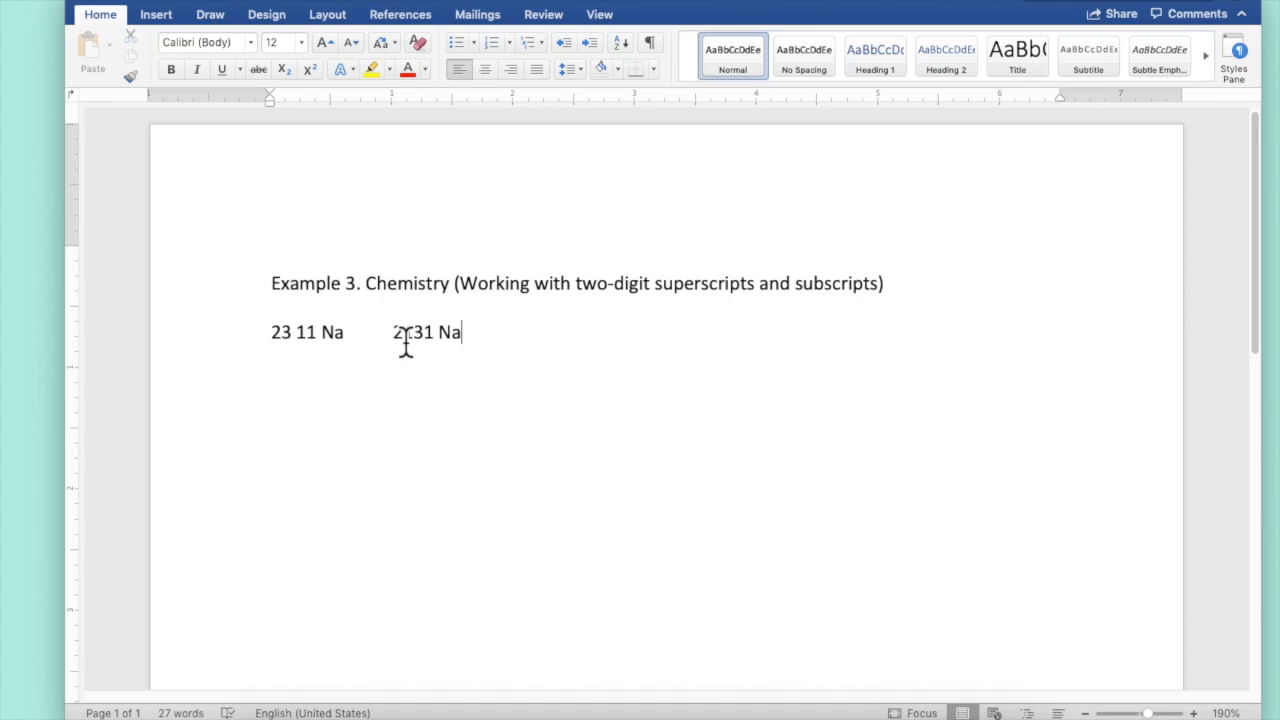
Format the digits 2 and 3 in 2131 as superscript
left_click_drag(403, 337, 393, 336)
left_click(309, 69)
left_click(415, 332)
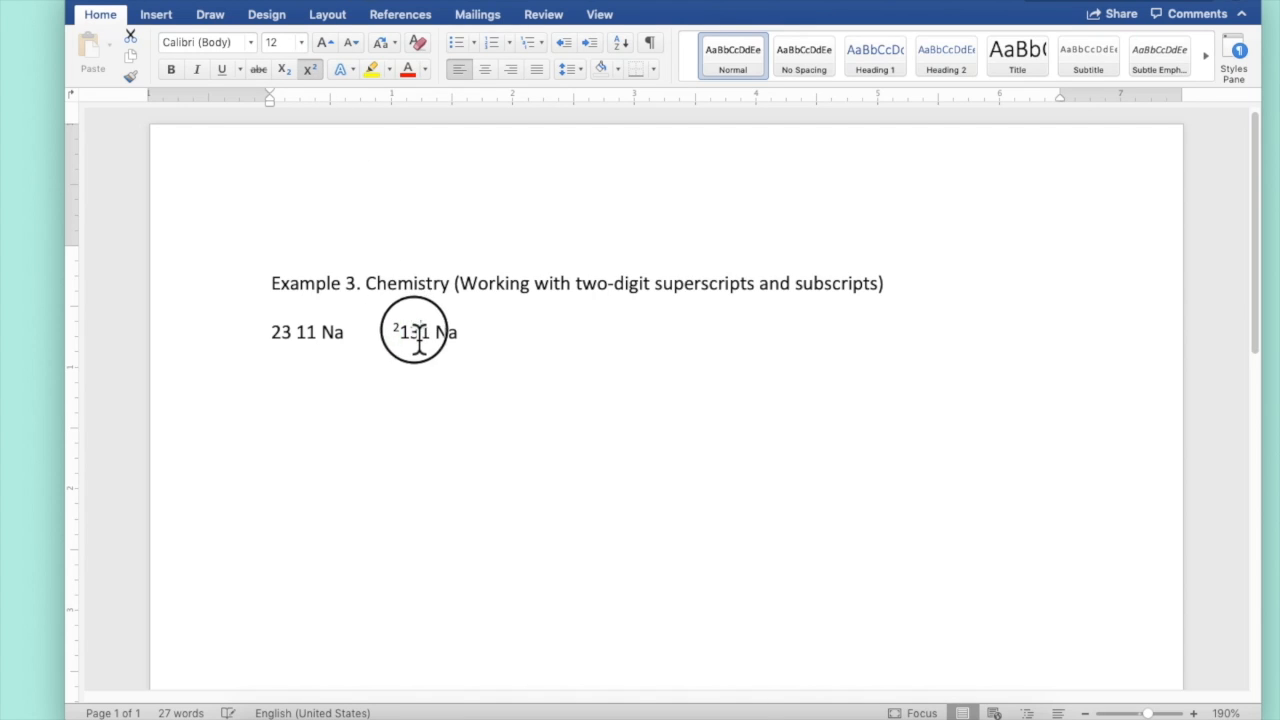
left_click(310, 70)
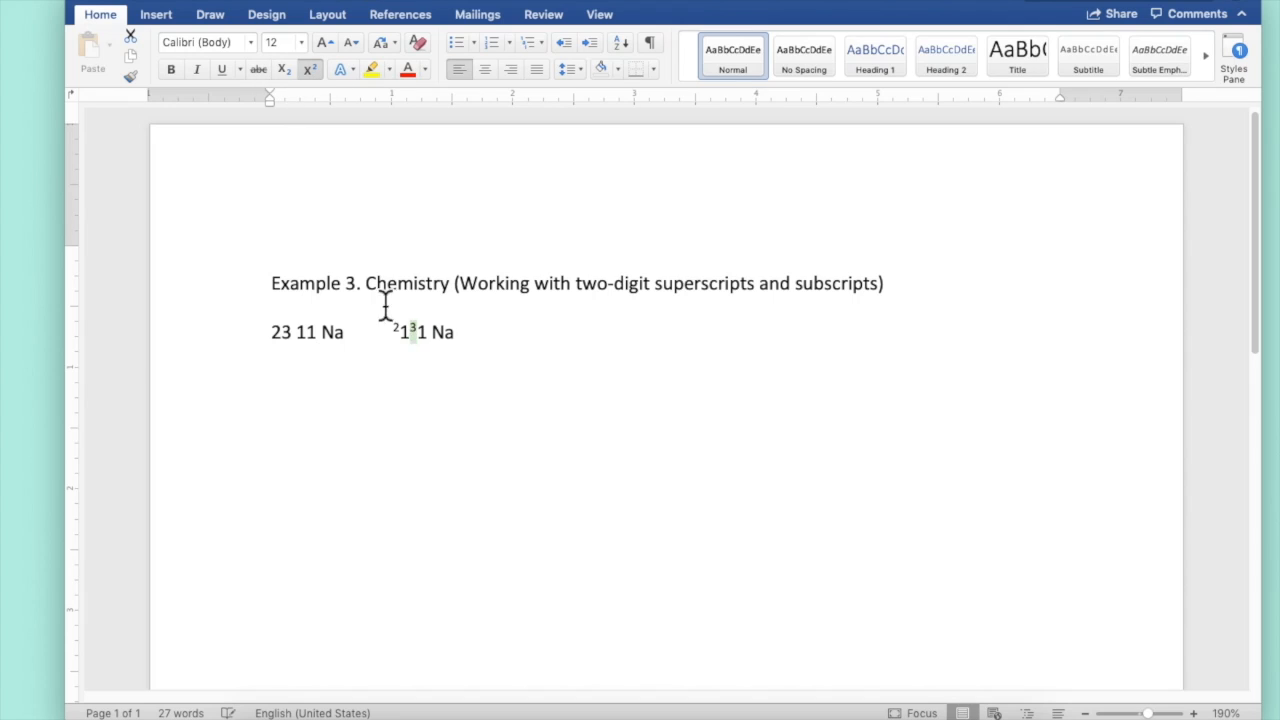
Format both 1 digits in 2131 as subscript
left_click_drag(412, 345, 405, 346)
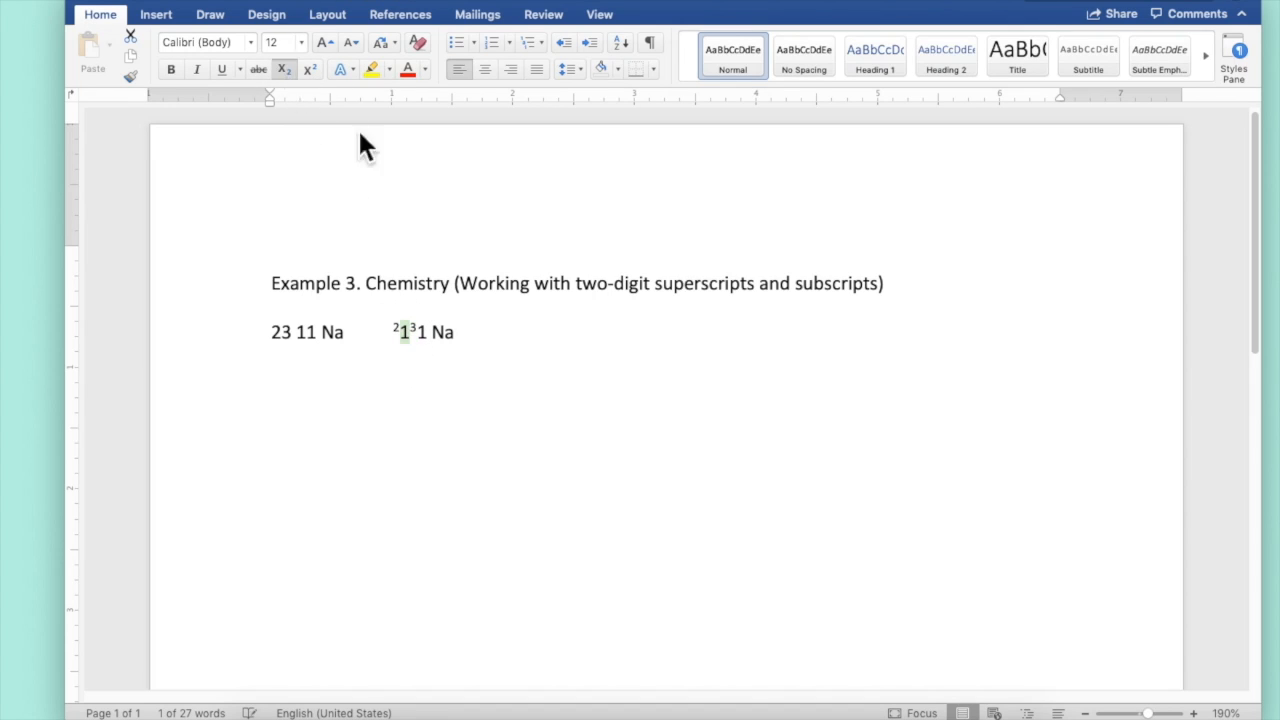
left_click_drag(429, 334, 418, 338)
left_click(284, 69)
left_click(364, 395)
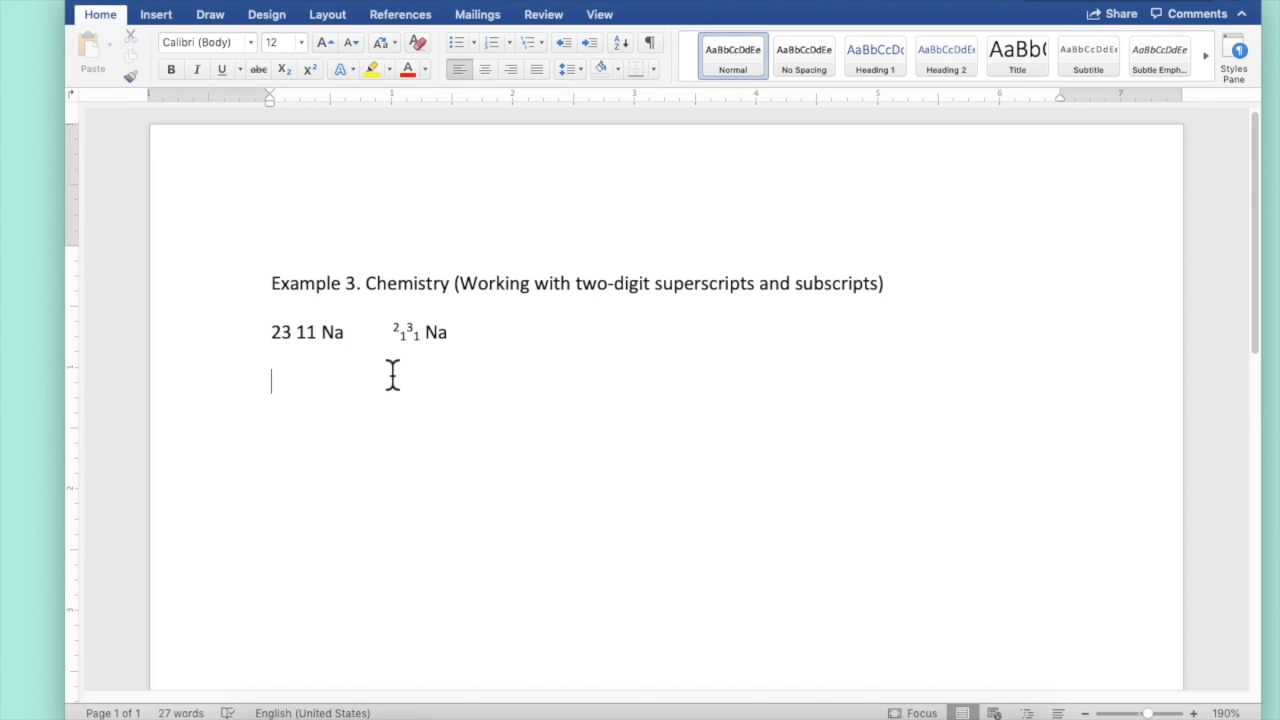
Raise the position of the superscript 2 by 6 pt
left_click(402, 336)
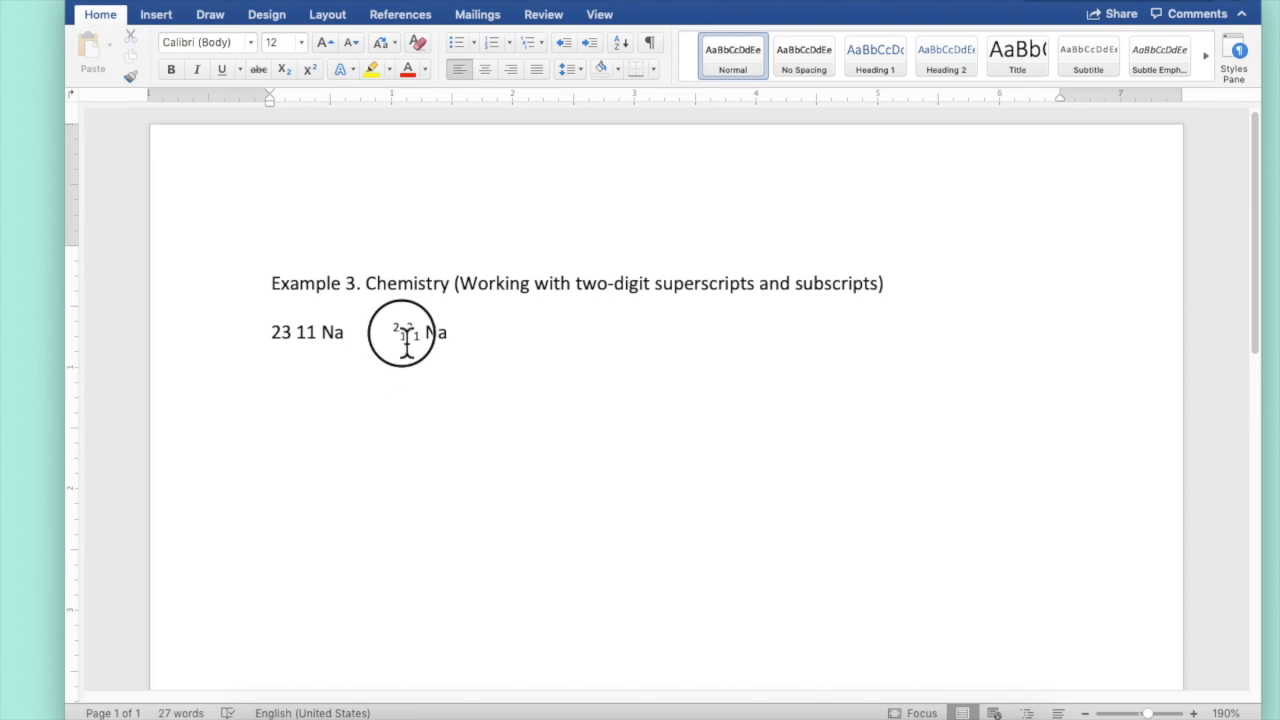
left_click_drag(402, 336, 390, 336)
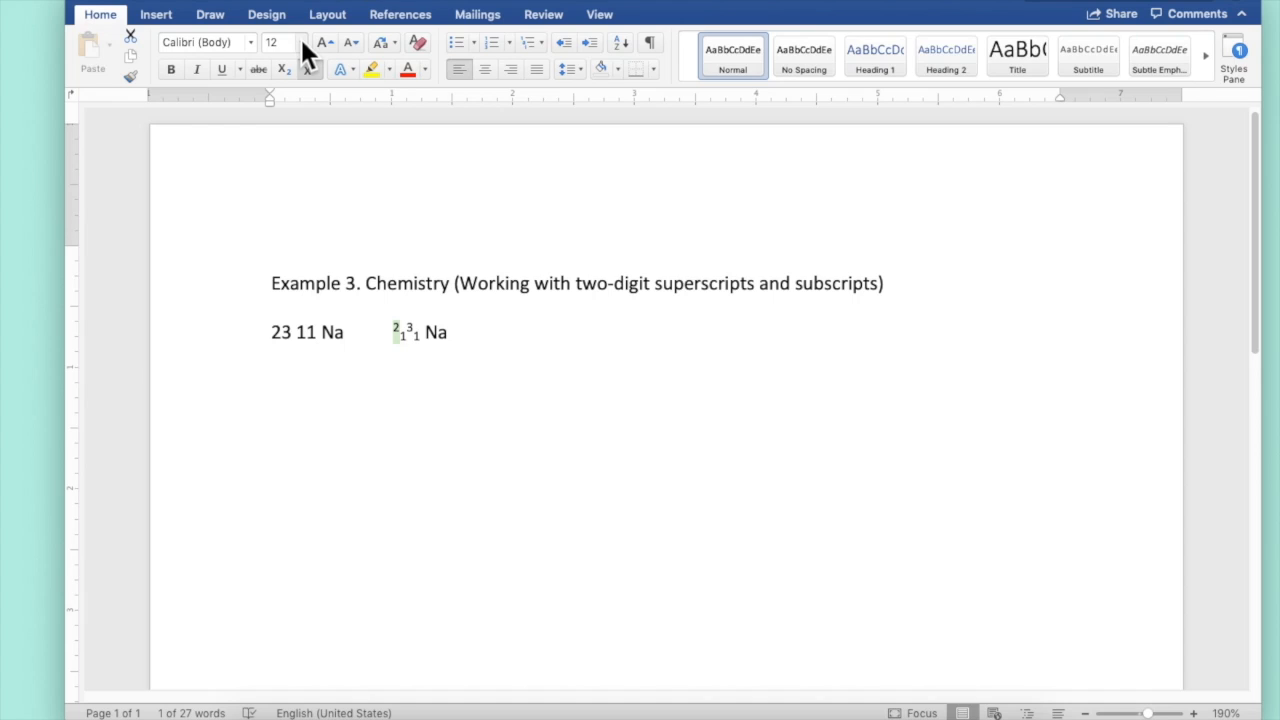
left_click(303, 3)
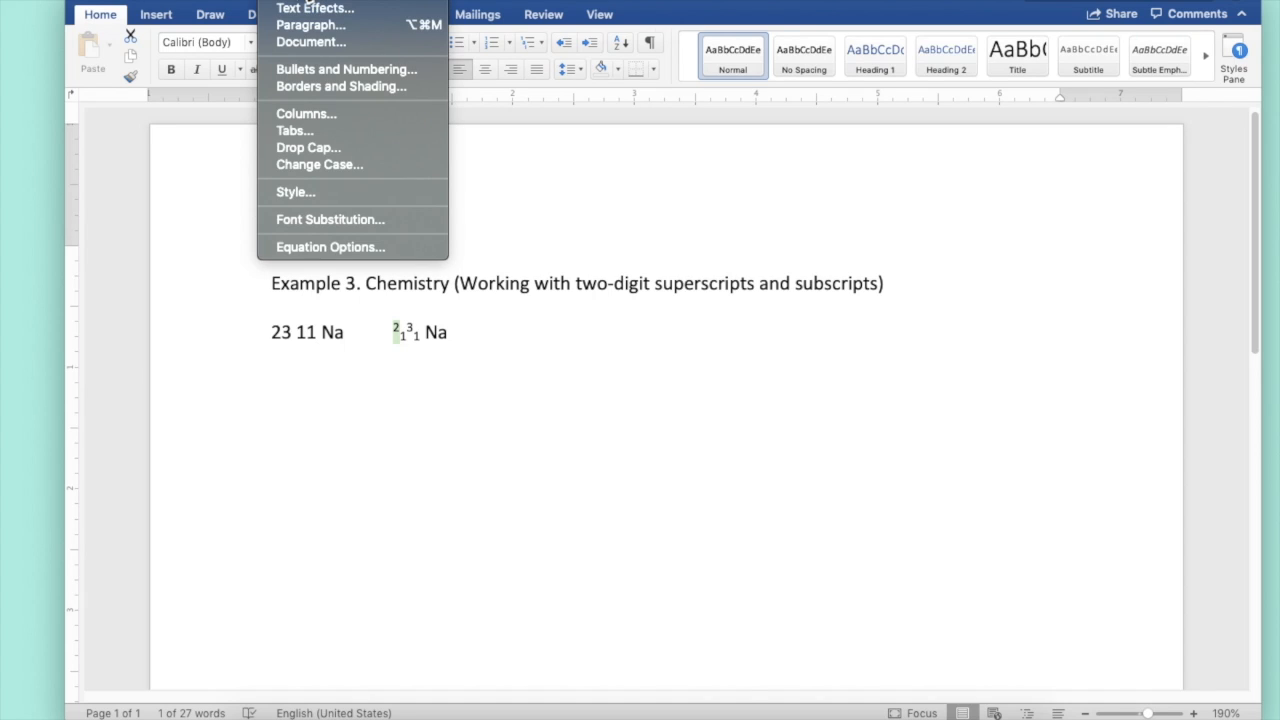
left_click(298, 8)
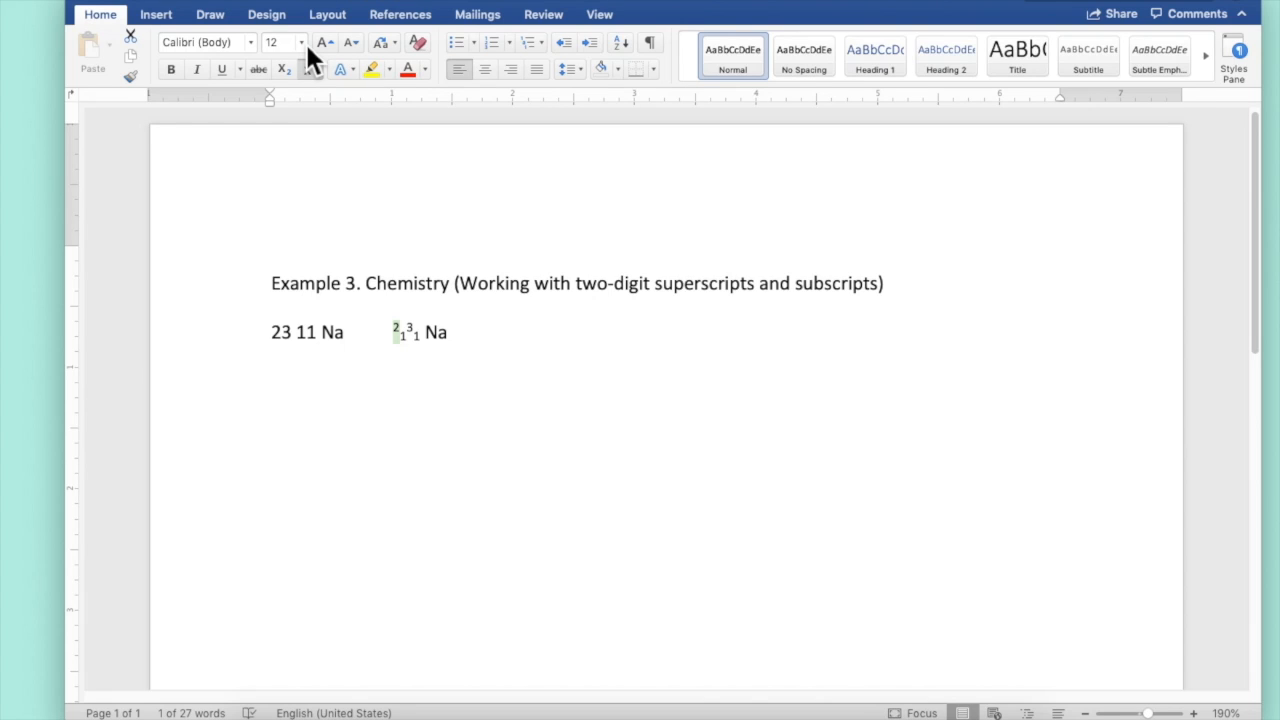
key("super+d")
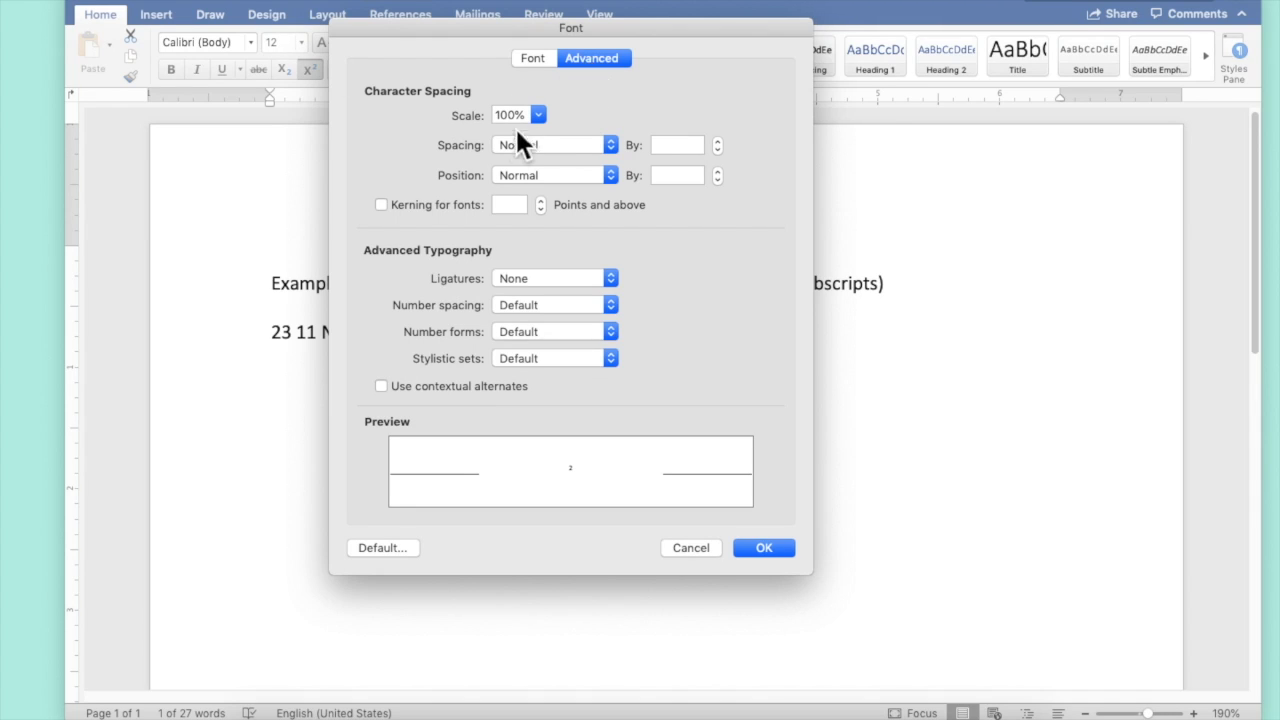
left_click(616, 177)
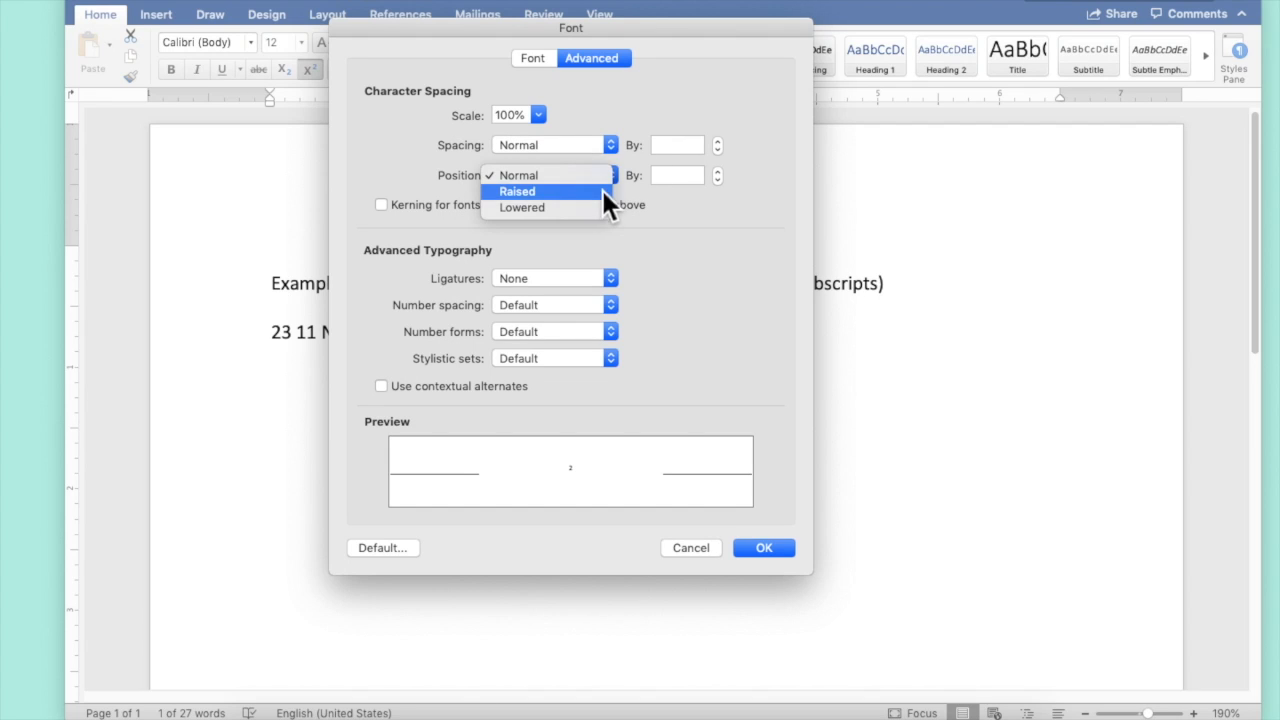
left_click(620, 190)
left_click(665, 177)
double_click(665, 177)
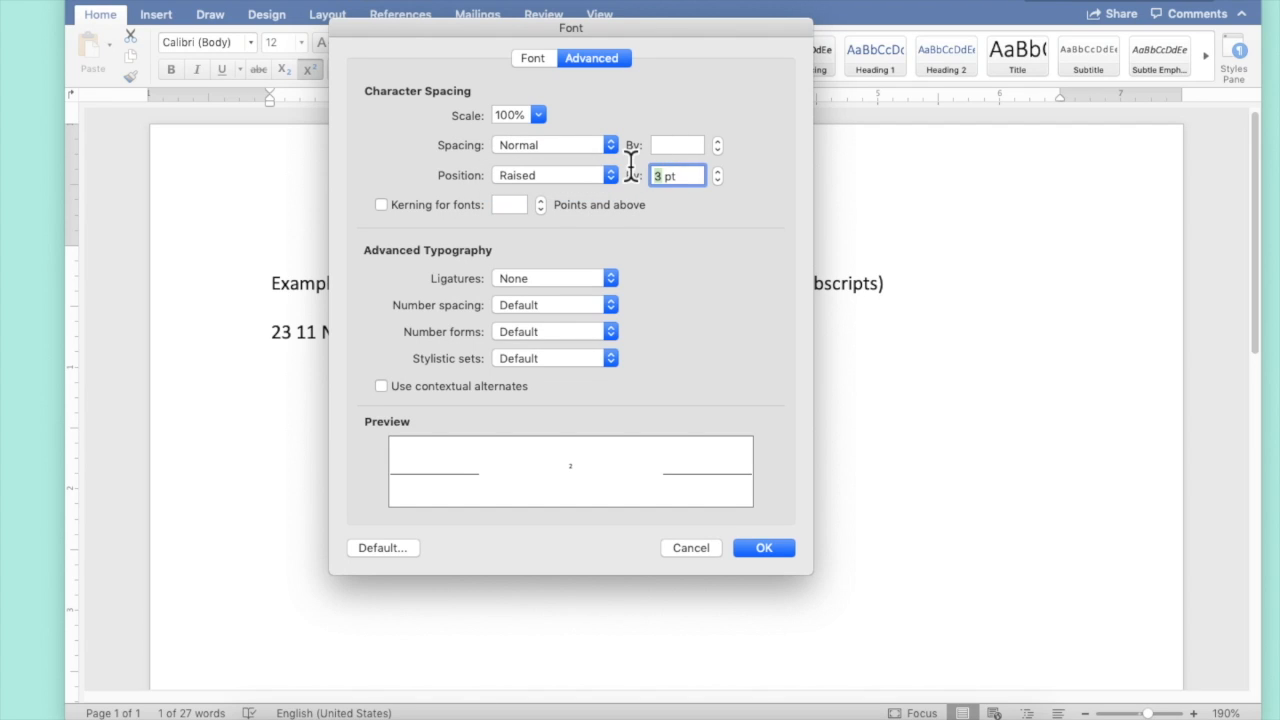
type("6")
key("Return")
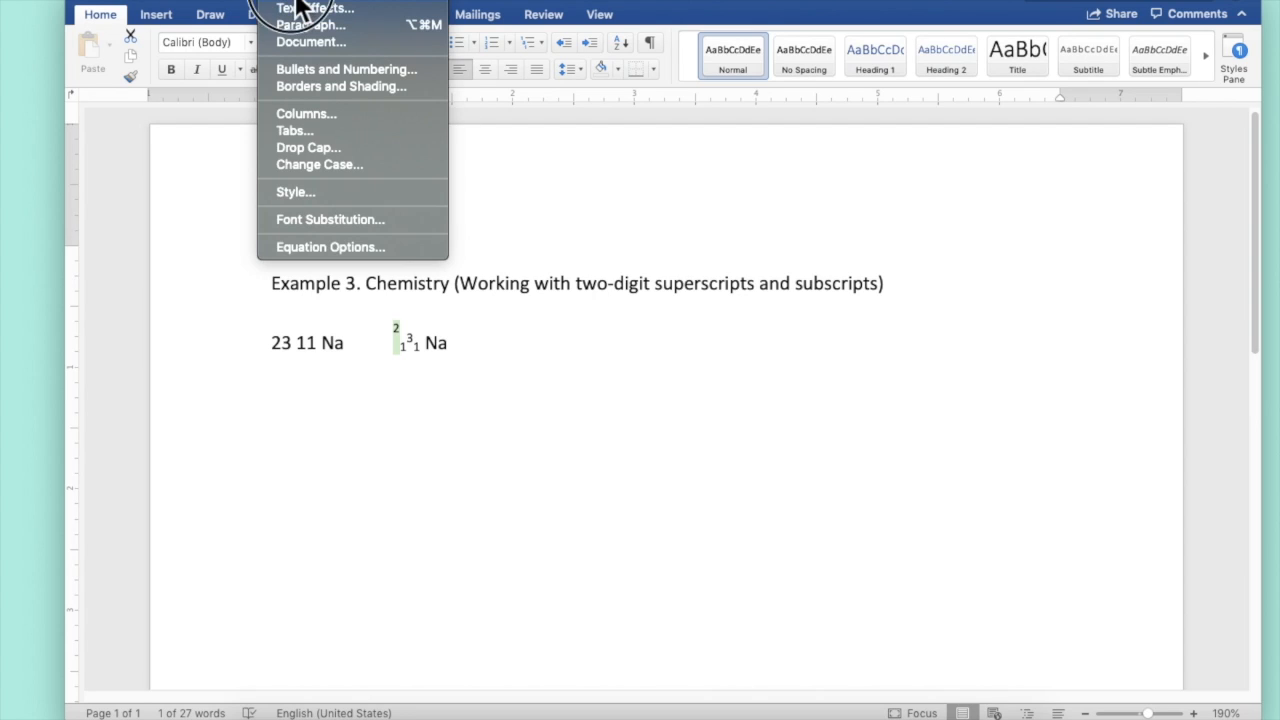
Condense the character spacing of the raised 2 by 6 pt
left_click(297, 0)
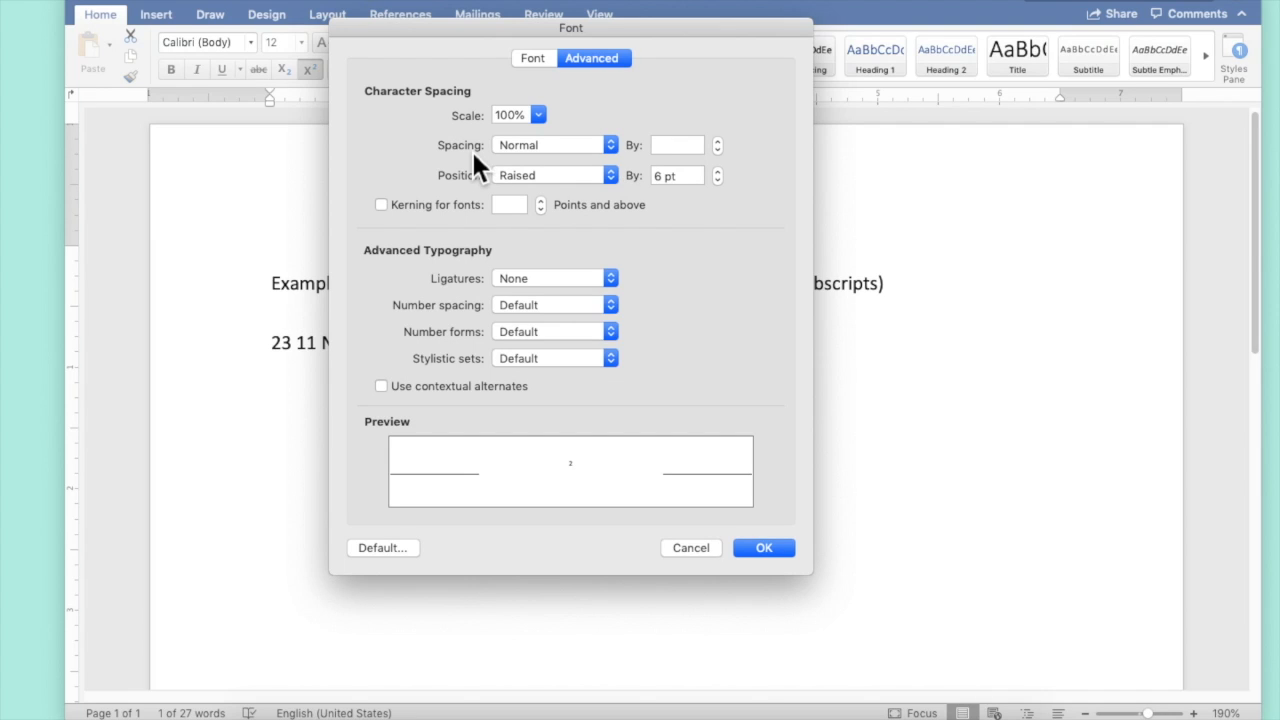
left_click(614, 146)
left_click(608, 174)
double_click(666, 147)
type("6")
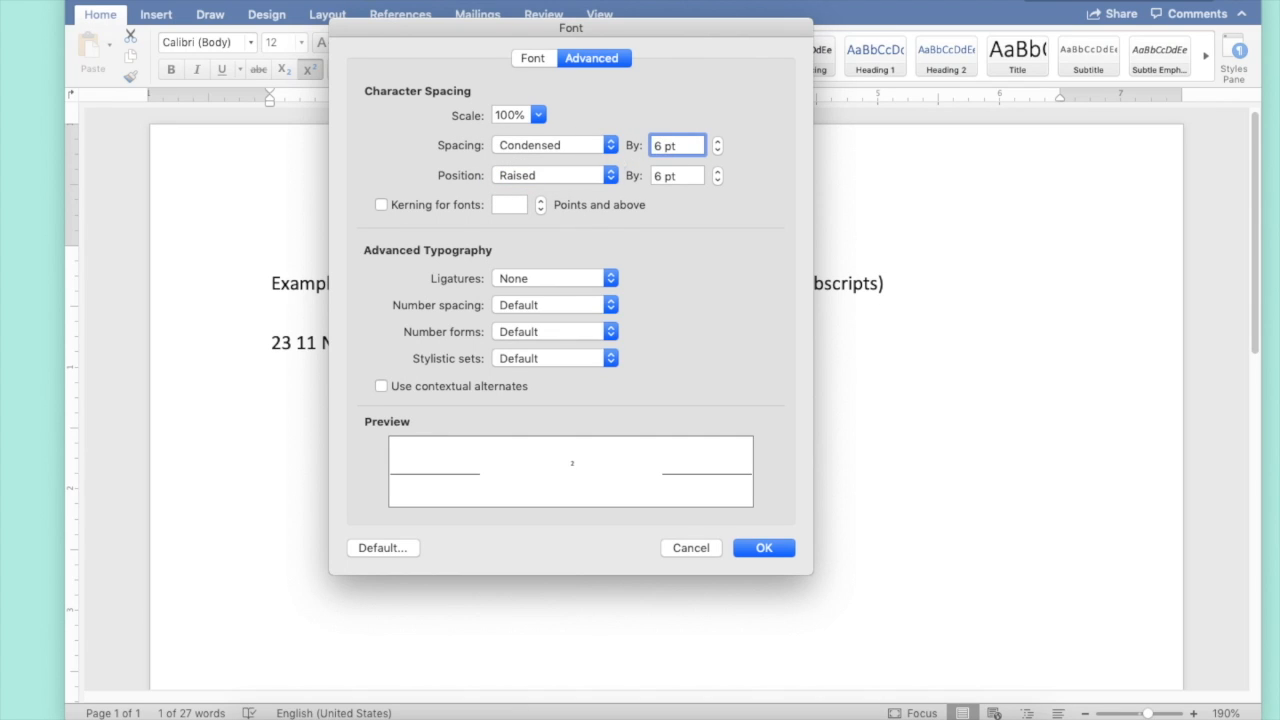
key("Return")
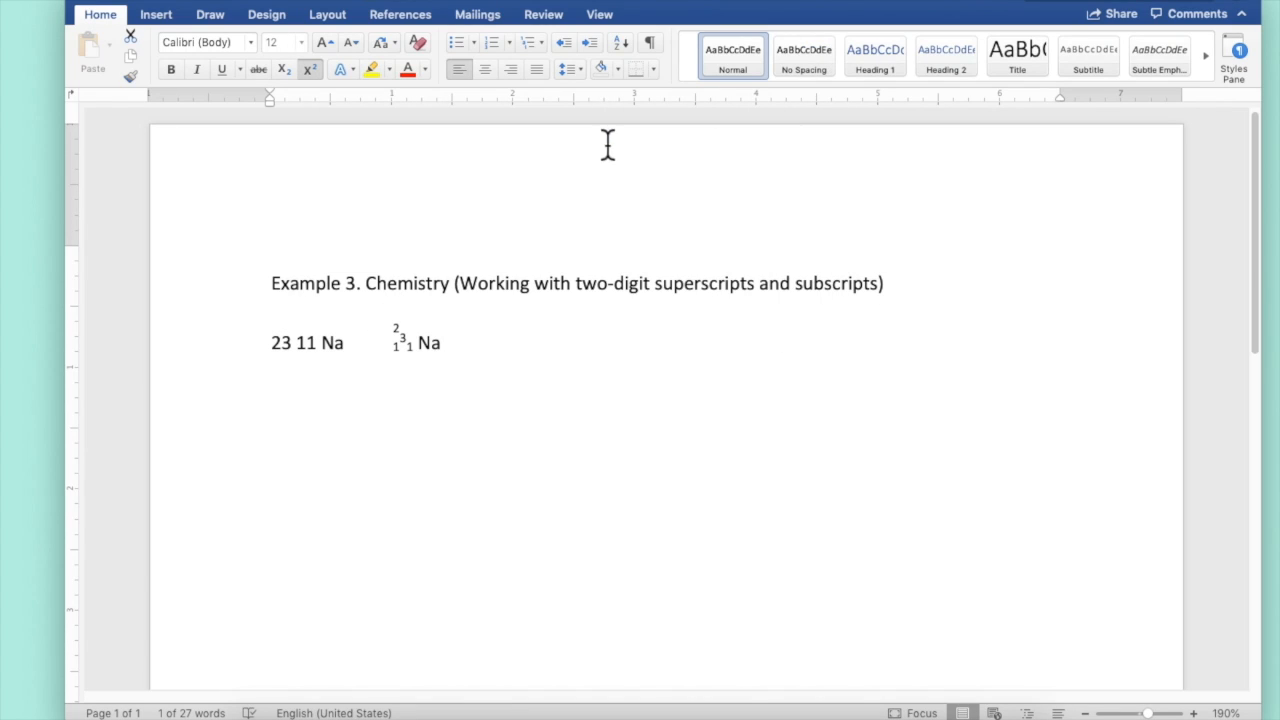
Raise the position of the superscript 3 by 6 pt
left_click(408, 343)
left_click(285, 0)
left_click(284, 0)
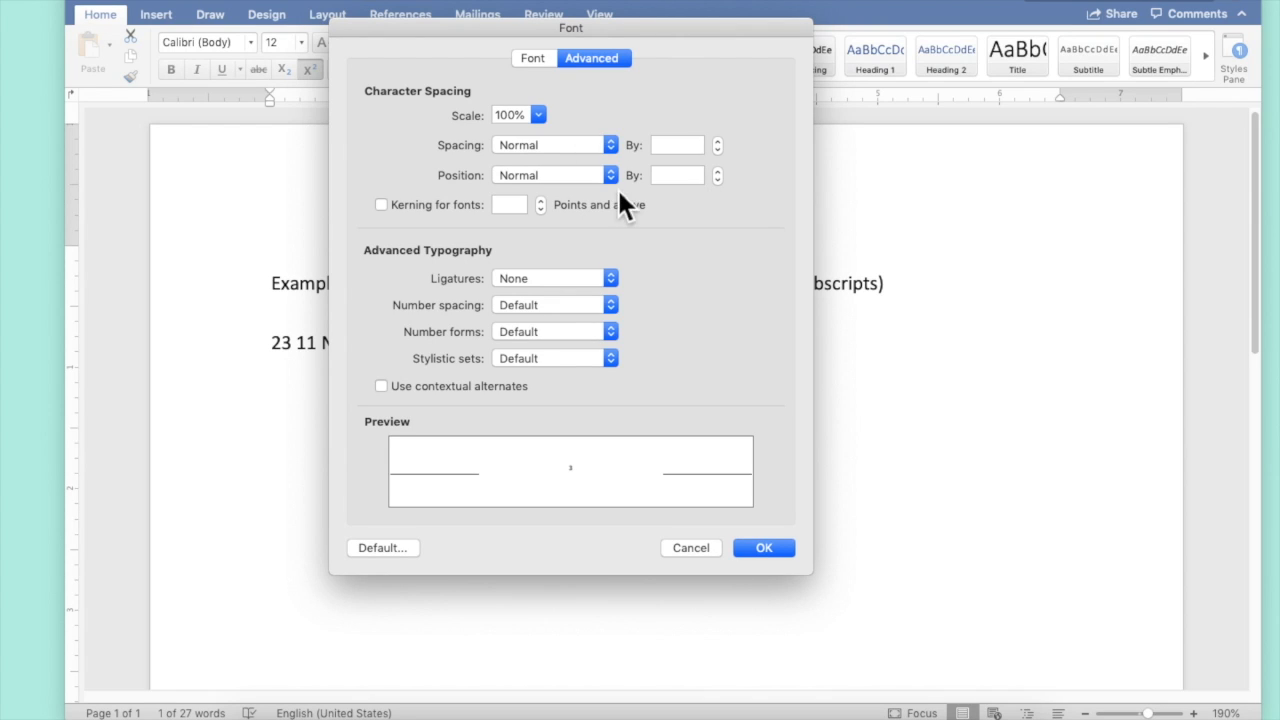
left_click(611, 177)
left_click(577, 193)
left_click(668, 177)
left_click_drag(668, 180, 639, 180)
type("6pt")
key("Return")
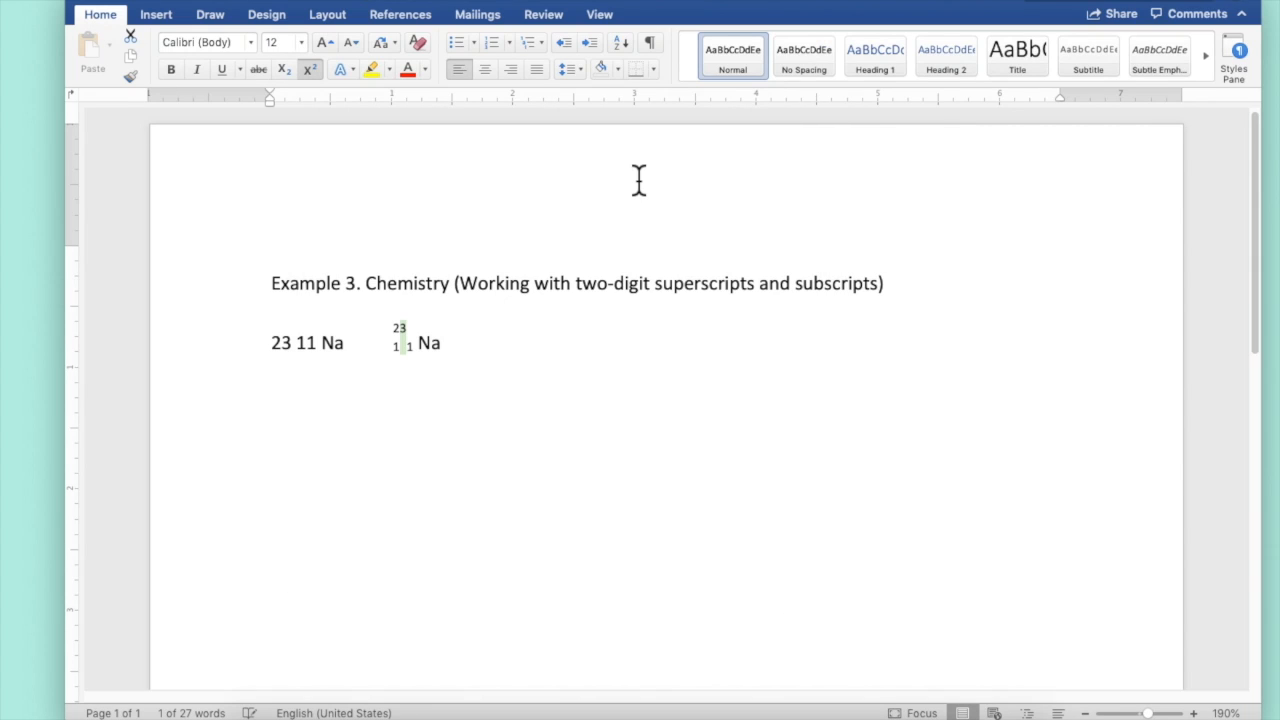
Condense the character spacing of the raised 3 by 6 pt so 23 stacks above 11
left_click(294, 2)
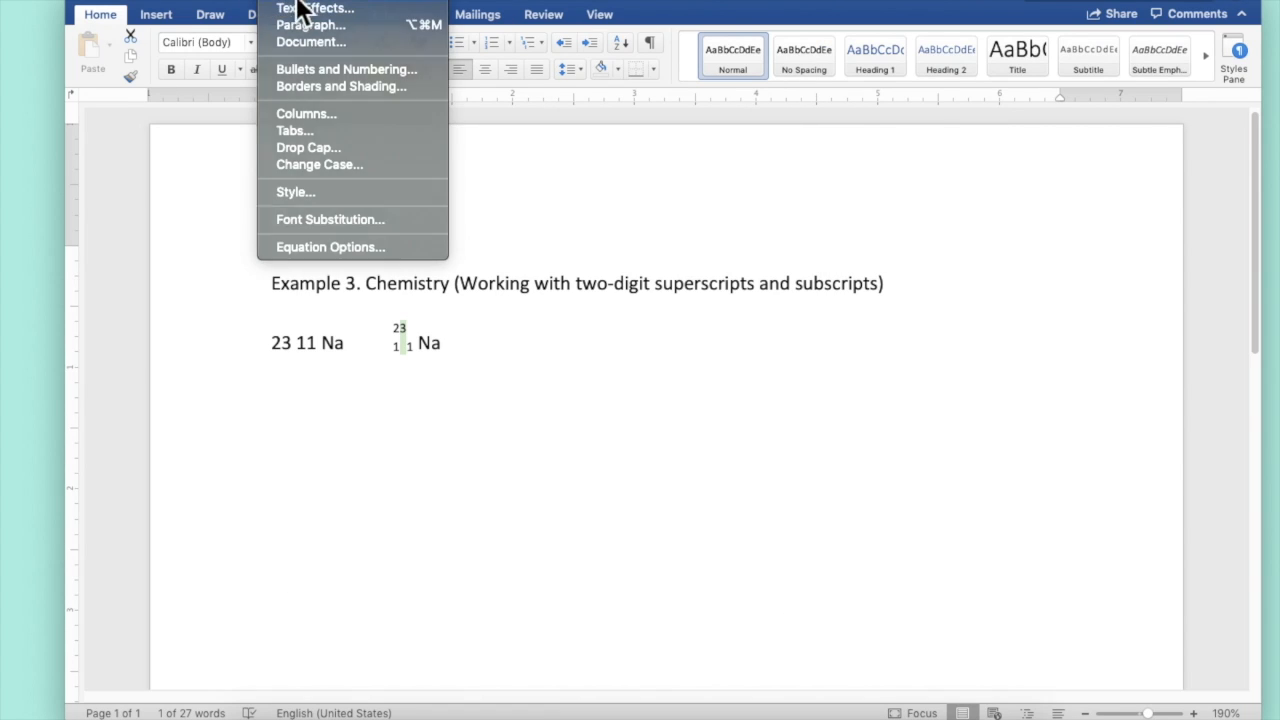
left_click(294, 2)
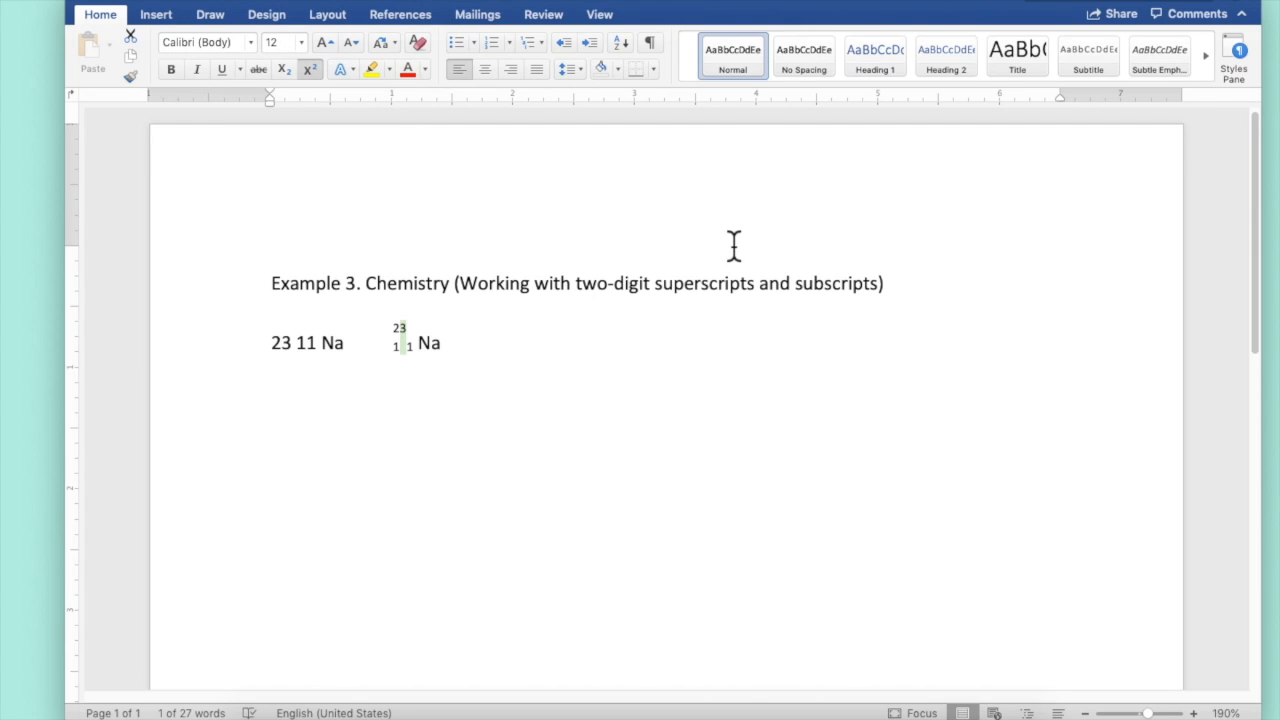
key("super+d")
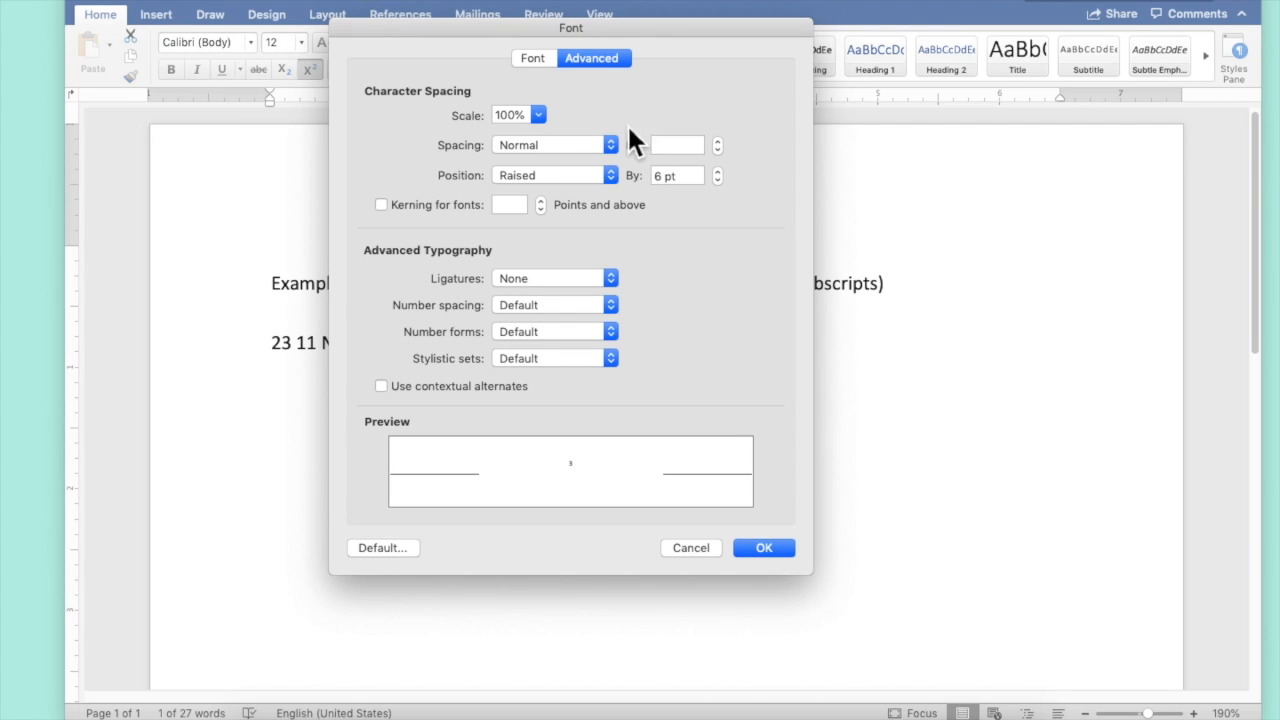
left_click(604, 145)
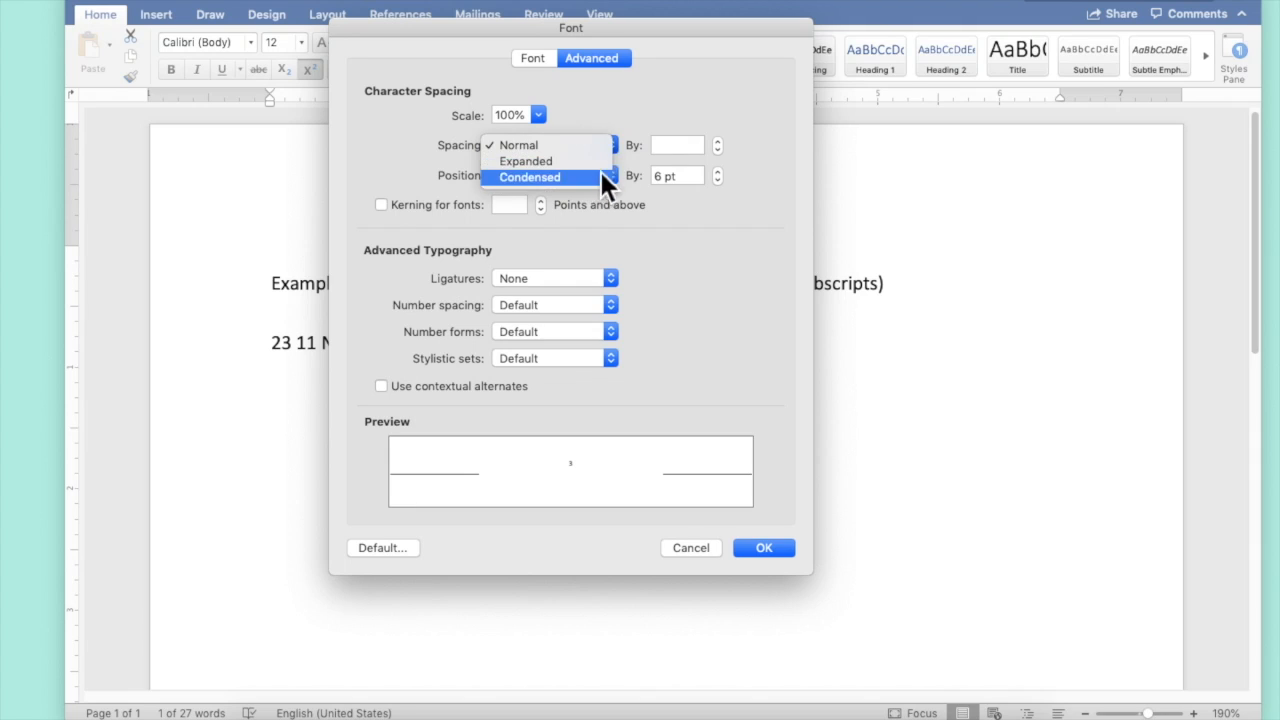
left_click(594, 175)
double_click(660, 145)
type("6")
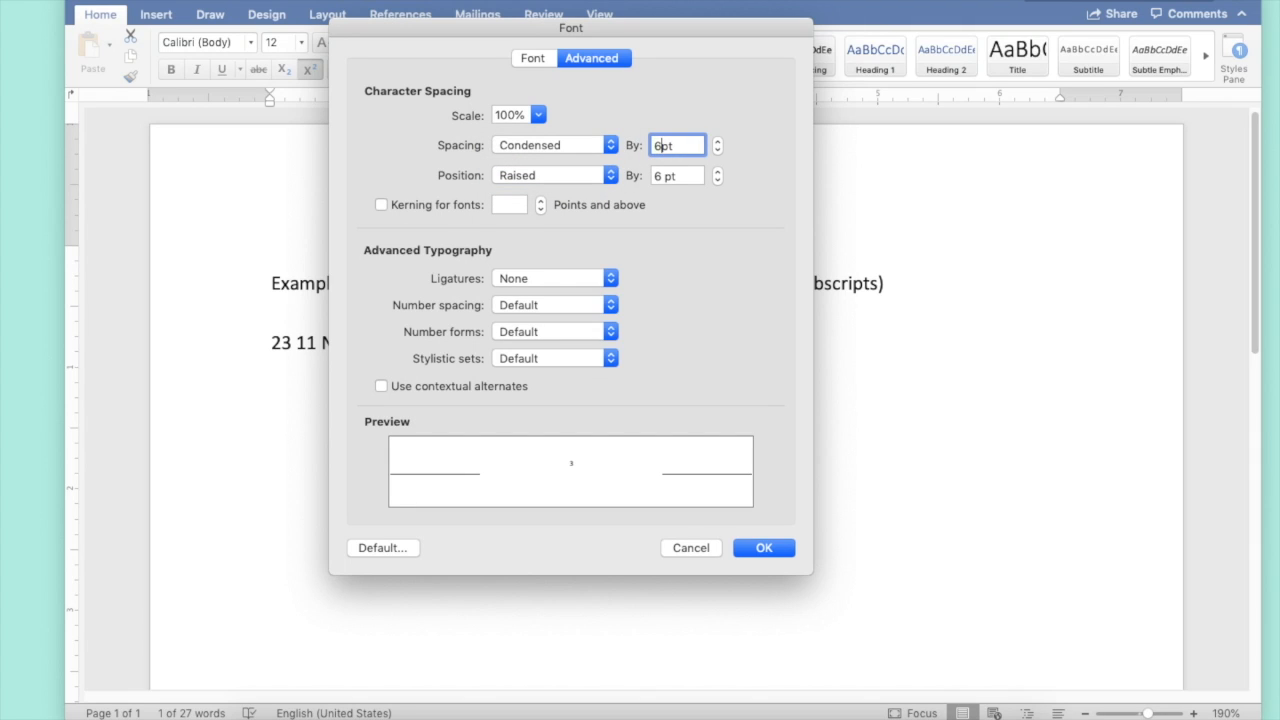
key("Return")
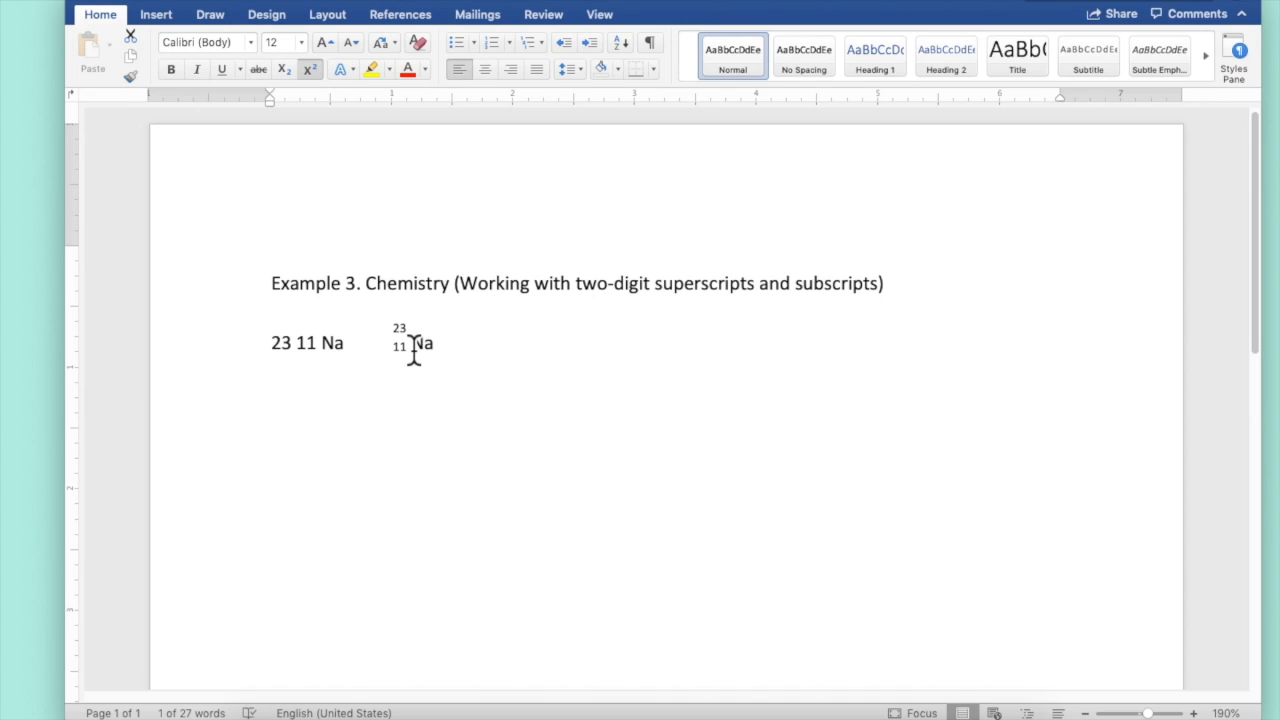
Delete the space between the stacked 23/11 numbers and Na
left_click(413, 350)
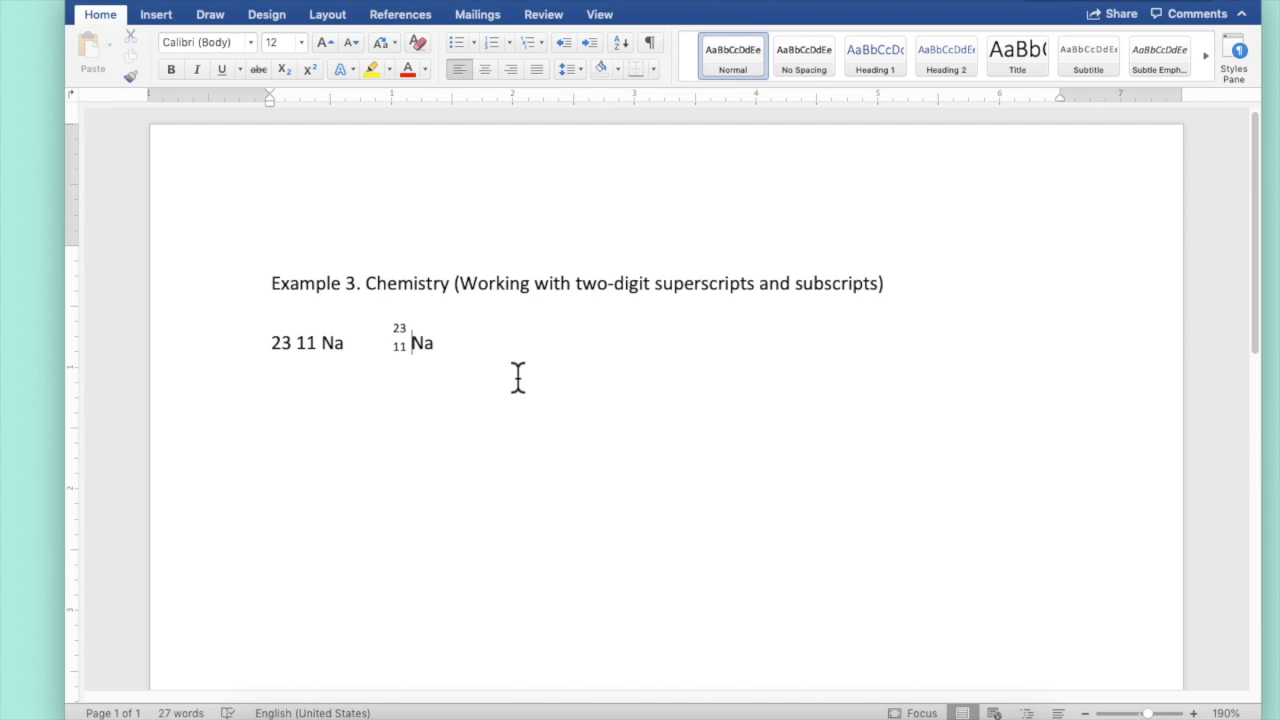
key("BackSpace")
Raise the position of Na by 3 pt so it aligns with the stacked 23/11
left_click(423, 349)
left_click_drag(423, 349, 406, 347)
left_click(292, 4)
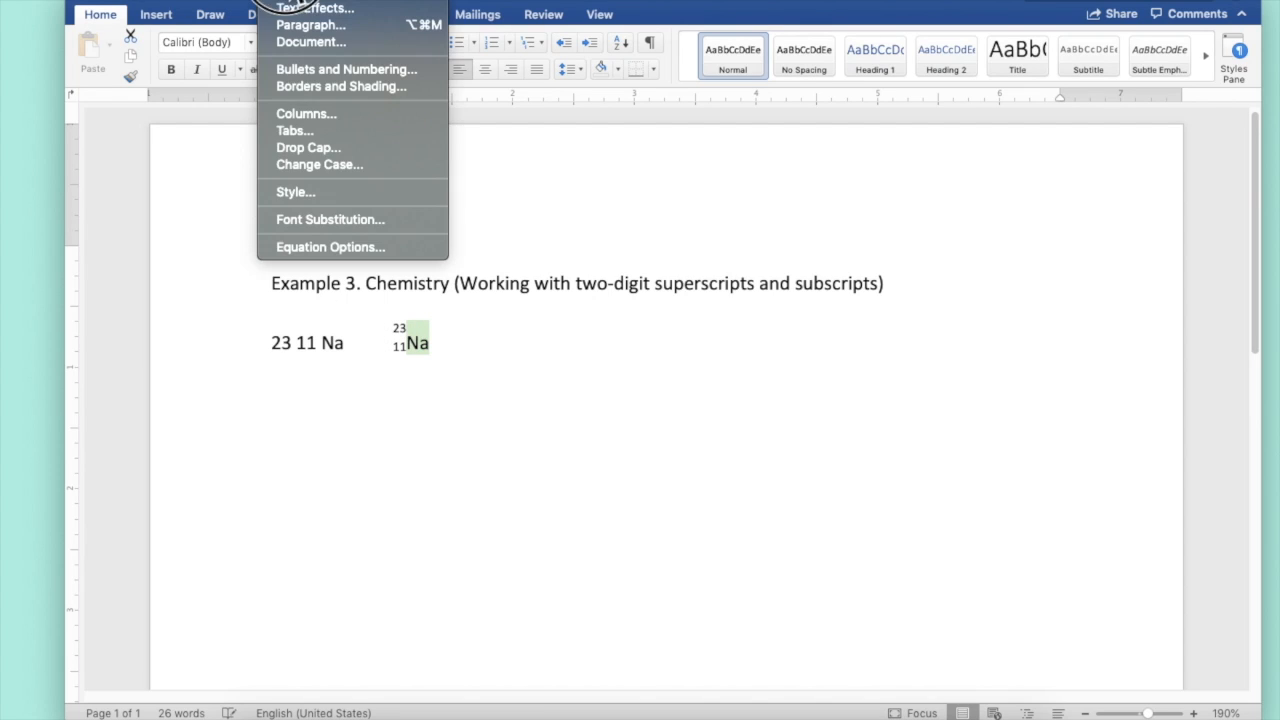
left_click(296, 6)
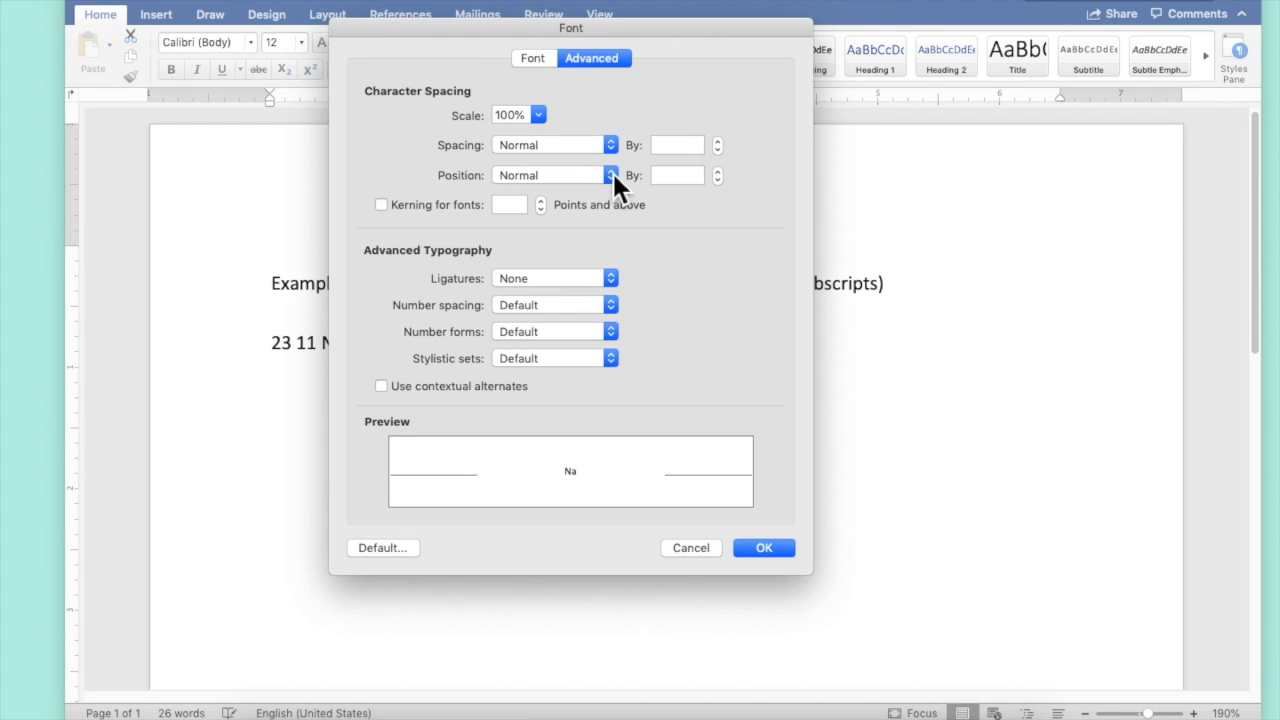
left_click(613, 174)
left_click(604, 192)
left_click(777, 554)
Type 23982 U after the unformatted uranium example on the Example 4 line
left_click(666, 476)
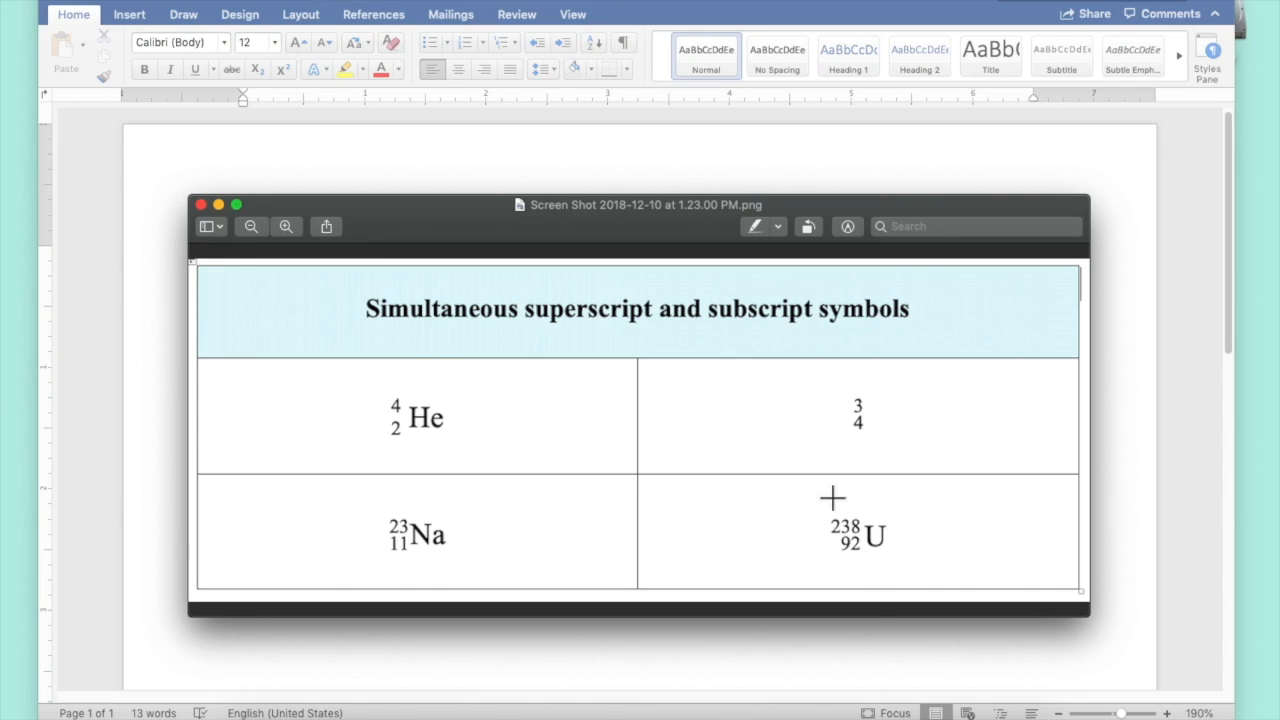
left_click(480, 169)
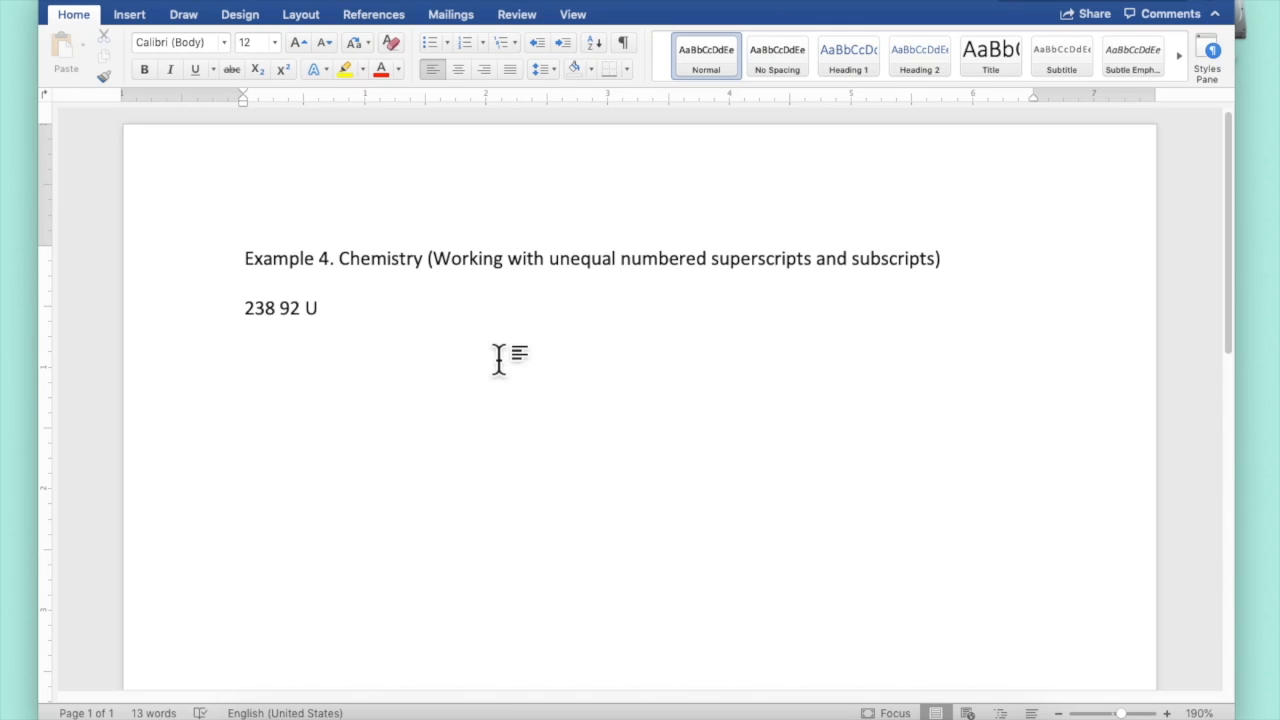
type("2398")
type("2 U")
Superscript the digits 23 and 8 in the new 23982 text
left_click(384, 312)
mouse_move(387, 317)
left_mouse_down()
mouse_move(342, 316)
mouse_move(386, 307)
mouse_move(366, 308)
left_mouse_up()
left_click(421, 322)
left_click(284, 69)
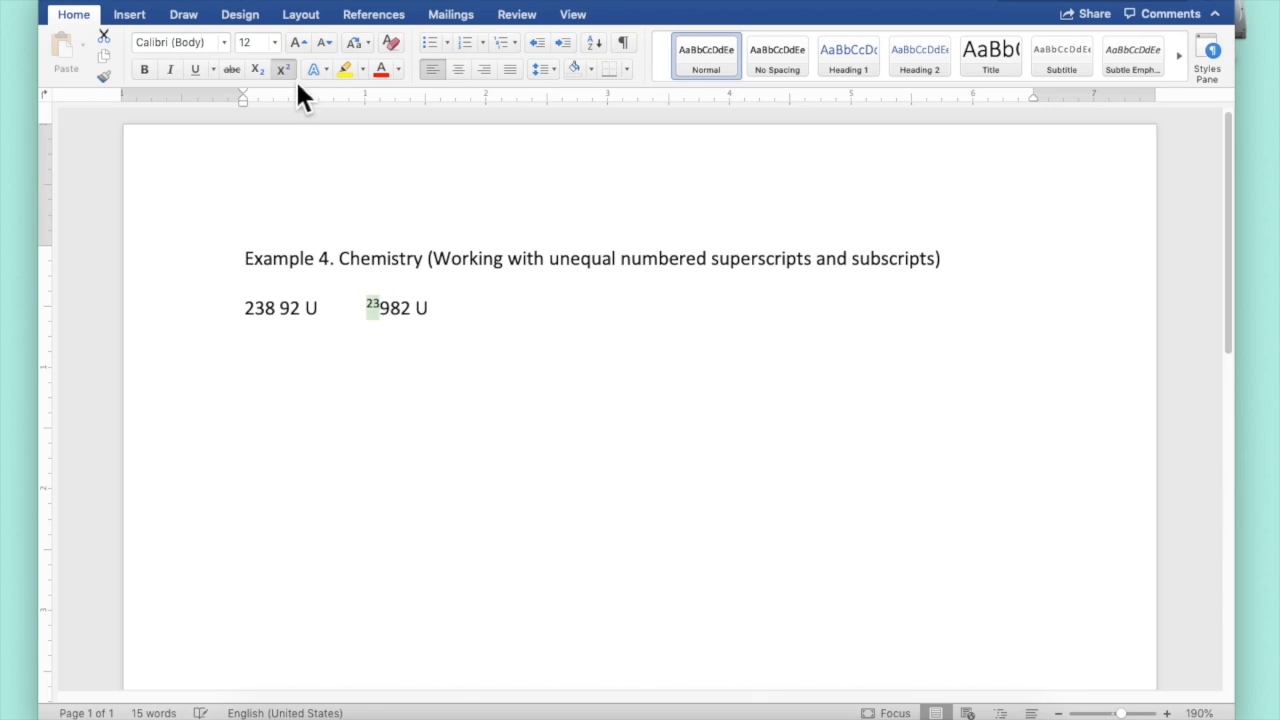
left_click(401, 308)
key("shift+Right")
left_click(287, 69)
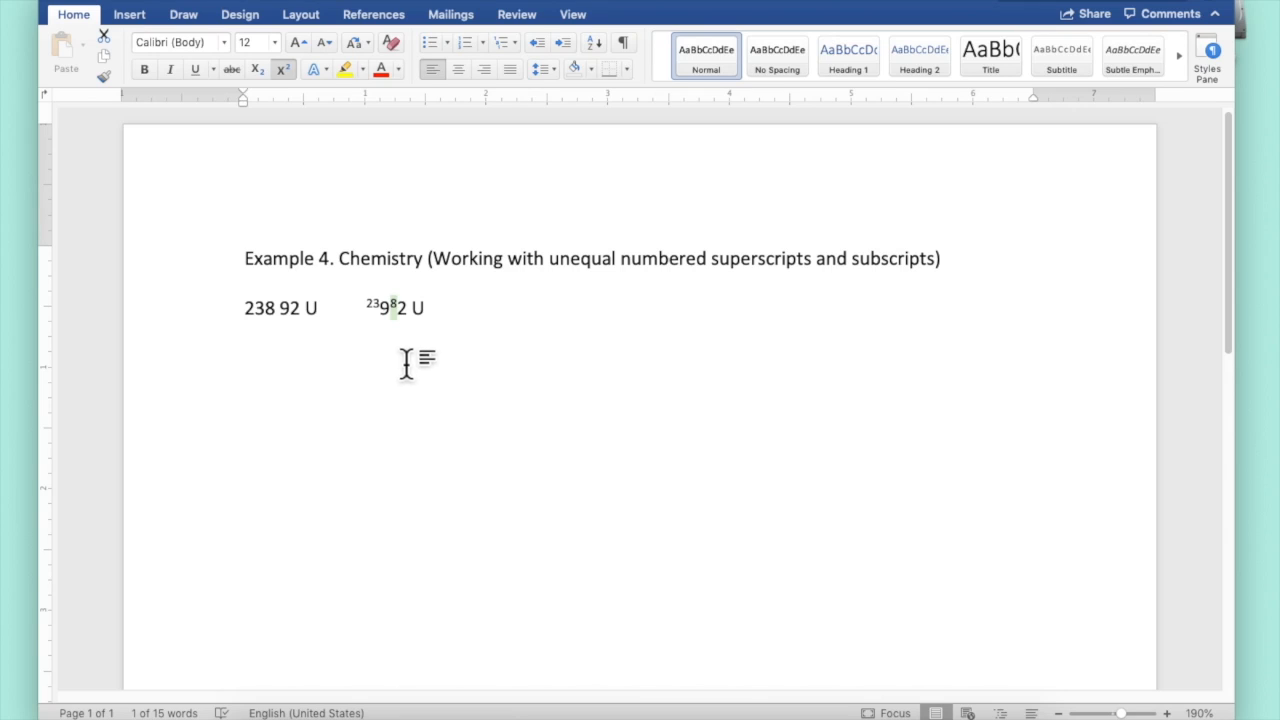
Subscript the digits 9 and 2 in the new 23982 text
left_click(394, 312)
left_click(392, 310)
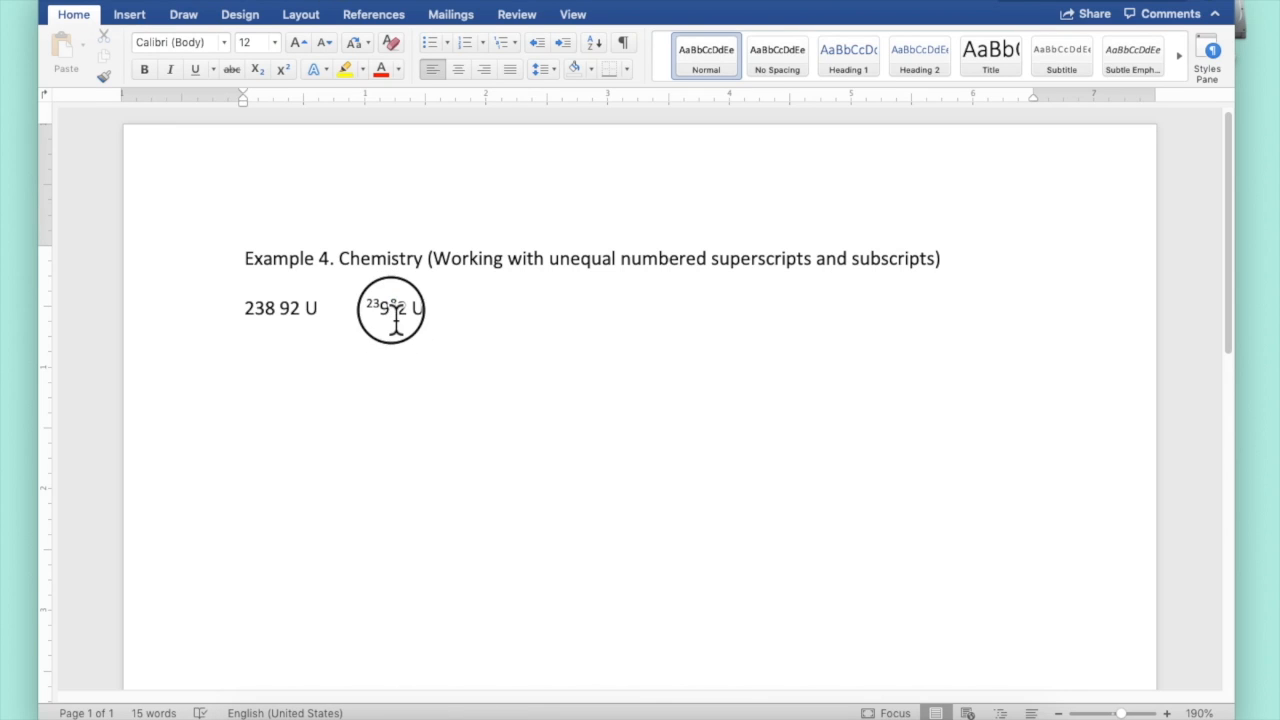
left_click(380, 309)
key("shift+Right")
left_click(257, 69)
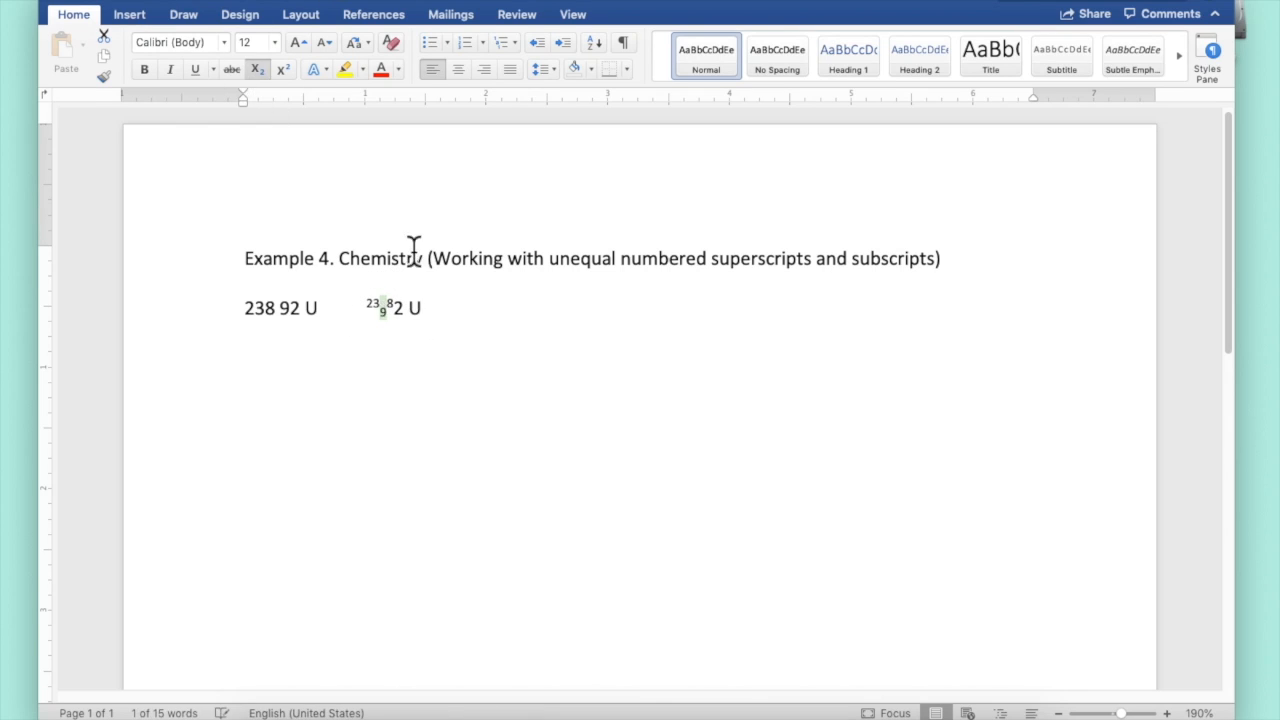
left_click(396, 310)
key("shift+Right")
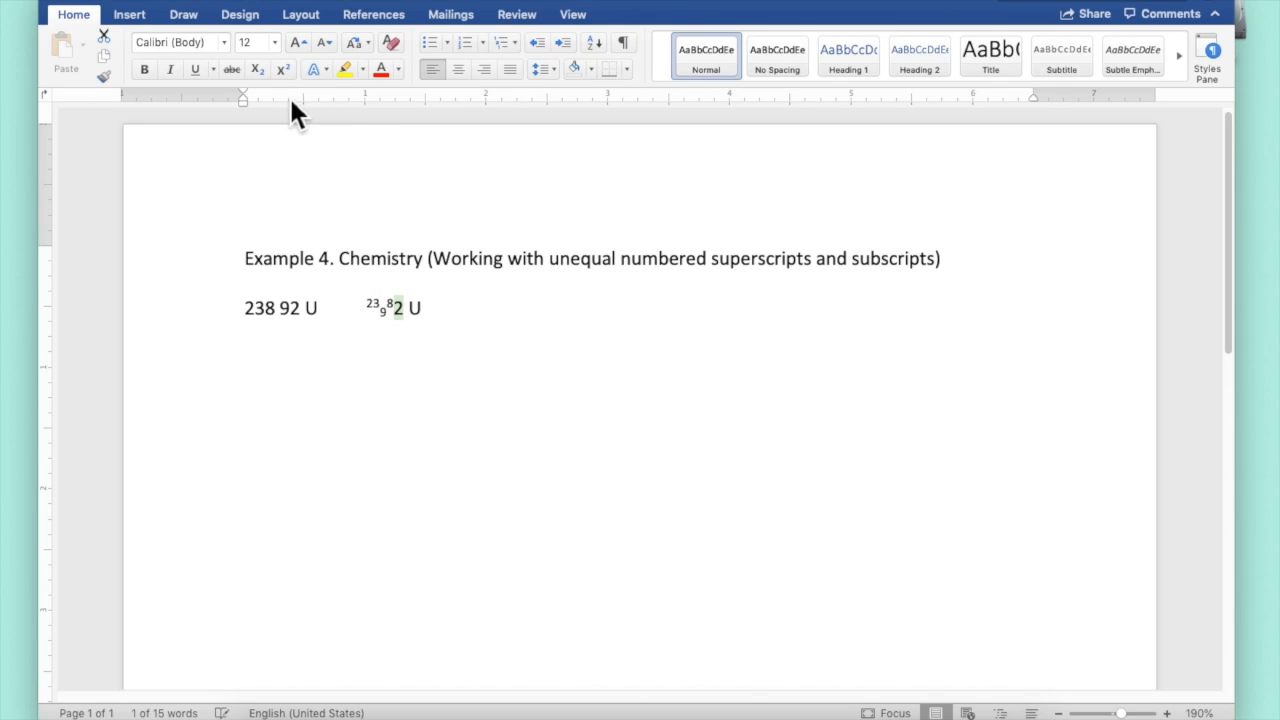
left_click(258, 70)
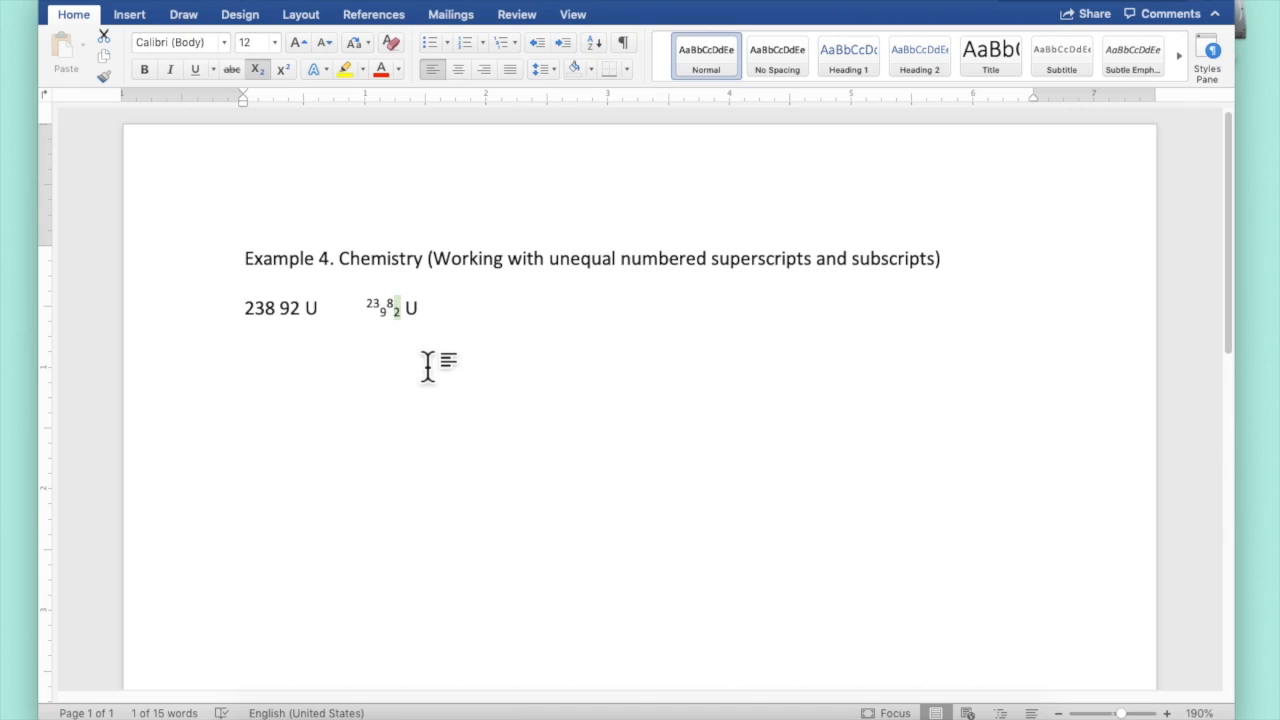
Raise the position of the superscript 23 by 6 pt
left_click(376, 307)
left_click_drag(376, 307, 357, 294)
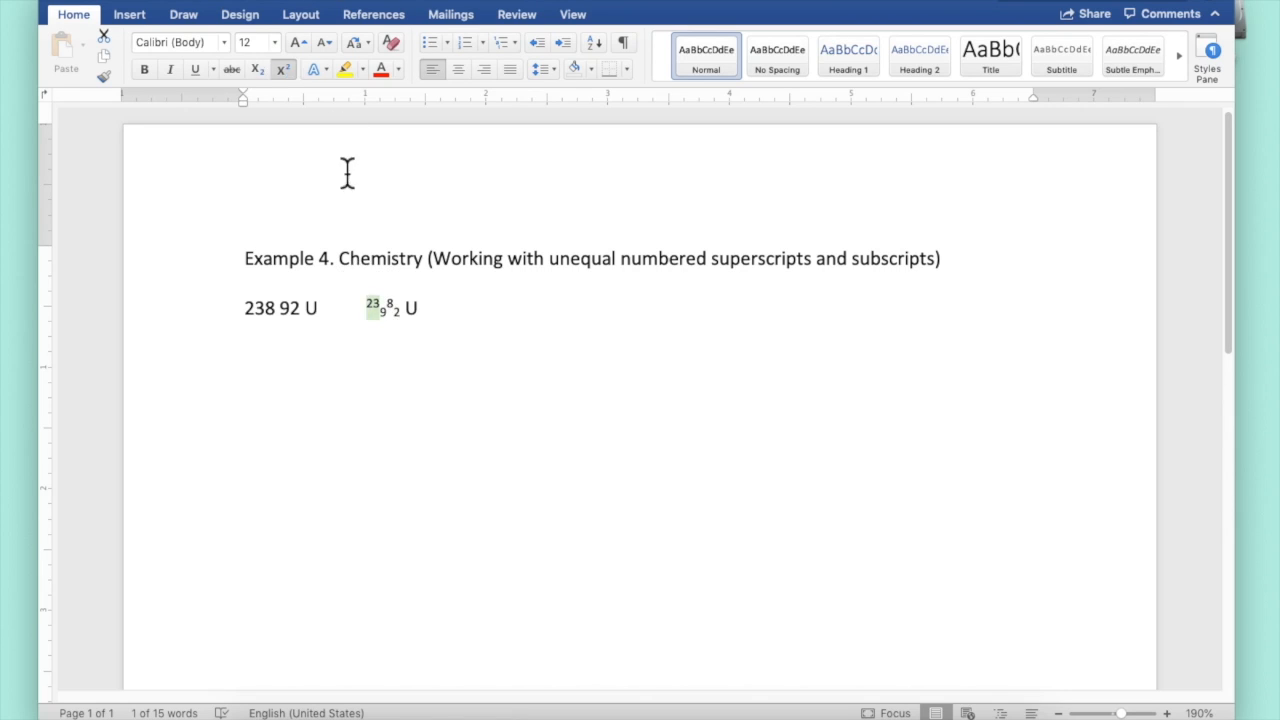
left_click(289, 1)
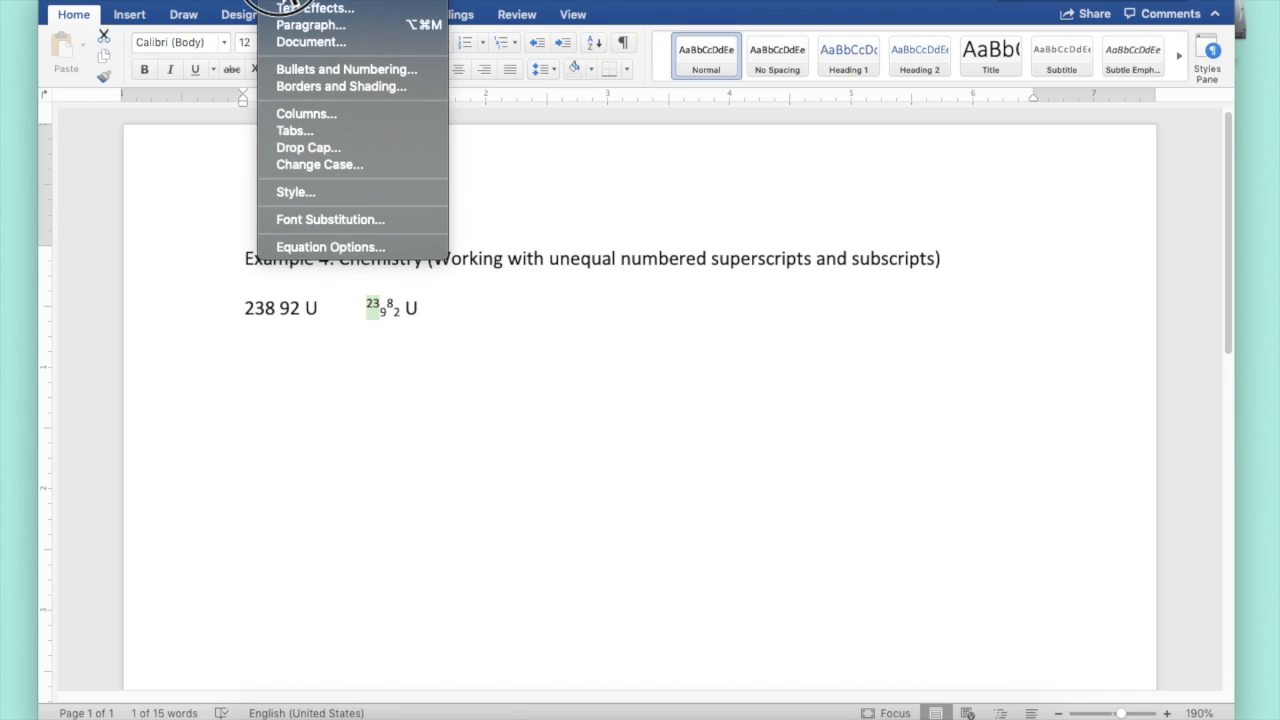
left_click(284, 6)
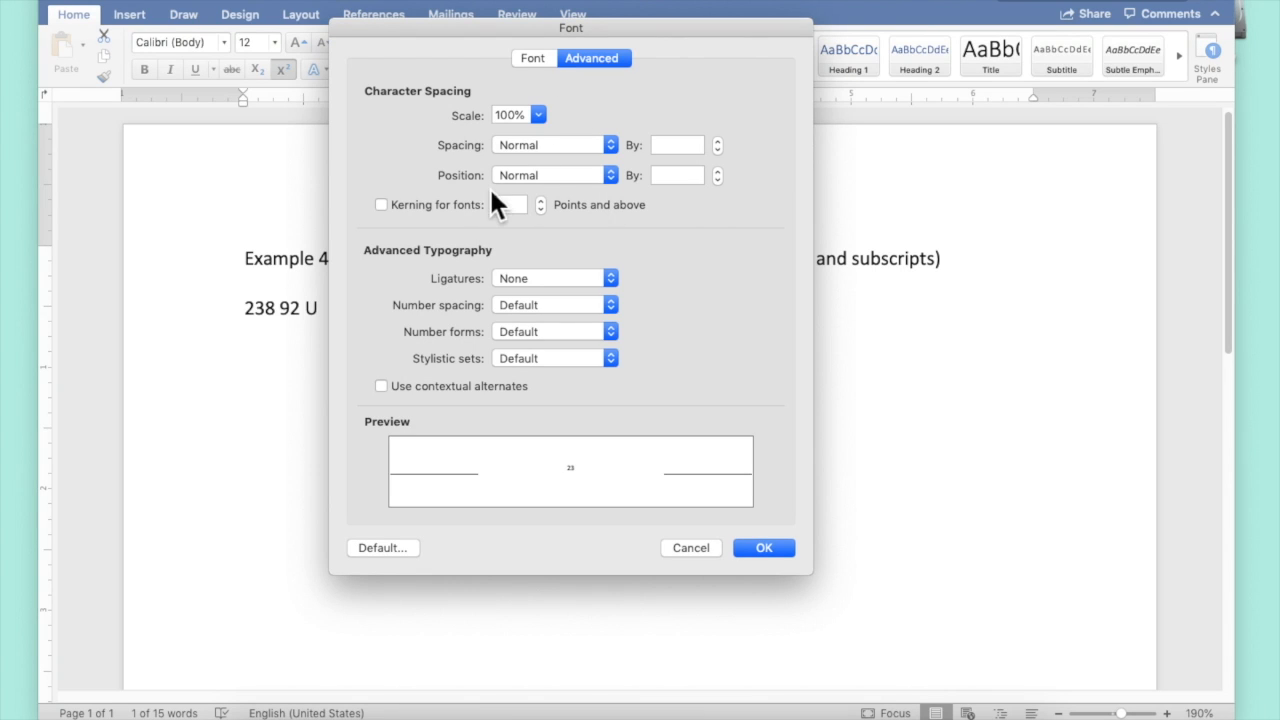
left_click(607, 176)
left_click(577, 195)
type("6")
key("Return")
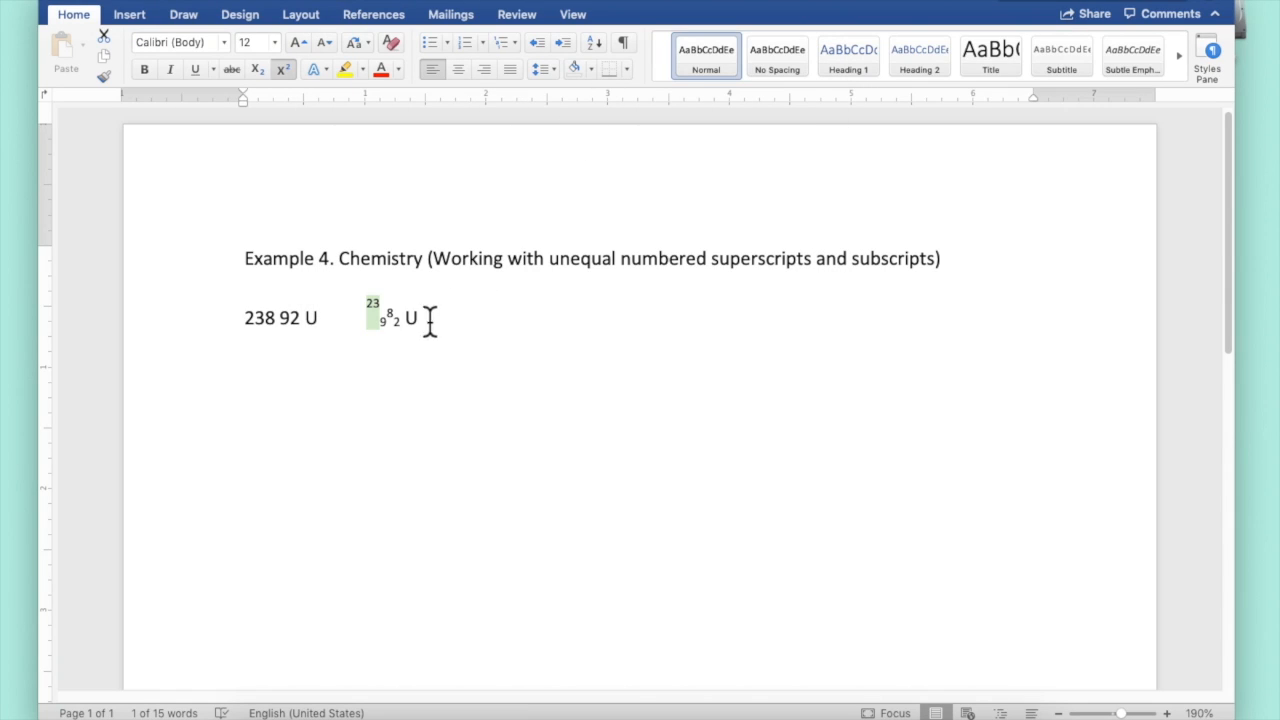
Try to condense the character spacing of the raised superscript digits by 6 pt, and undo it
left_click(369, 314)
left_click_drag(387, 319, 375, 312)
left_click(381, 321)
left_click_drag(377, 318, 364, 318)
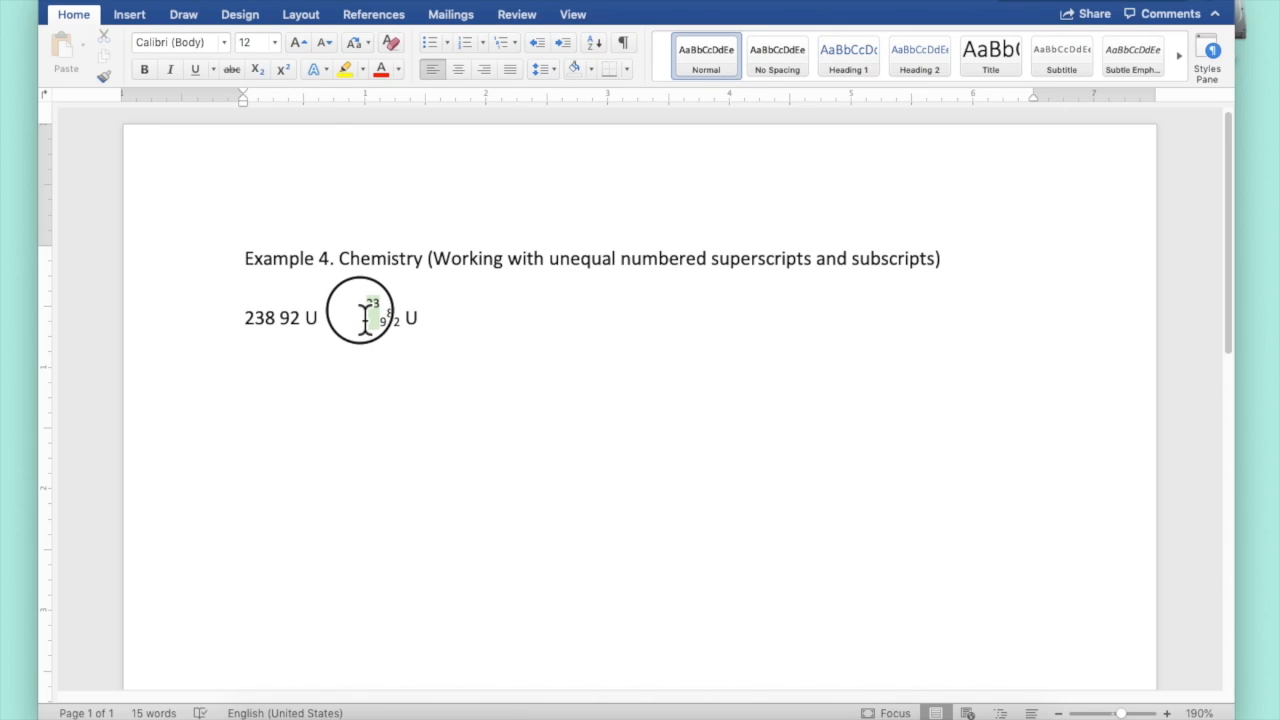
left_click(270, 2)
left_click(286, 5)
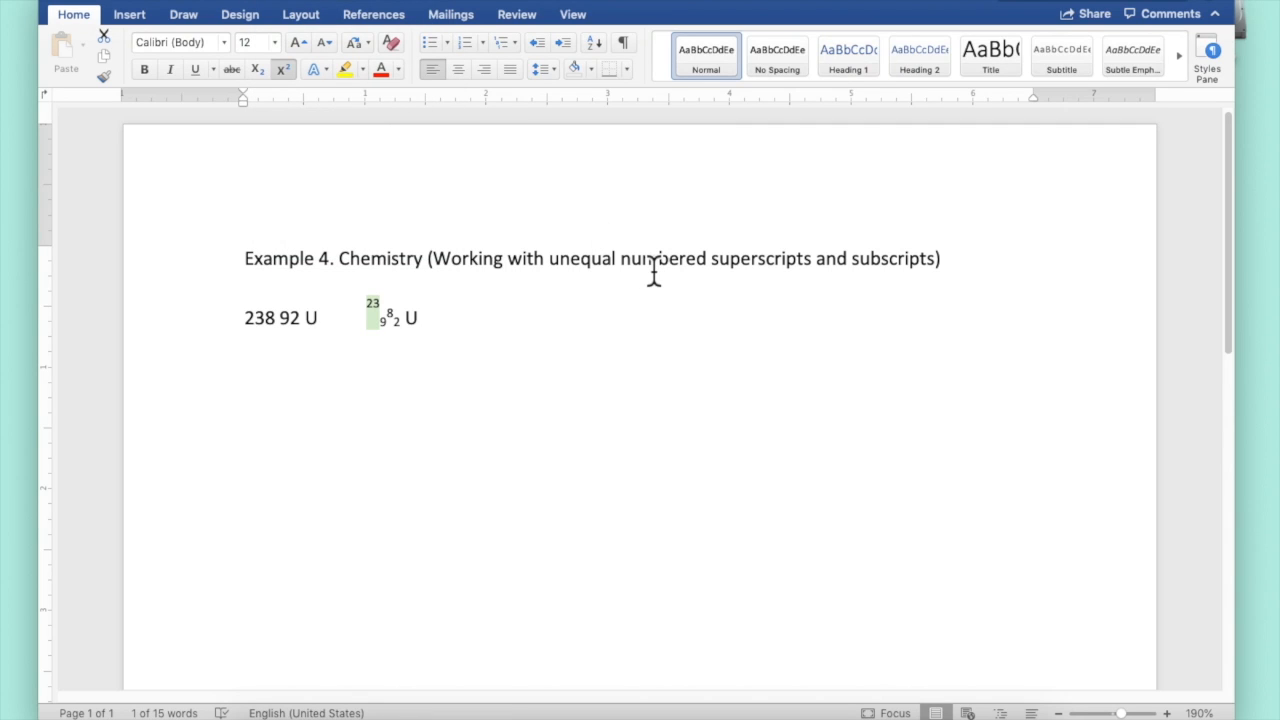
key("super+d")
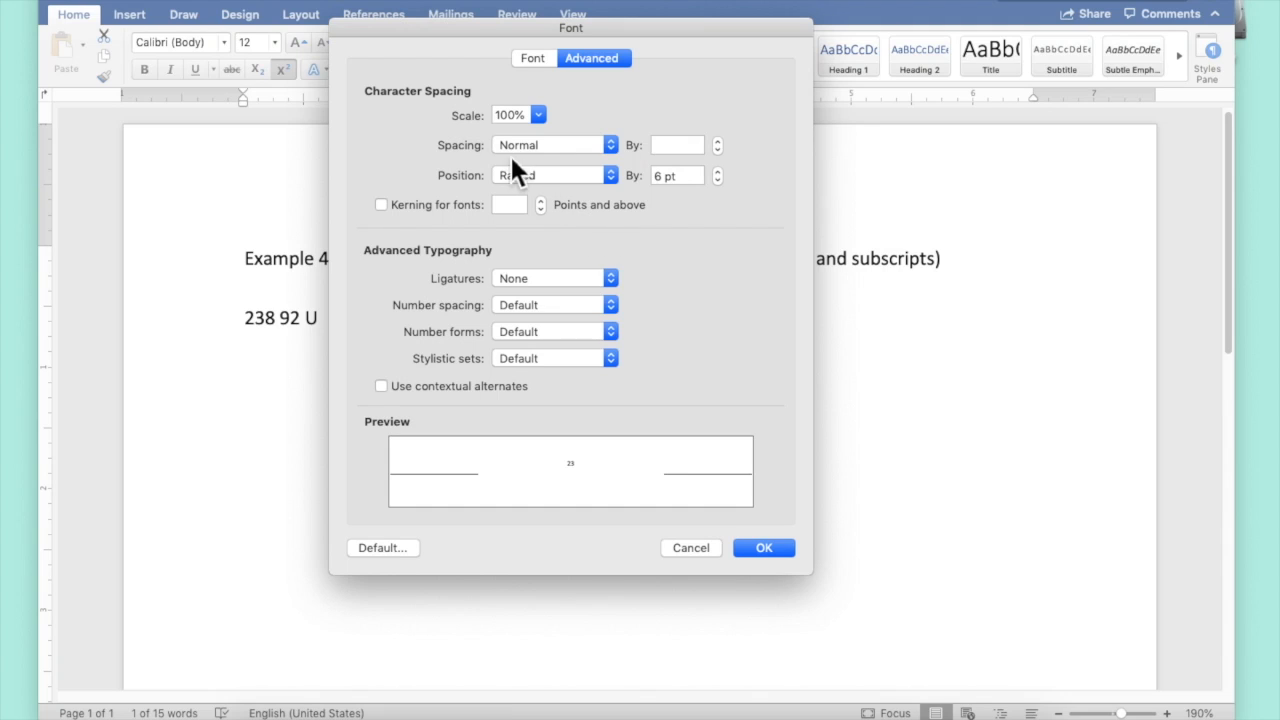
left_click(515, 147)
left_click(697, 155)
left_click_drag(662, 146, 630, 150)
type("6")
key("Return")
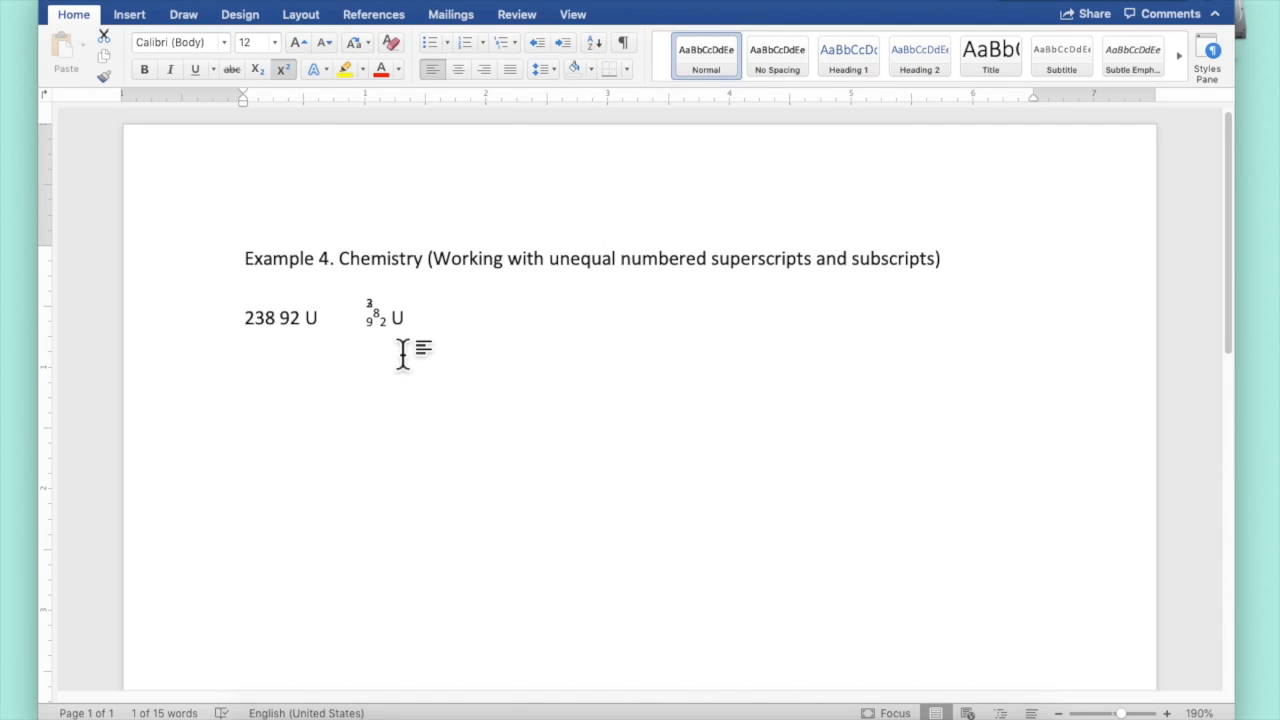
key("super+z")
key("Left")
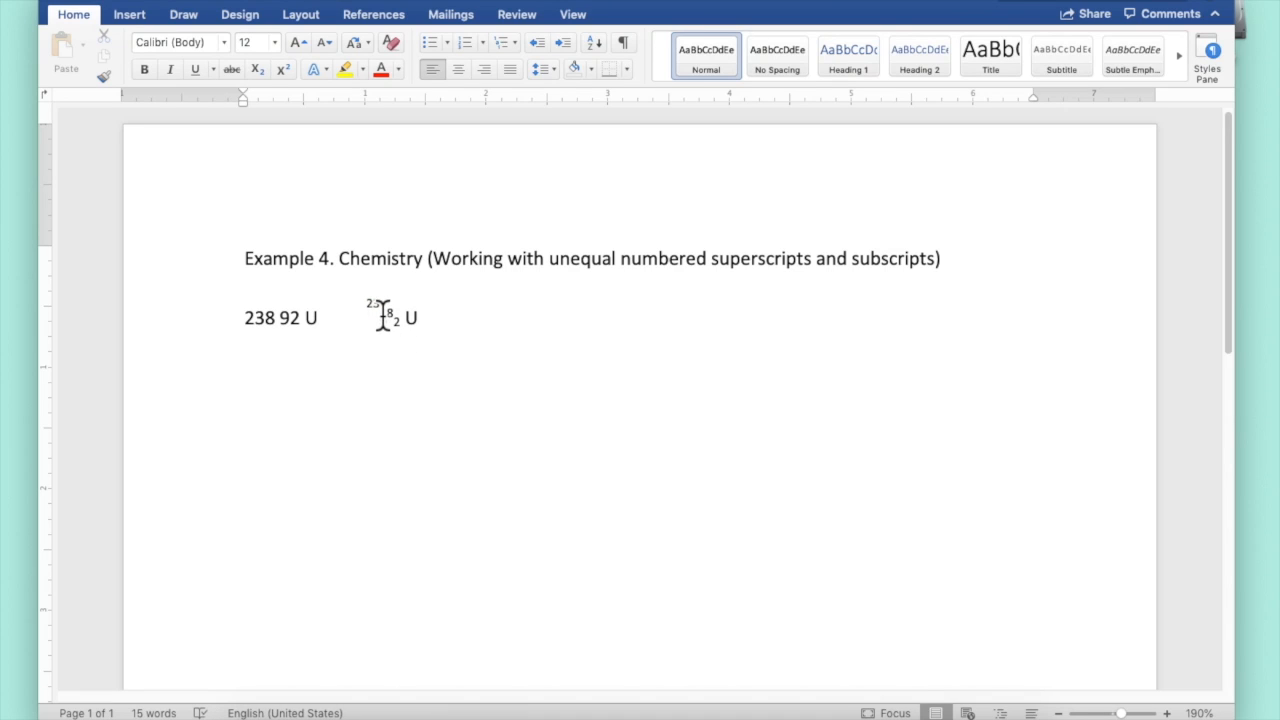
Condense the character spacing of the raised 3 by 6 pt
left_click(374, 308)
left_click_drag(378, 315, 387, 309)
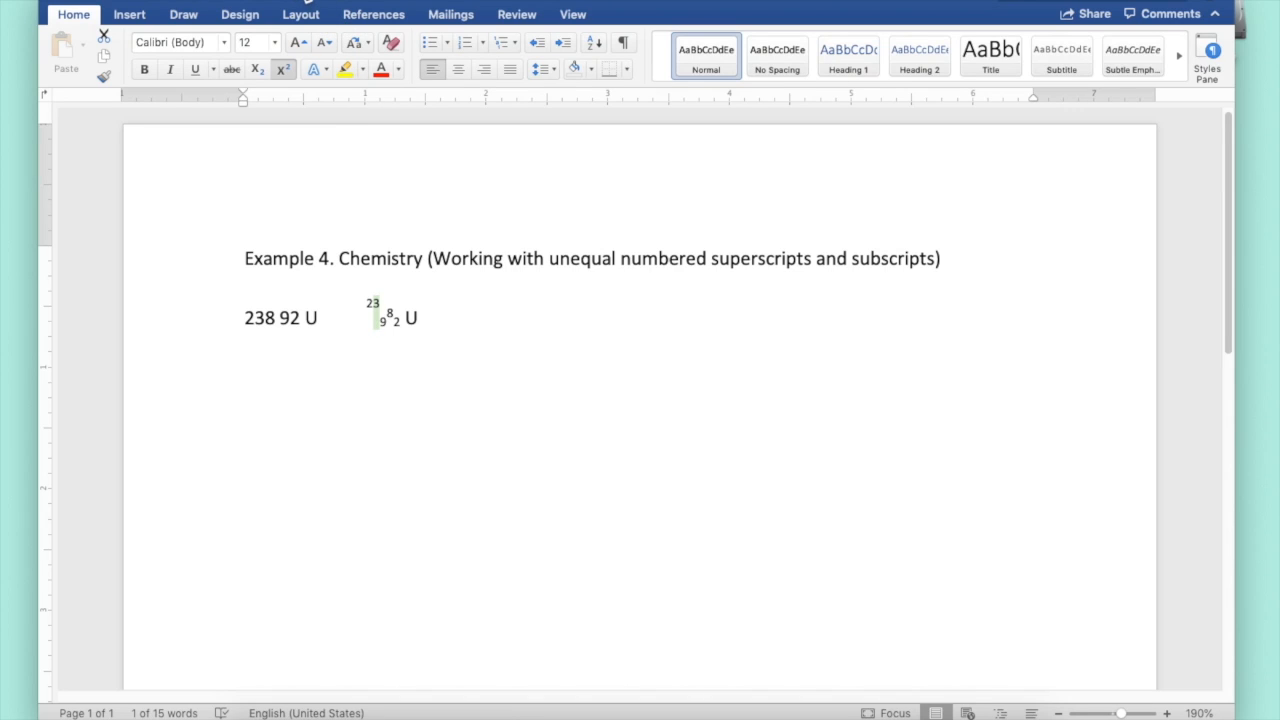
left_click(297, 0)
left_click(306, 4)
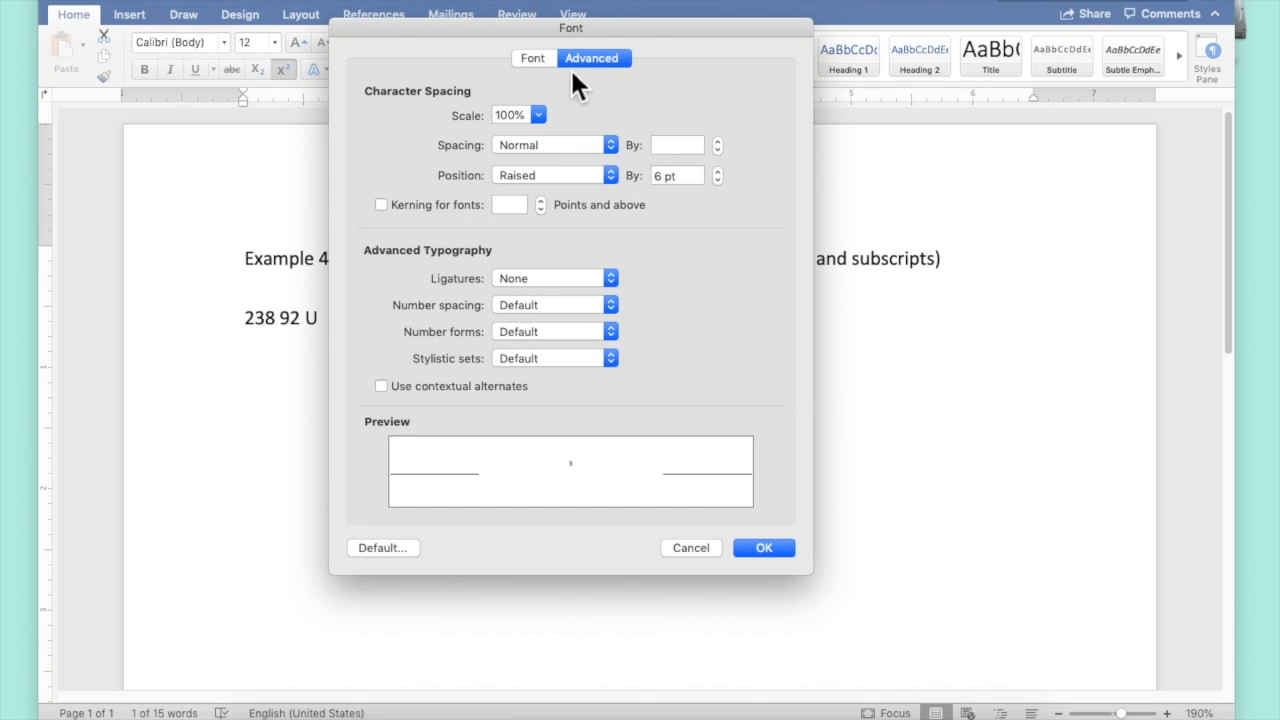
left_click(572, 148)
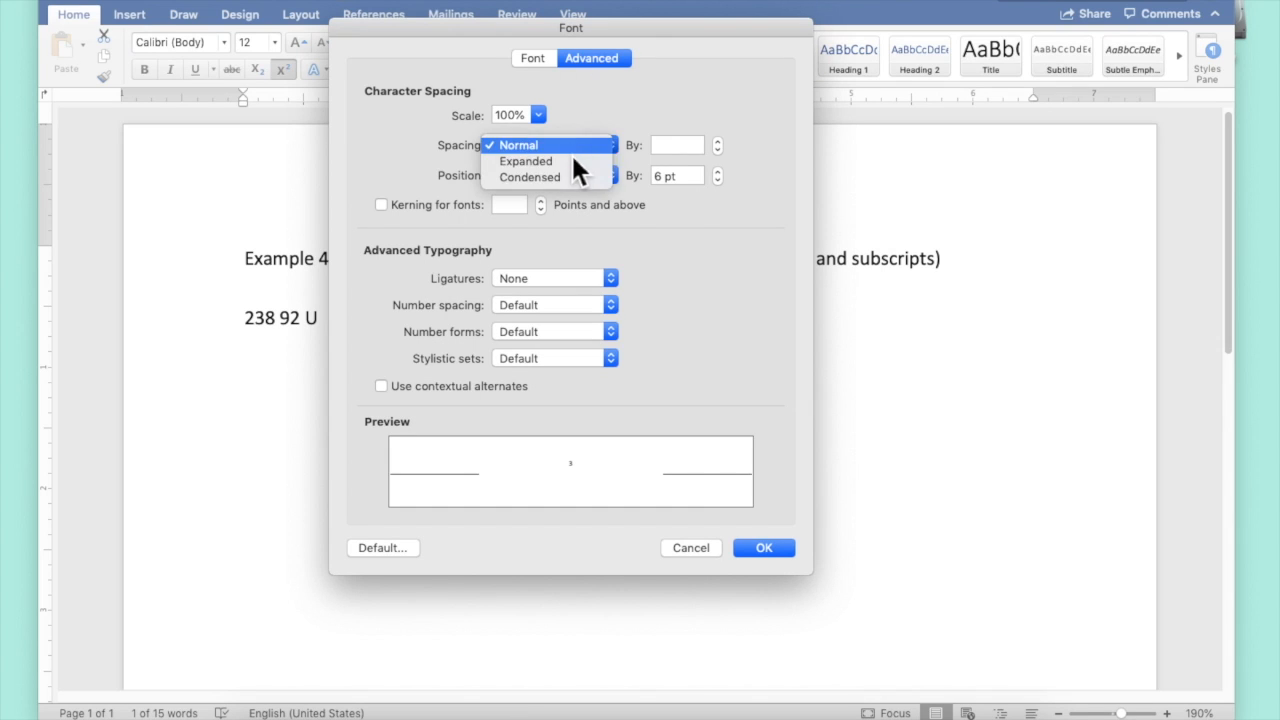
left_click(574, 177)
double_click(656, 147)
type("6")
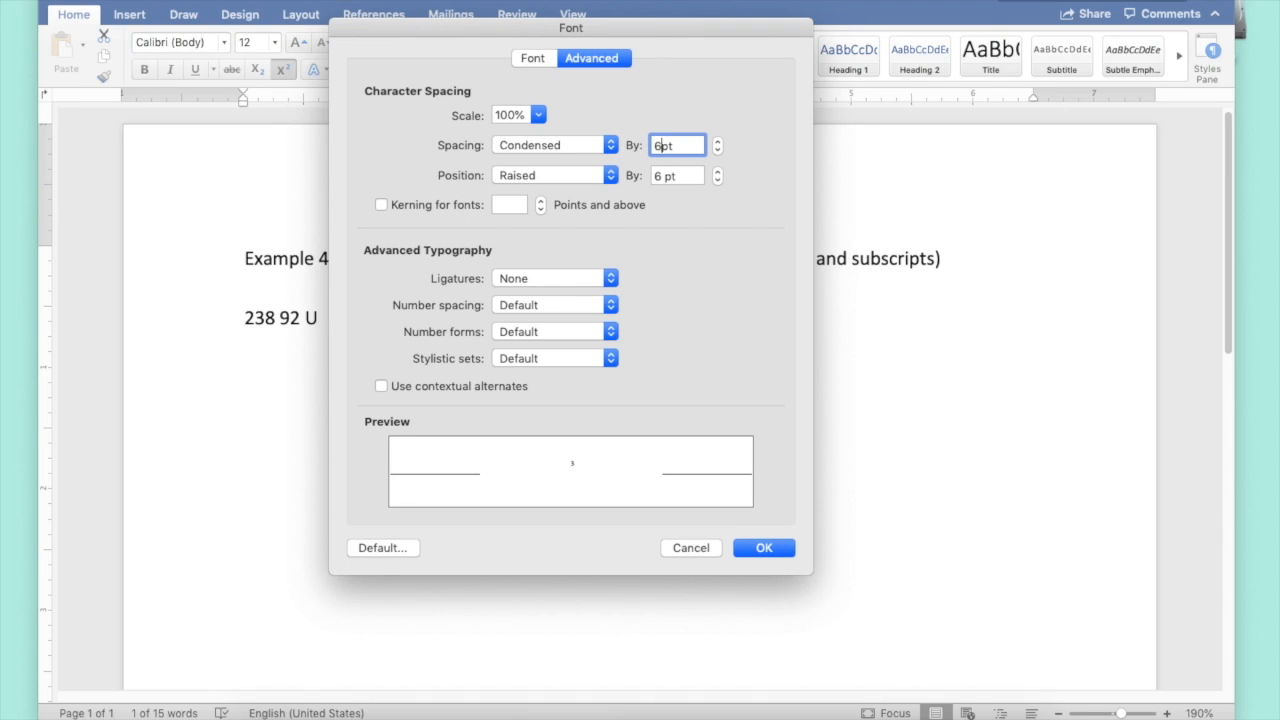
key("Return")
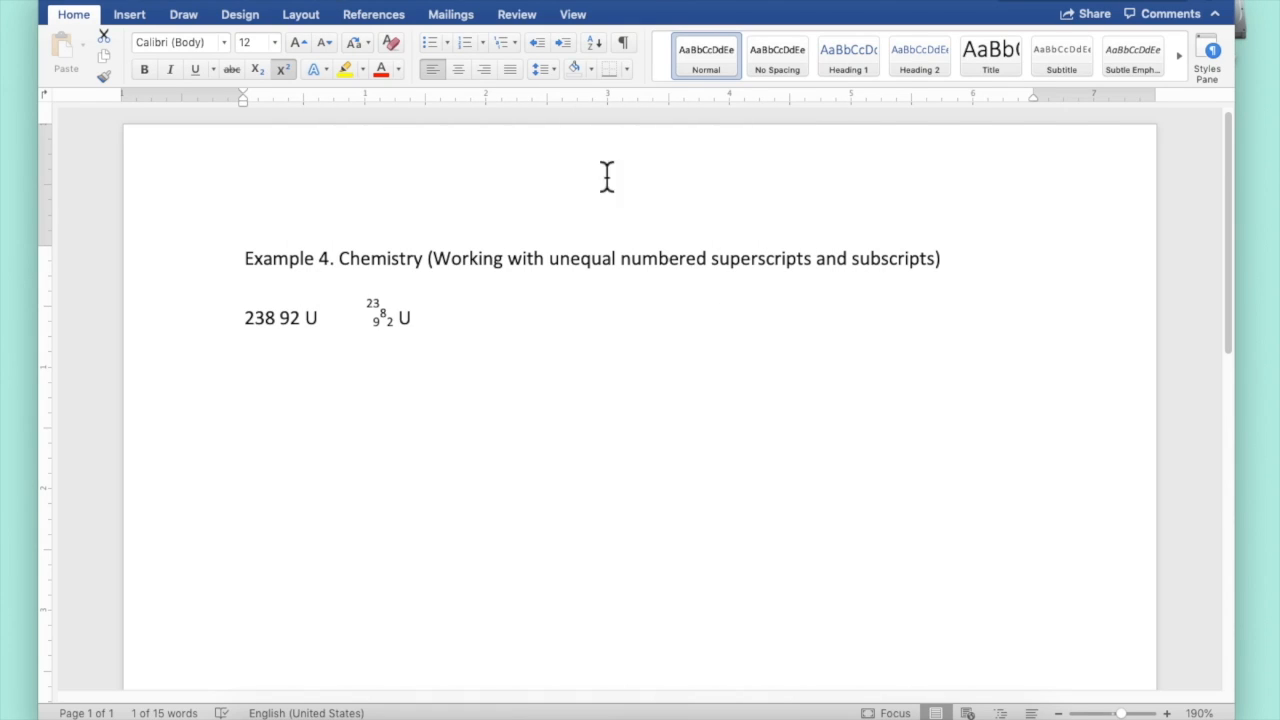
Raise the position of the superscript 8 by 6 pt
left_click(393, 321)
left_click(390, 321)
left_click_drag(391, 321, 384, 320)
left_click(300, 0)
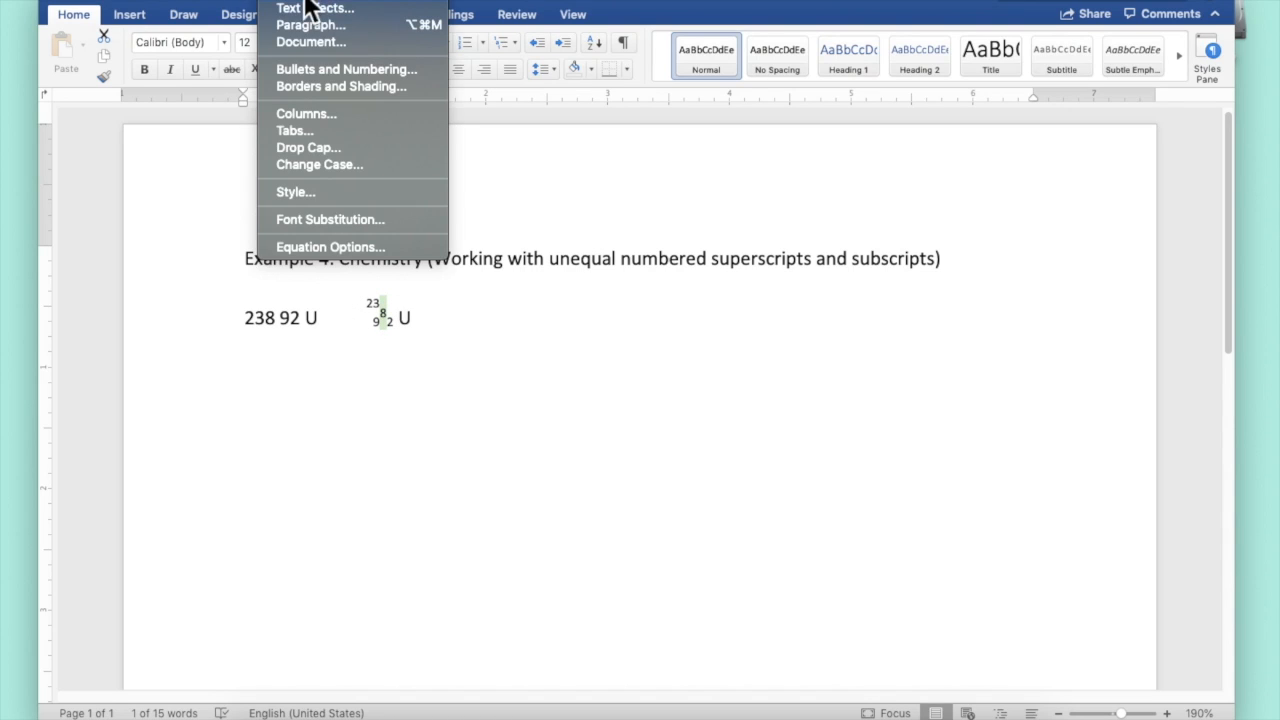
left_click(305, 0)
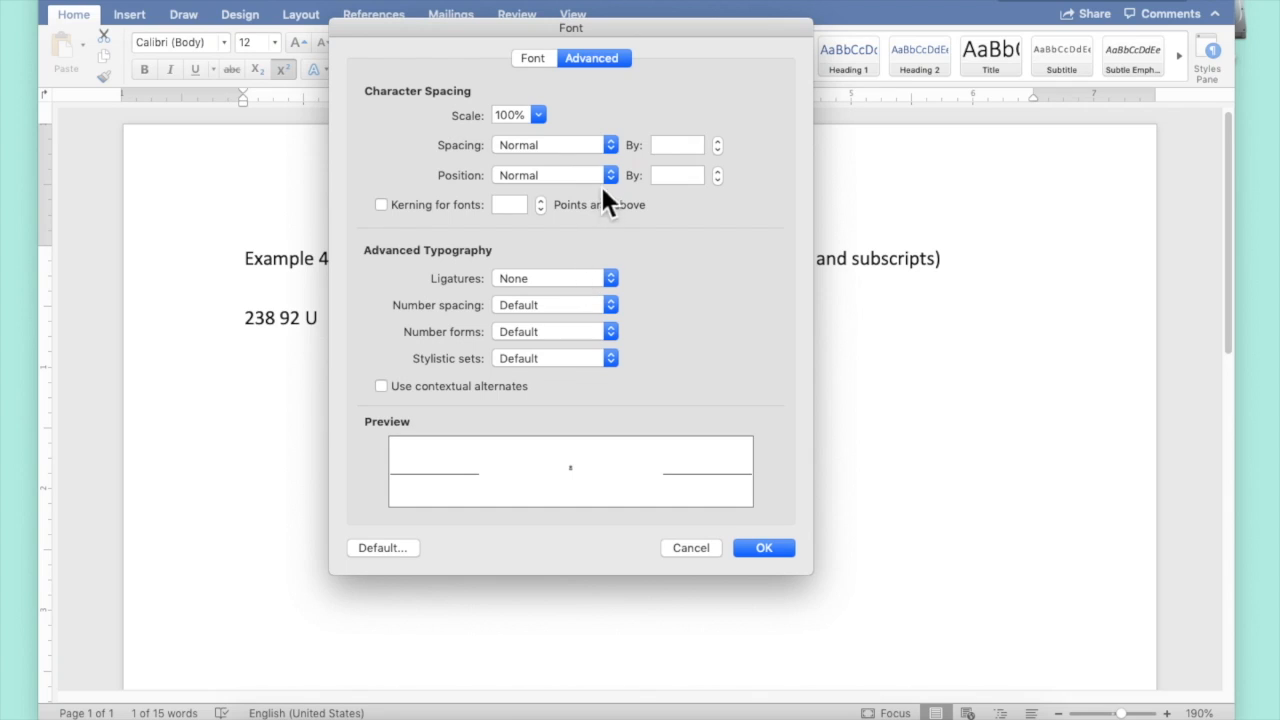
left_click(606, 177)
left_click(598, 199)
left_click_drag(663, 175, 606, 172)
type("6")
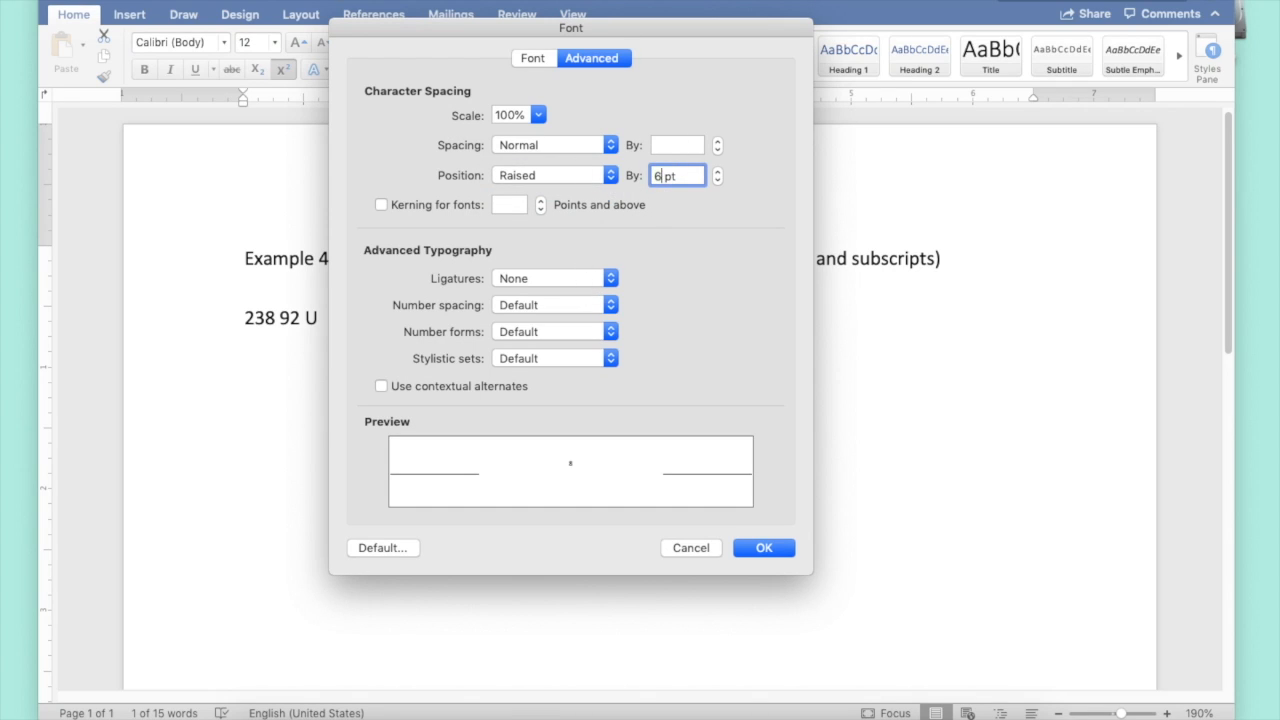
key("Return")
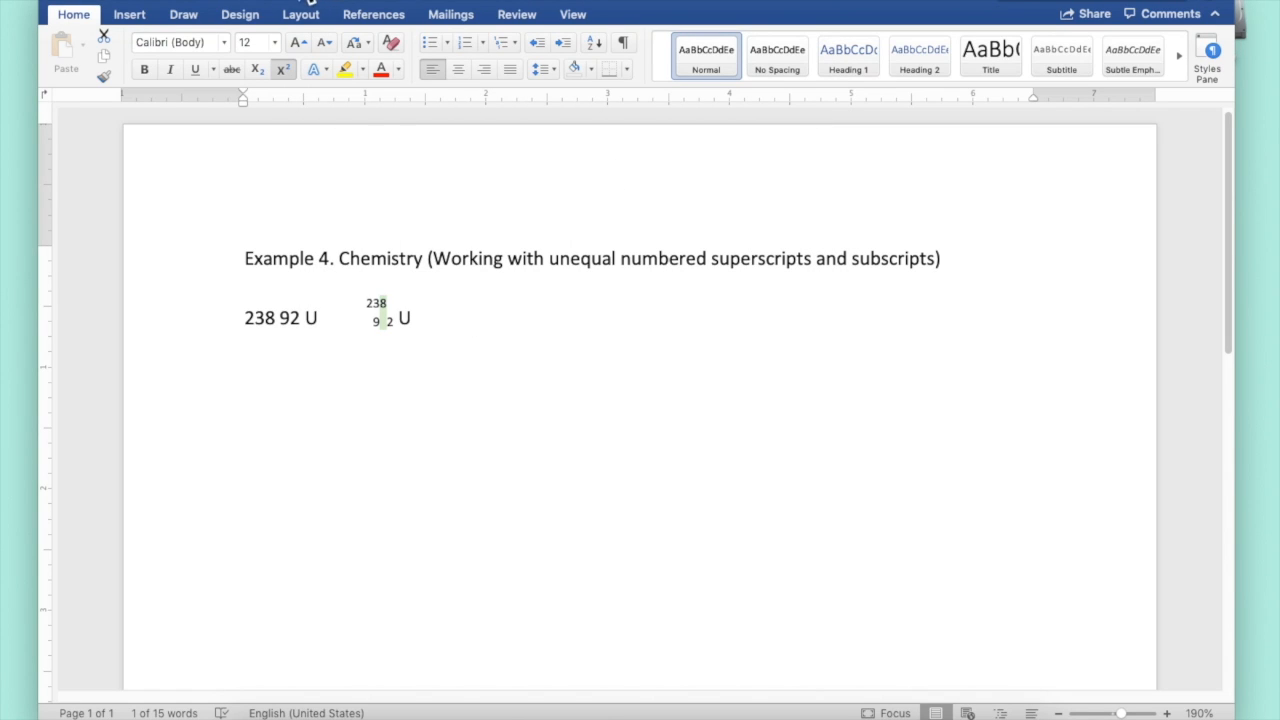
Condense the character spacing of the raised 8 by 6 pt so 238 stacks above 92
left_click(308, 1)
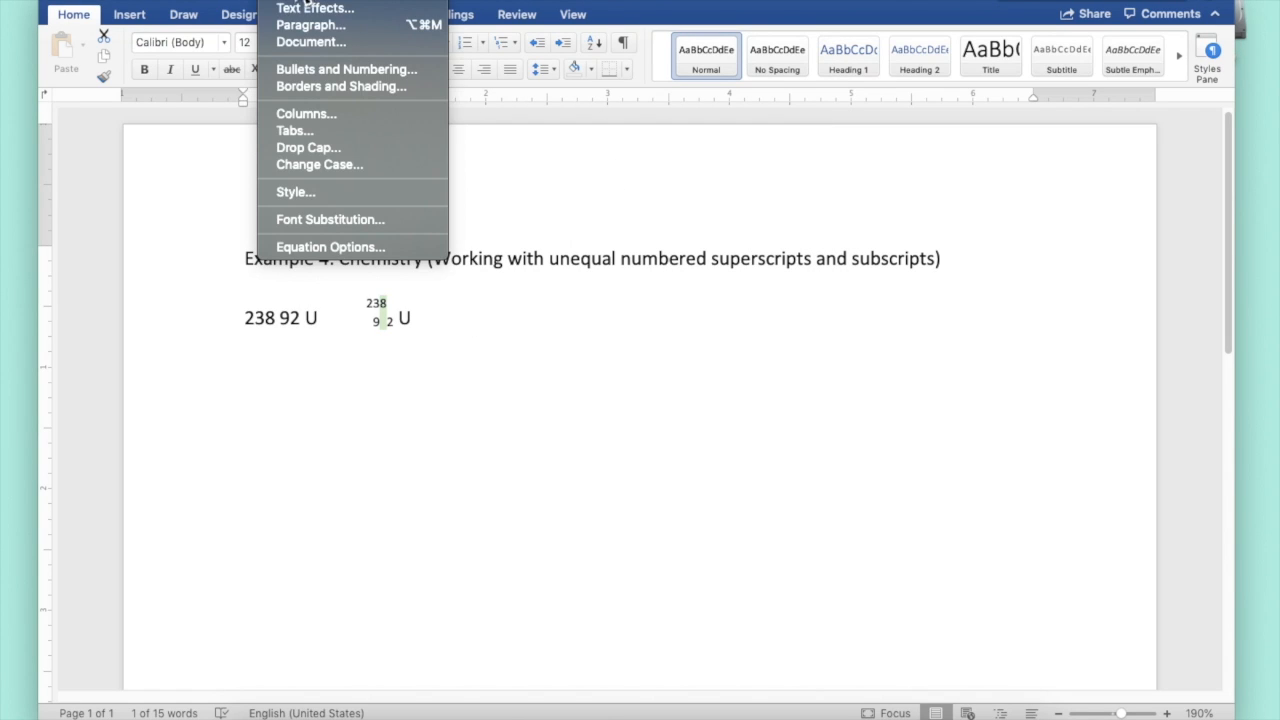
left_click(286, 1)
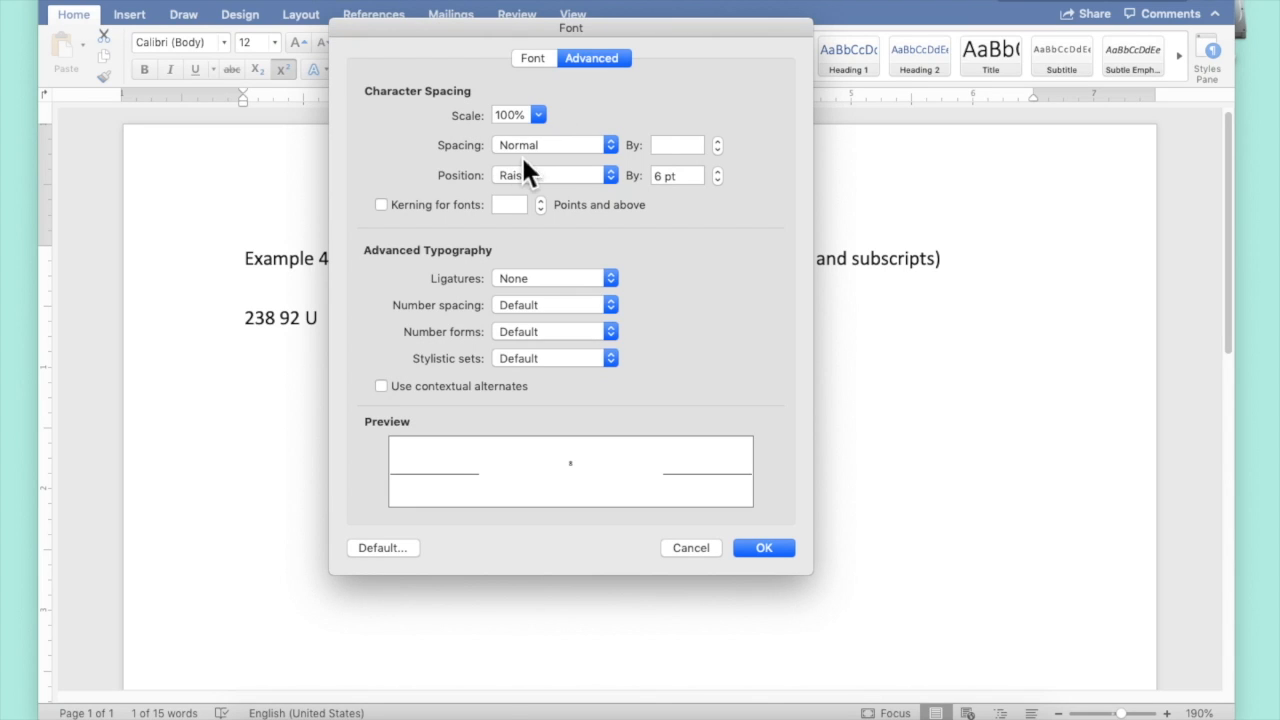
left_click(563, 150)
left_click(568, 176)
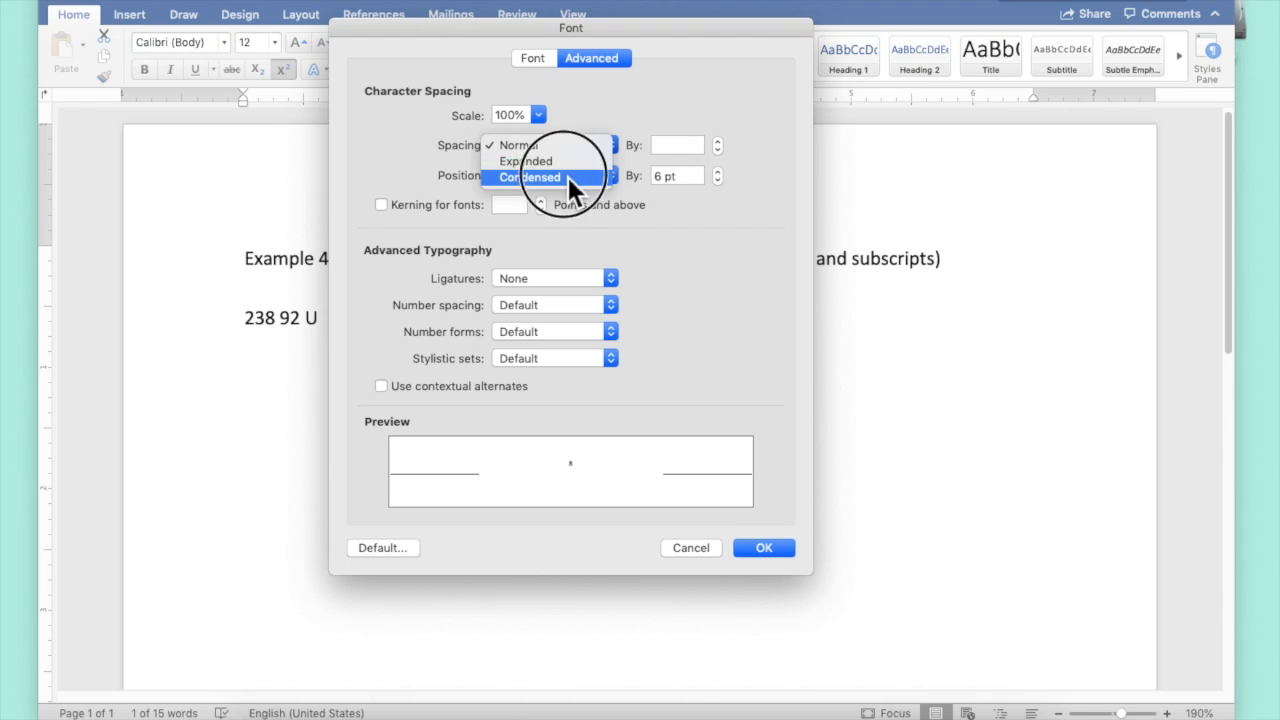
double_click(661, 147)
type("6")
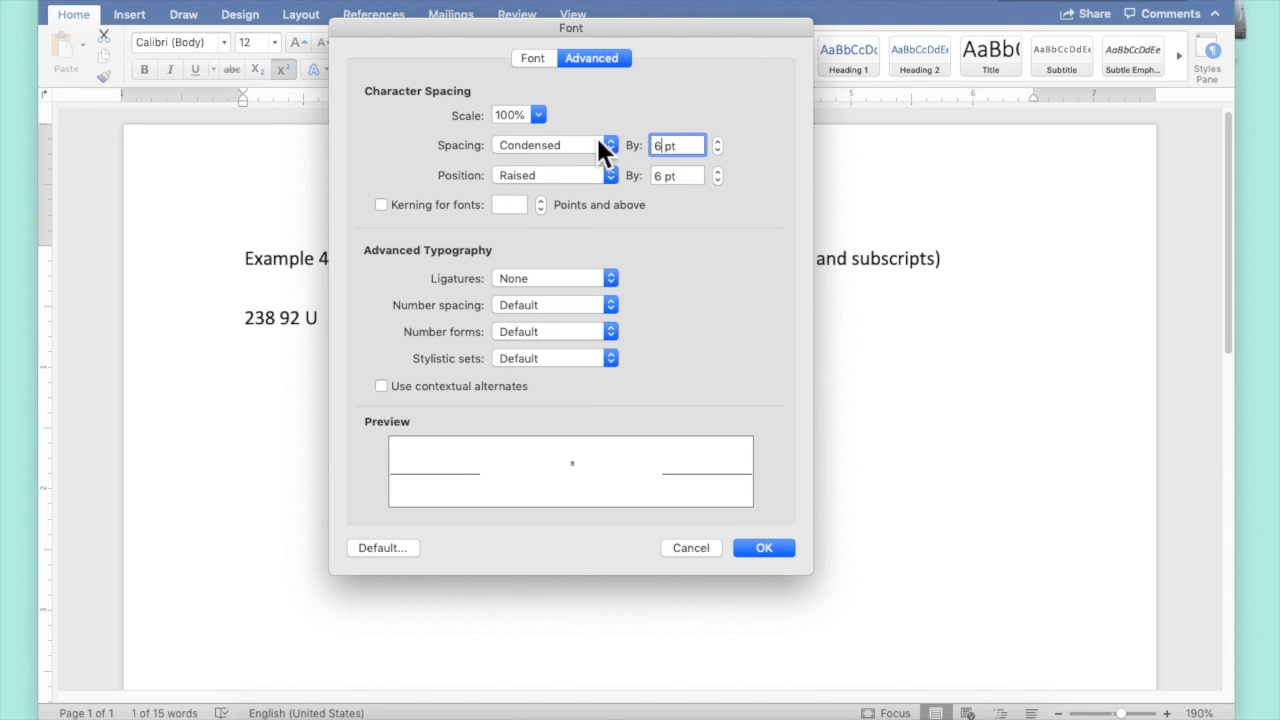
key("Return")
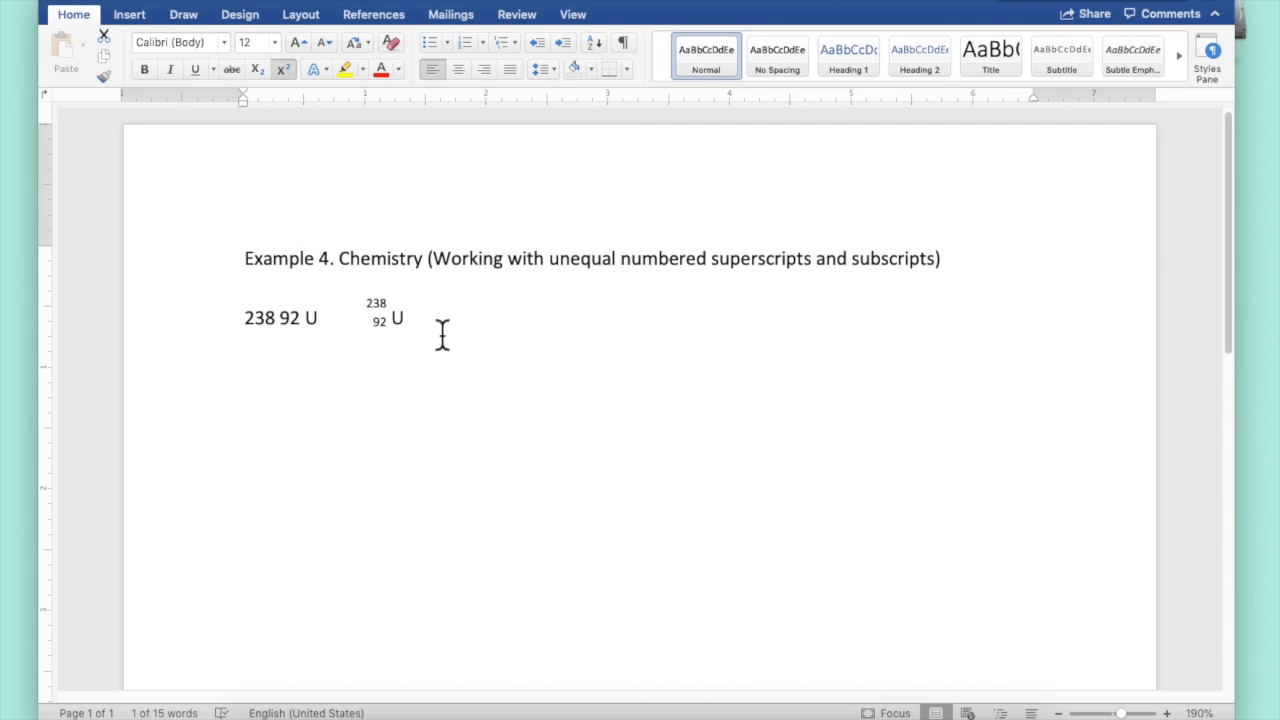
Delete the space between the stacked 238/92 and U, and raise U's character position
left_click(466, 369)
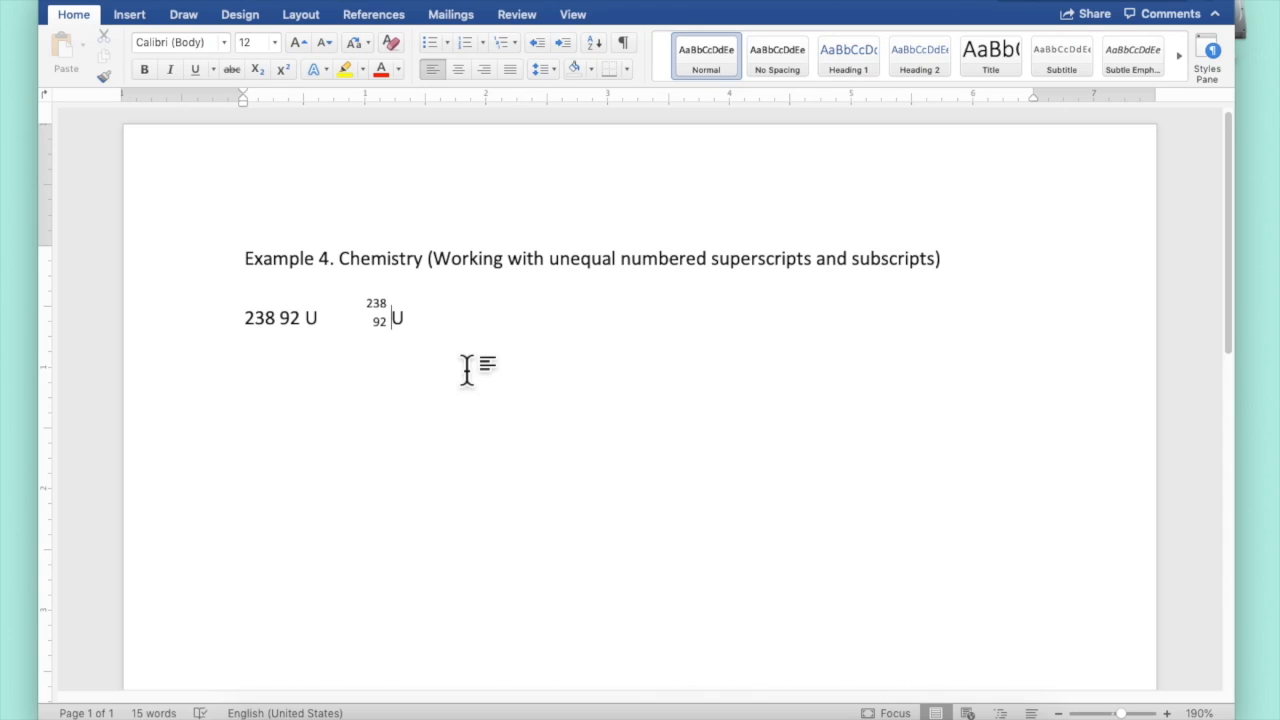
key("BackSpace")
left_click(405, 331)
left_click_drag(401, 328, 392, 330)
left_click(282, 2)
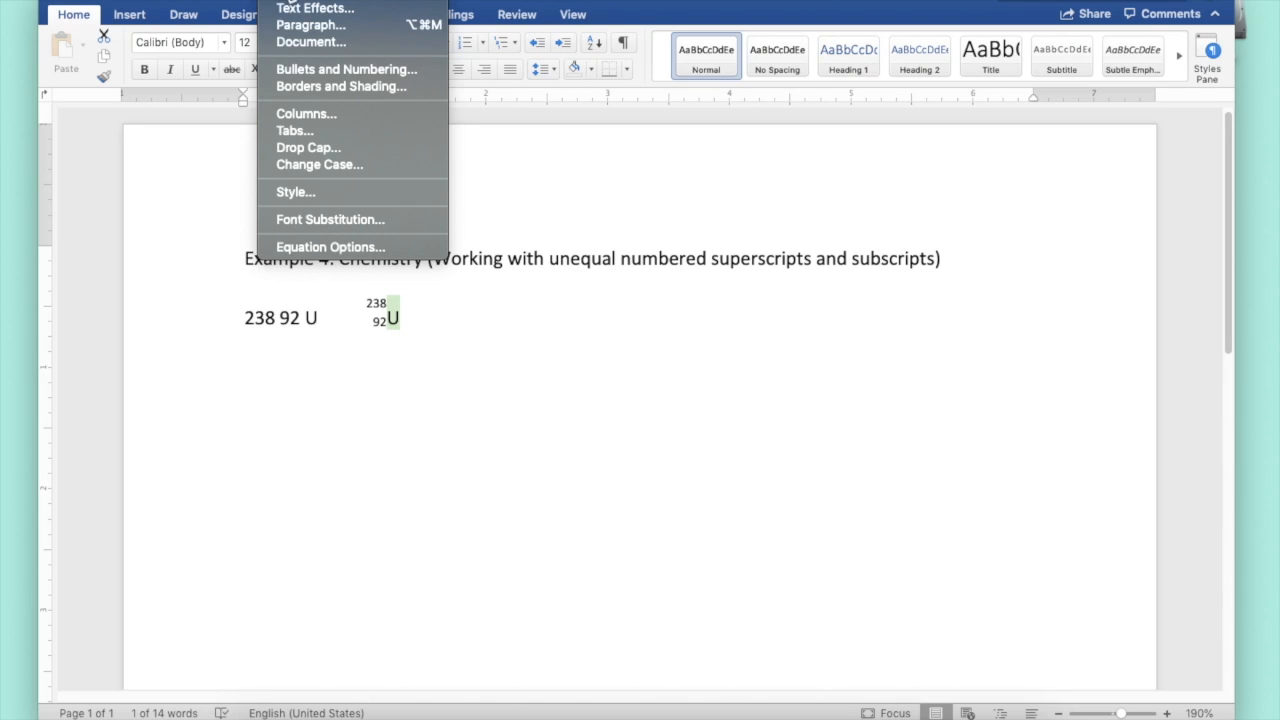
left_click(284, 3)
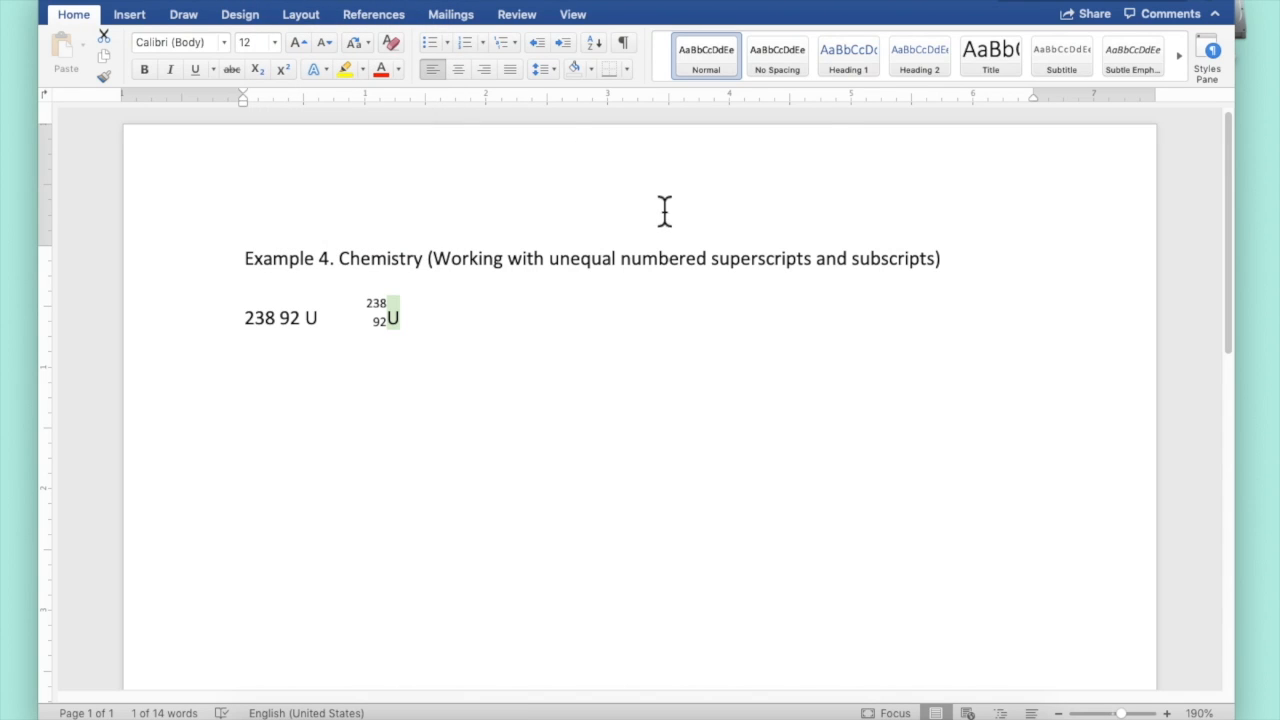
key("super+d")
left_click(610, 175)
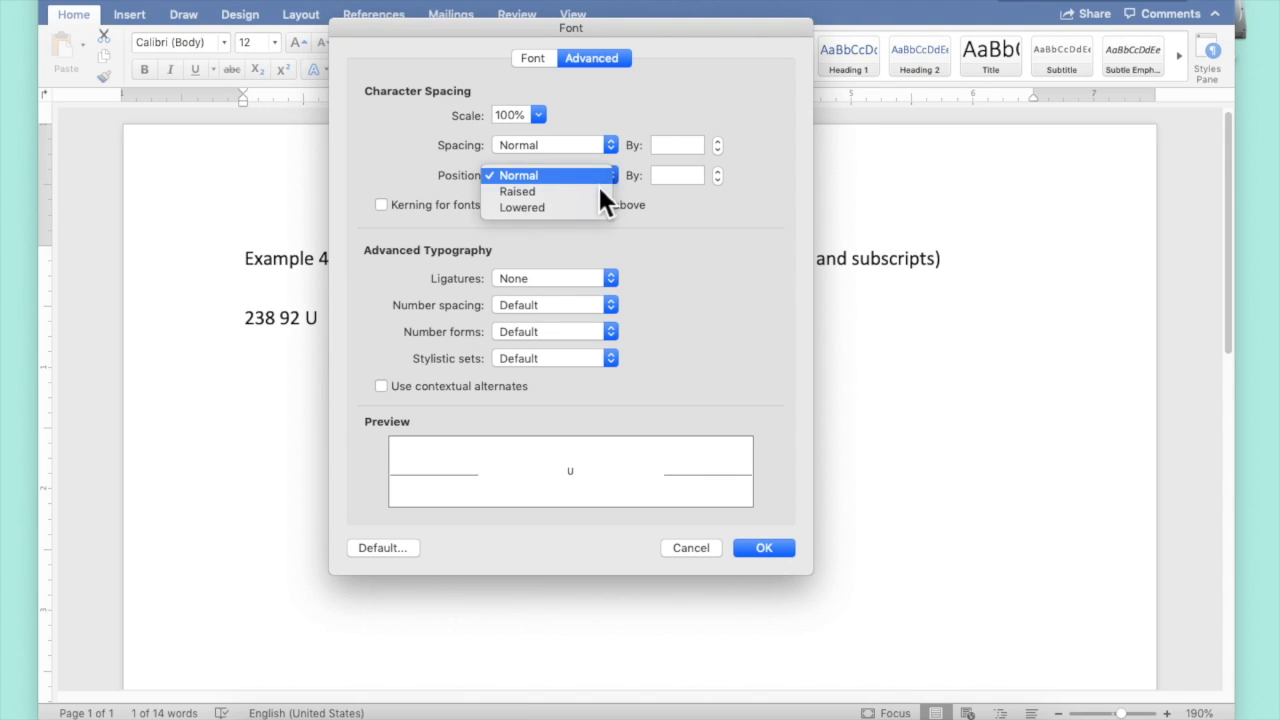
left_click(597, 190)
left_click(783, 553)
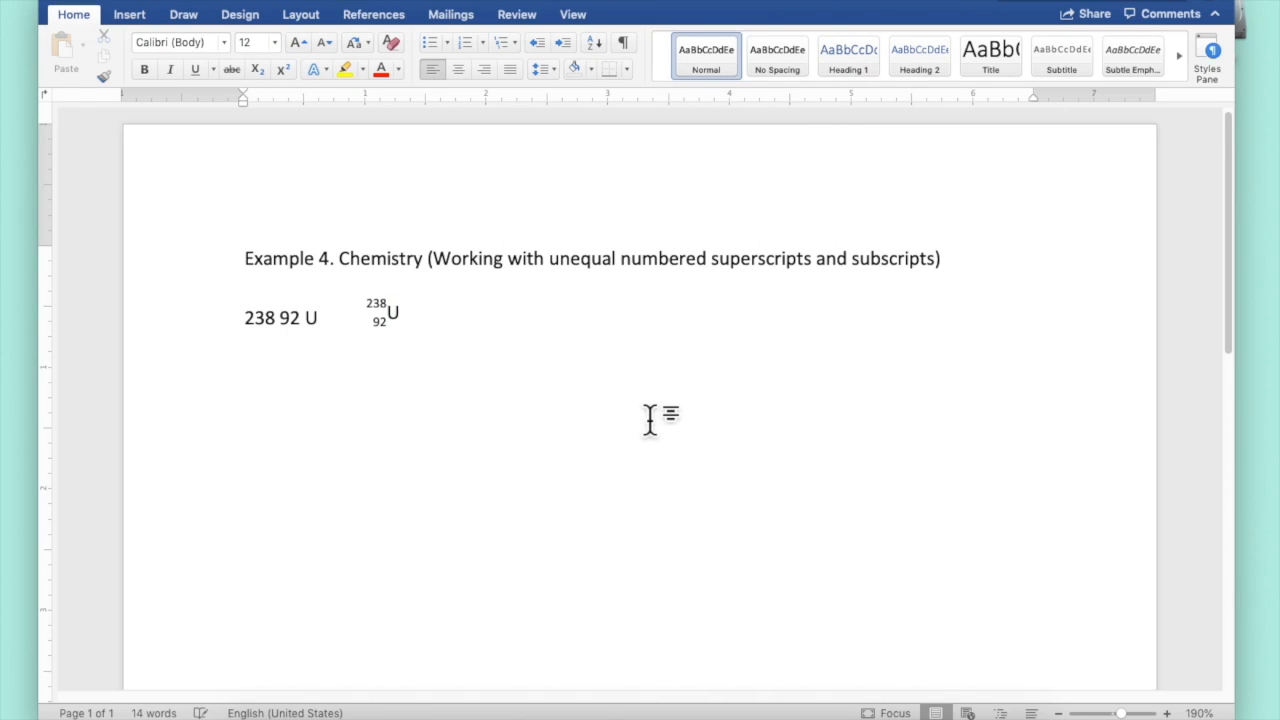